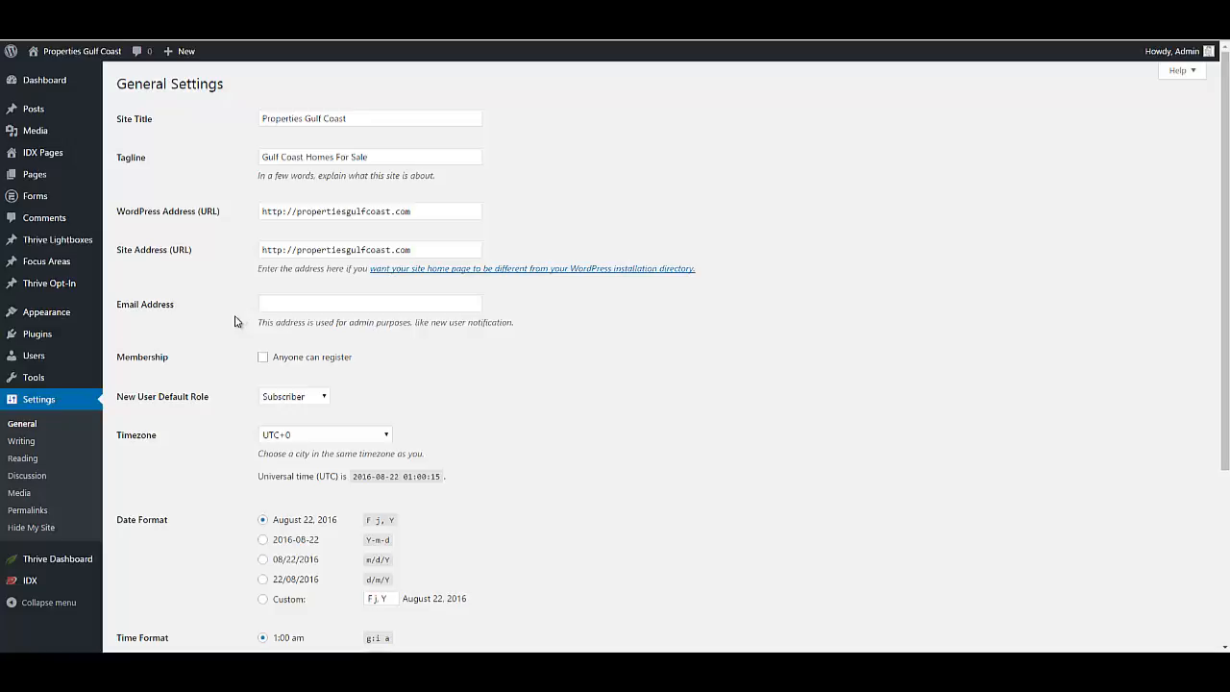
Look over the general settings and check which default roles are available for new users
{"action": "scroll", "coordinate": [235, 321], "scroll_direction": "down", "scroll_amount": 2}
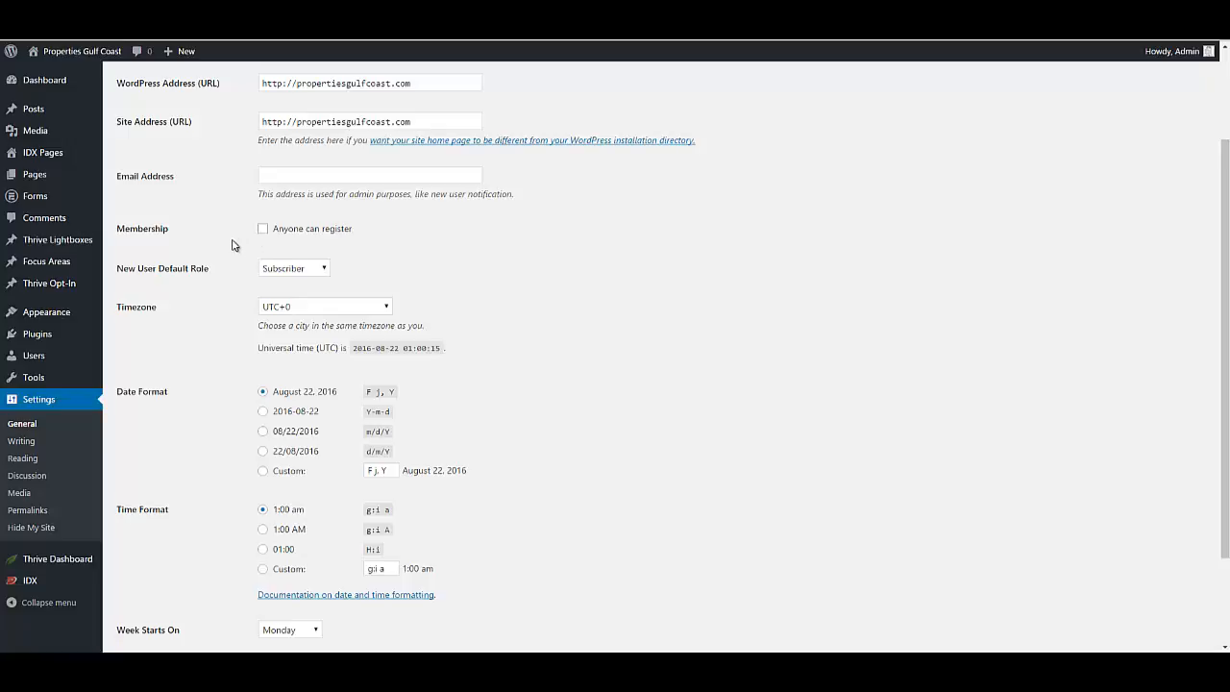
{"action": "left_click", "coordinate": [321, 270]}
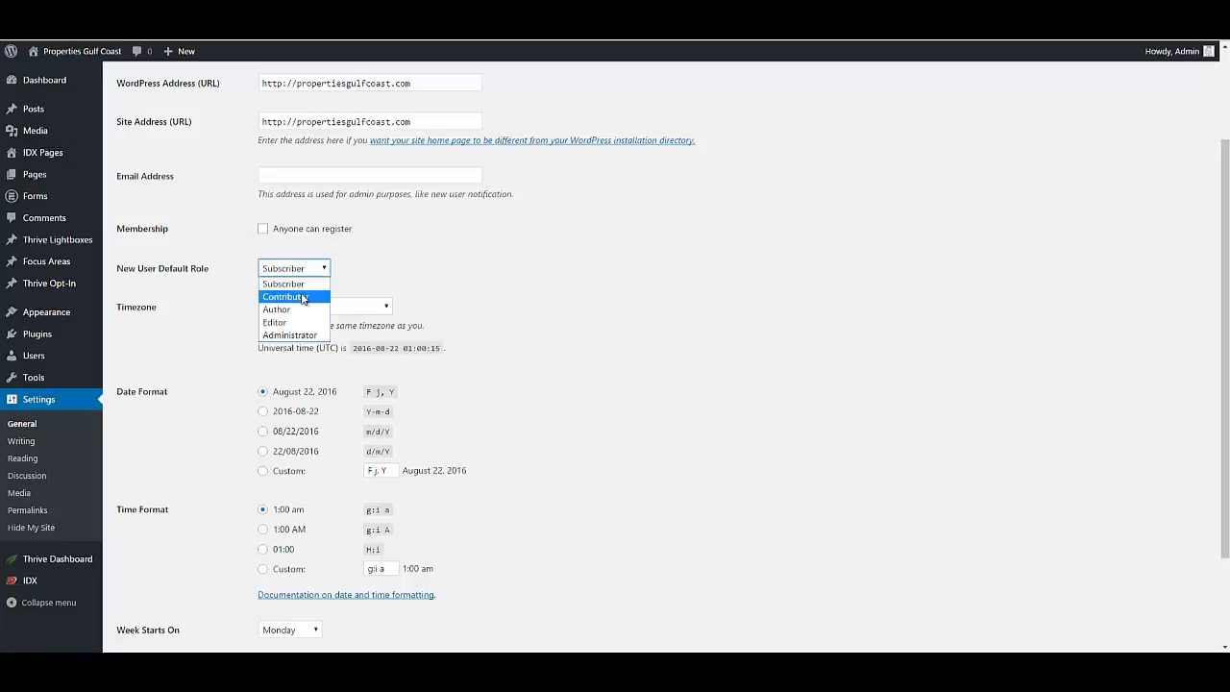
{"action": "left_click", "coordinate": [229, 288]}
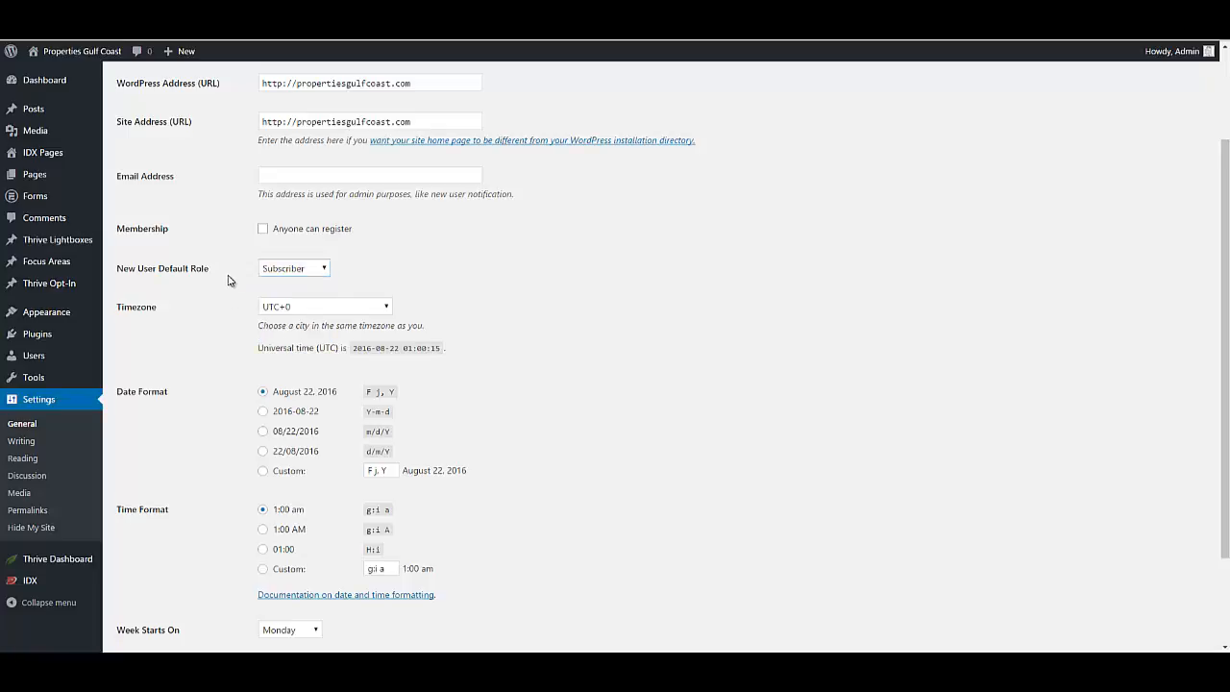
Set the site's timezone to the city Chicago in the general settings
{"action": "left_click", "coordinate": [339, 315]}
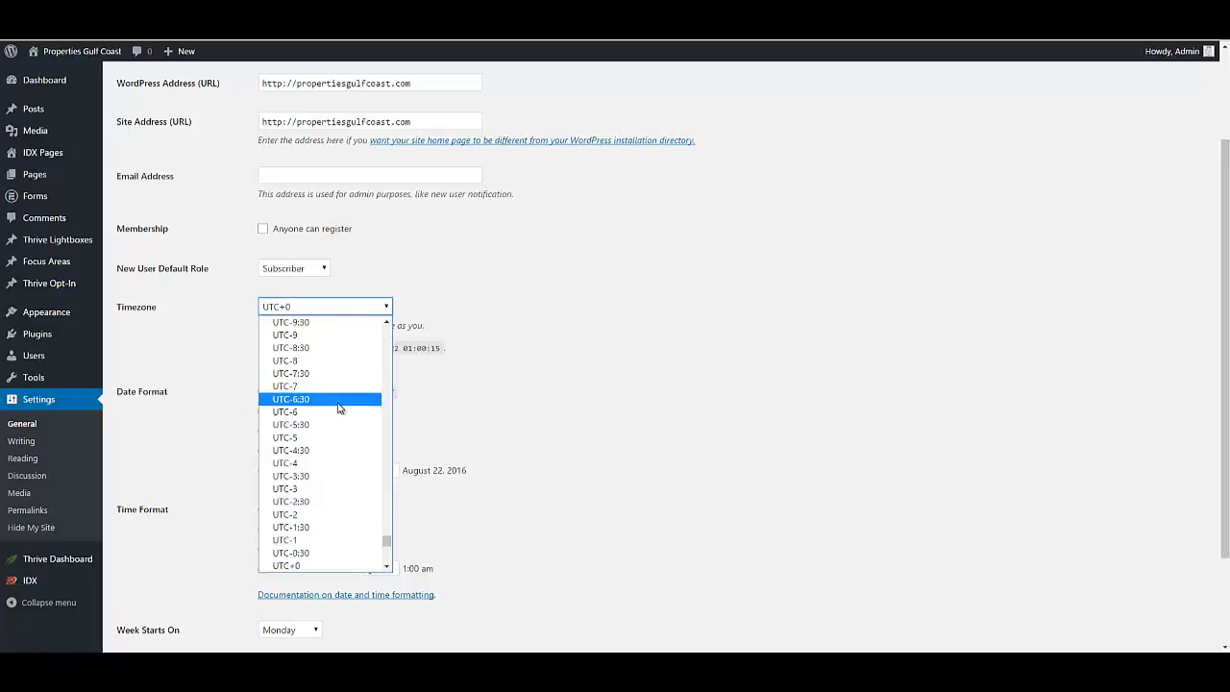
{"action": "key", "text": "i"}
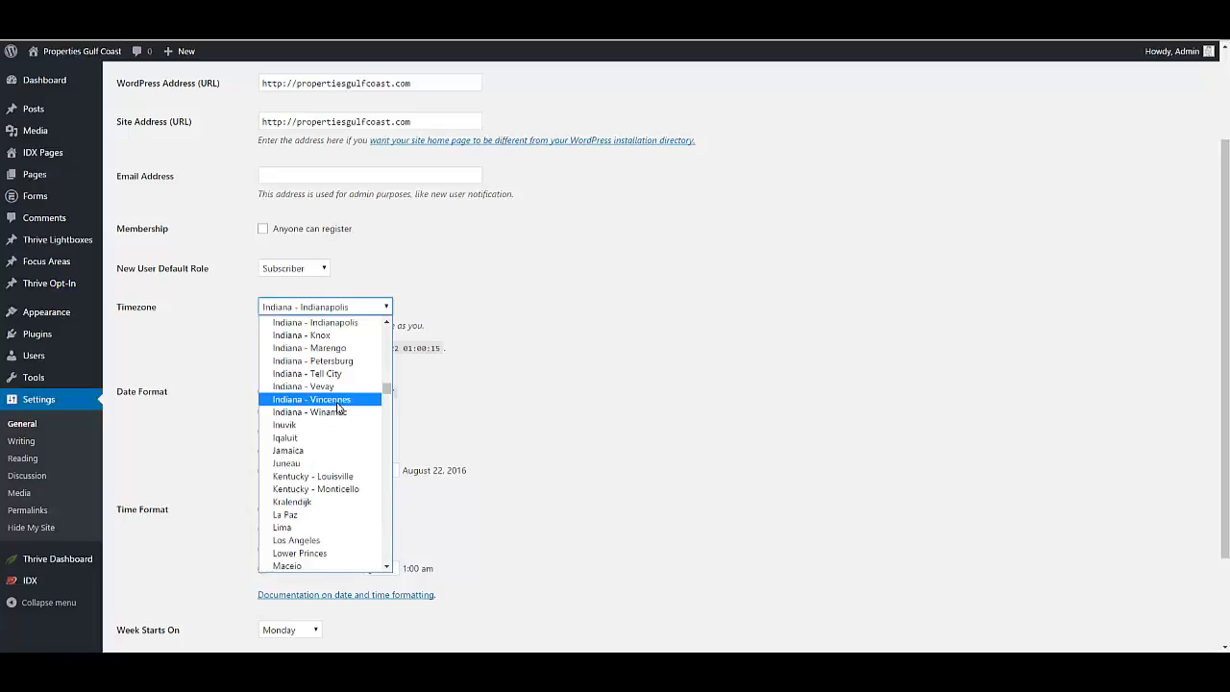
{"action": "key", "text": "c"}
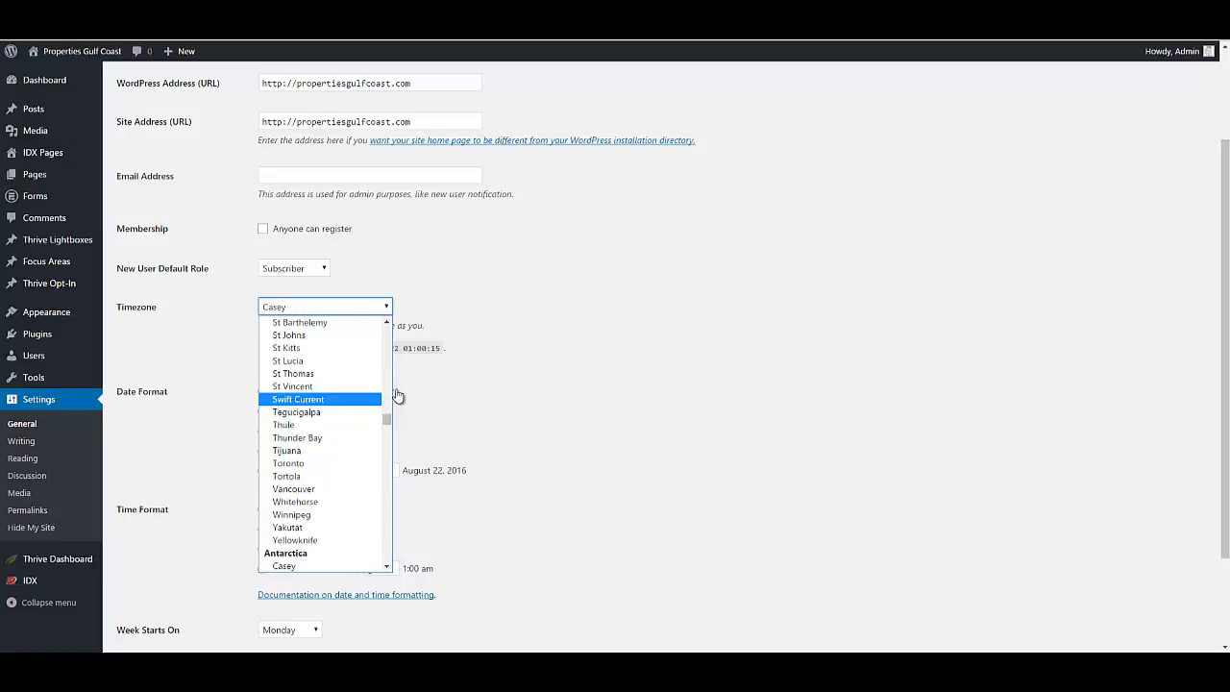
{"action": "scroll", "coordinate": [363, 395], "scroll_direction": "up", "scroll_amount": 5}
{"action": "scroll", "coordinate": [363, 395], "scroll_direction": "up", "scroll_amount": 15}
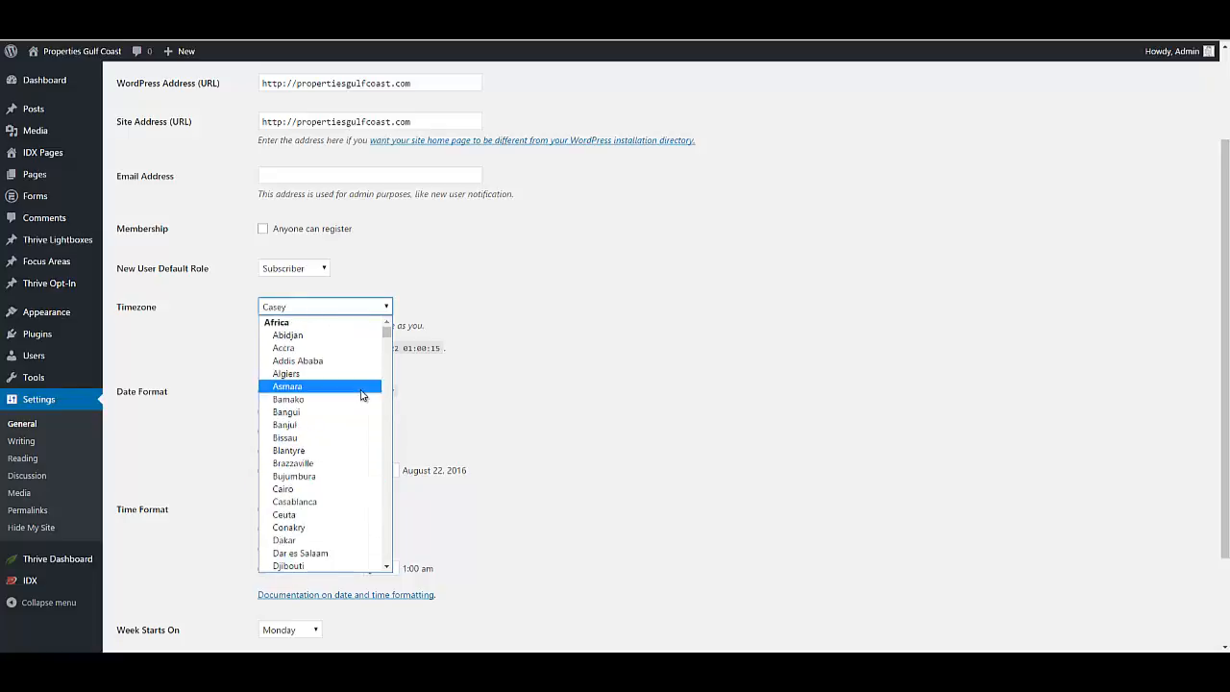
{"action": "scroll", "coordinate": [361, 389], "scroll_direction": "down", "scroll_amount": 10}
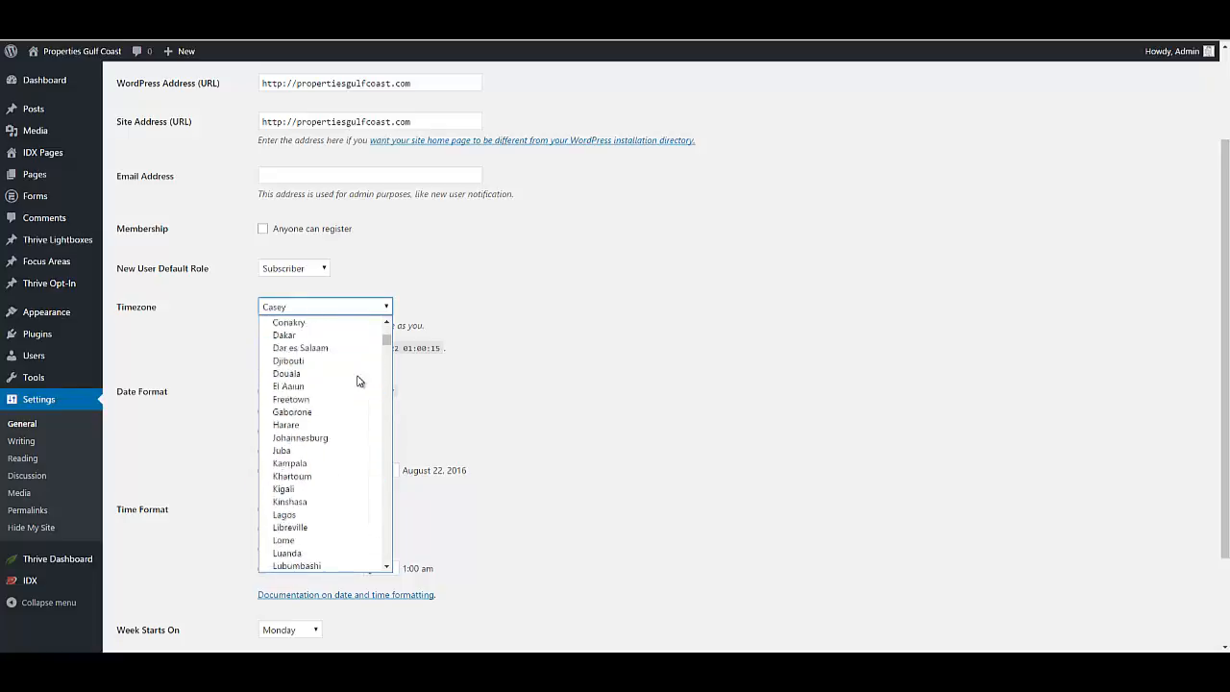
{"action": "scroll", "coordinate": [357, 384], "scroll_direction": "down", "scroll_amount": 8}
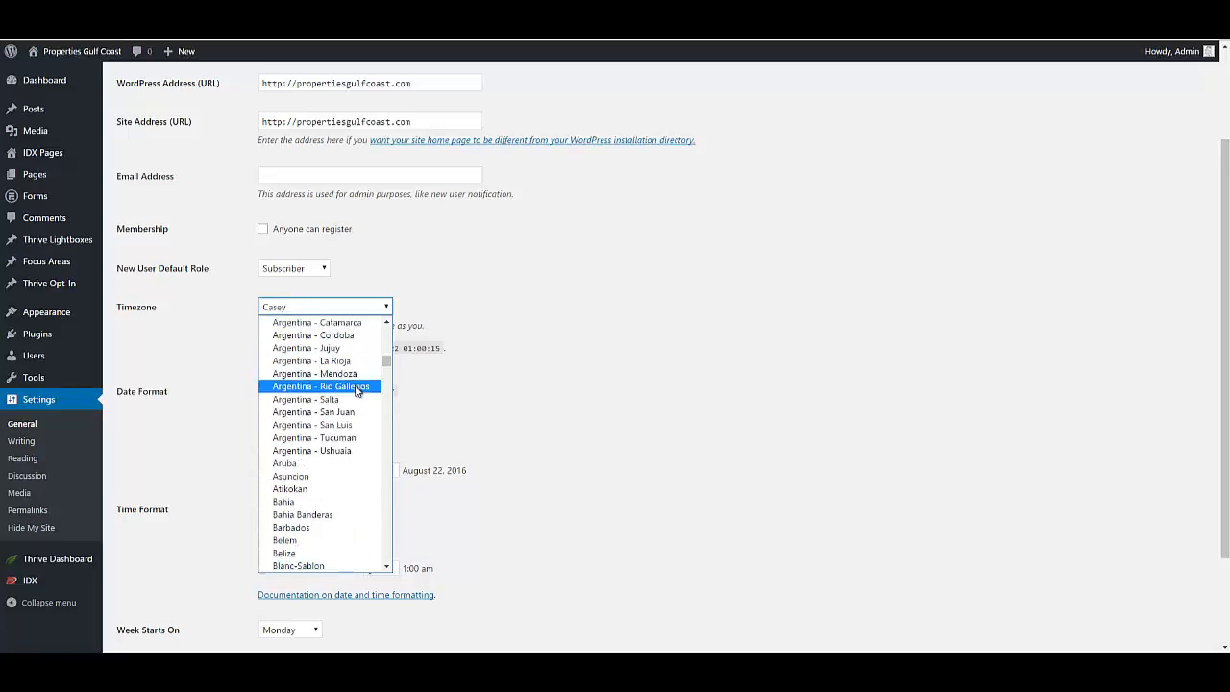
{"action": "scroll", "coordinate": [357, 396], "scroll_direction": "down", "scroll_amount": 2}
{"action": "scroll", "coordinate": [365, 408], "scroll_direction": "down", "scroll_amount": 4}
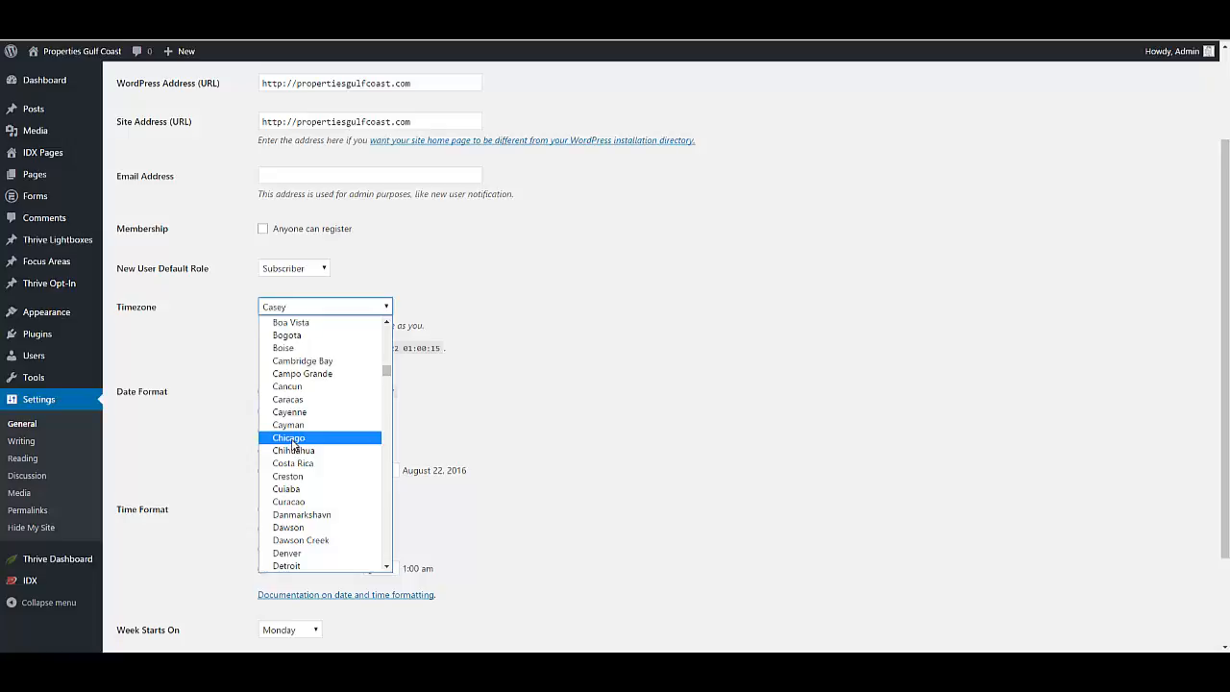
{"action": "left_click", "coordinate": [293, 441]}
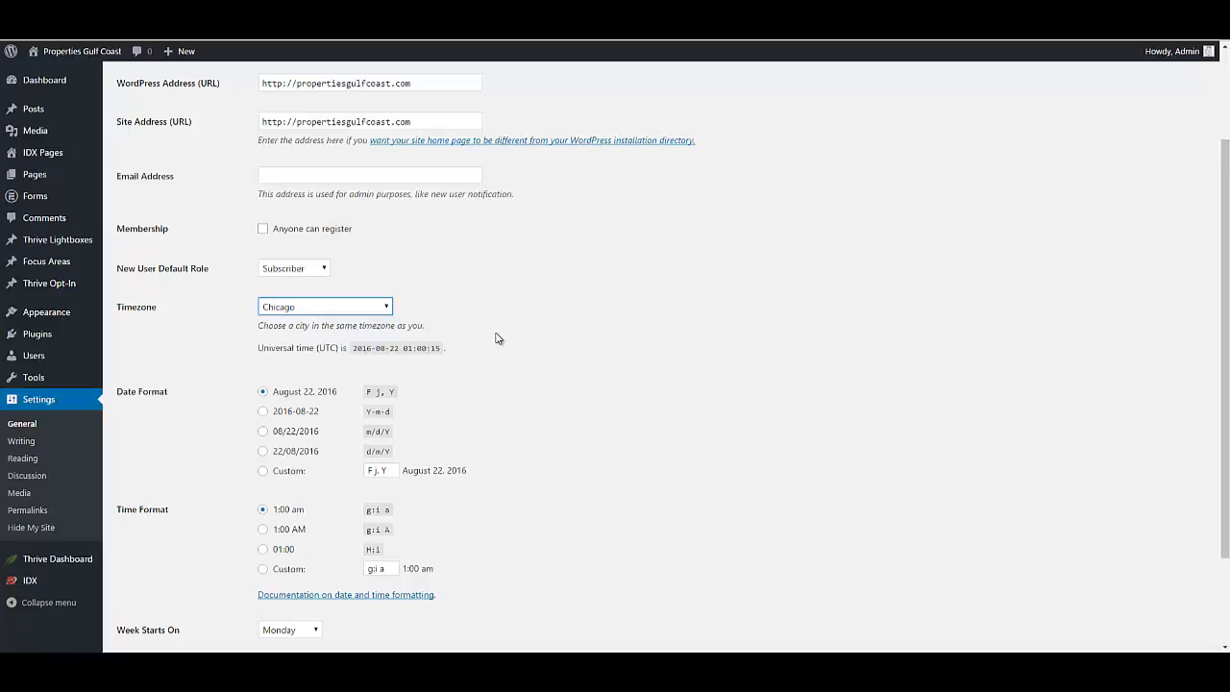
Save the general settings, resubmitting the form after the page reloads
{"action": "scroll", "coordinate": [483, 344], "scroll_direction": "down", "scroll_amount": 1}
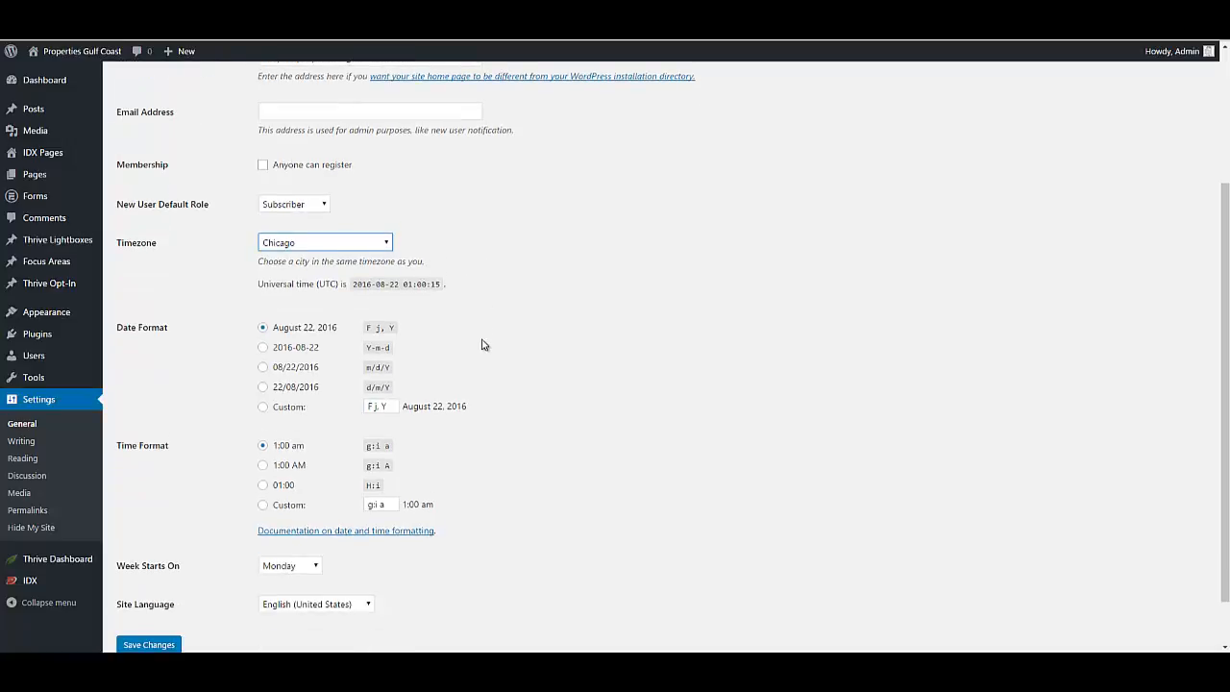
{"action": "scroll", "coordinate": [237, 423], "scroll_direction": "down", "scroll_amount": 1}
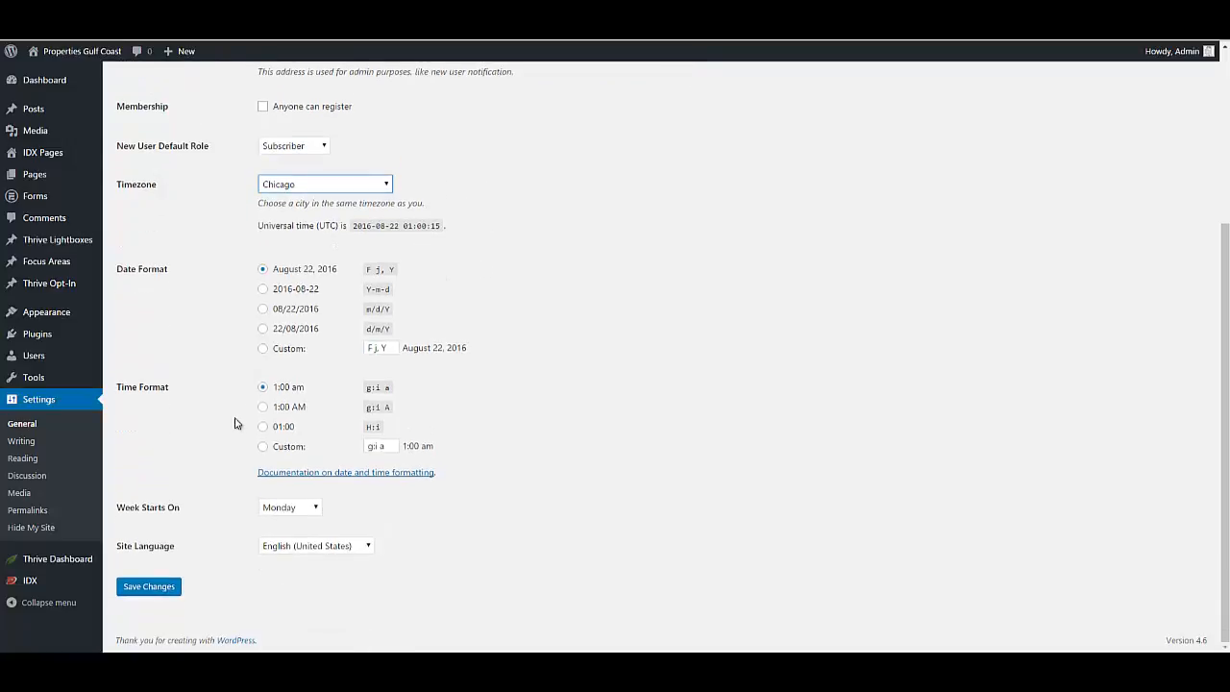
{"action": "left_click", "coordinate": [158, 588]}
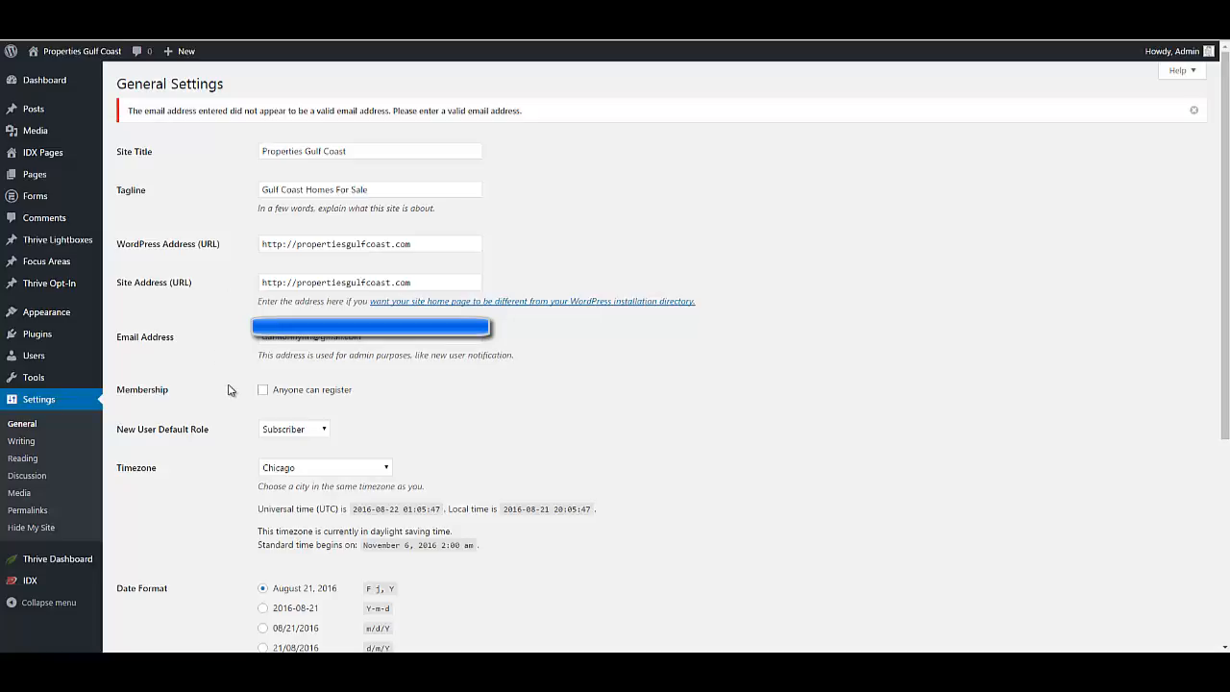
{"action": "scroll", "coordinate": [229, 394], "scroll_direction": "down", "scroll_amount": 1}
{"action": "scroll", "coordinate": [229, 394], "scroll_direction": "down", "scroll_amount": 3}
{"action": "left_click", "coordinate": [154, 586]}
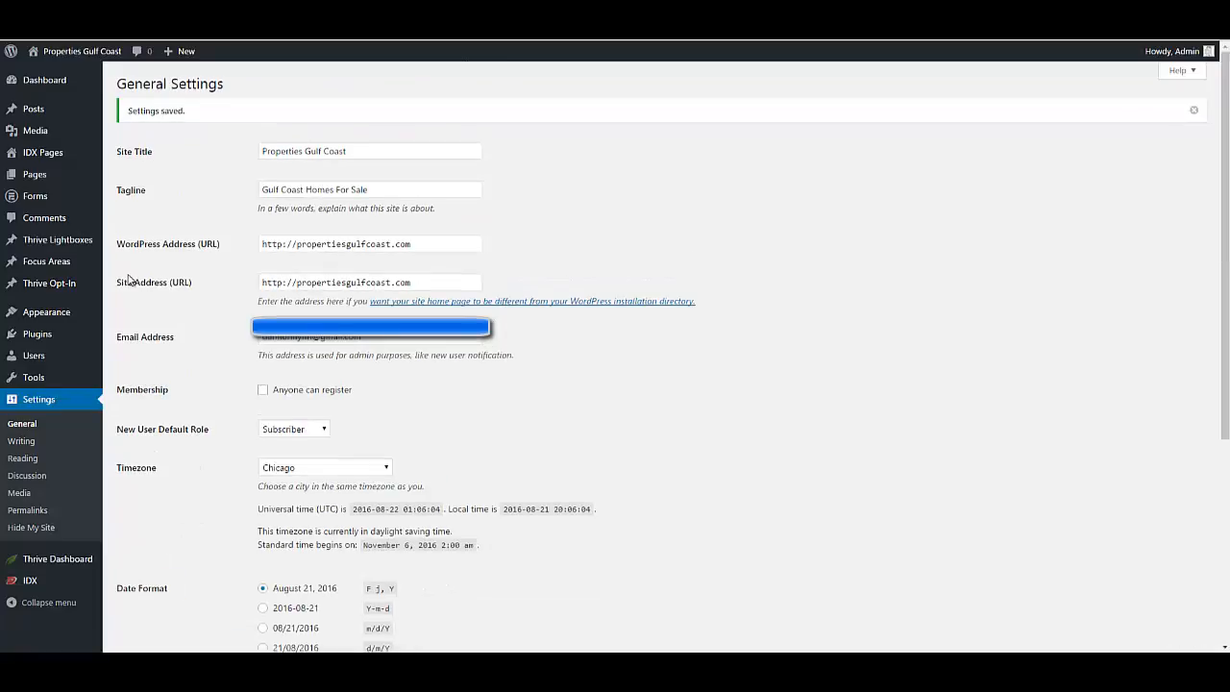
Open the Writing settings and review the default post format options and the update services address
{"action": "left_click", "coordinate": [23, 441]}
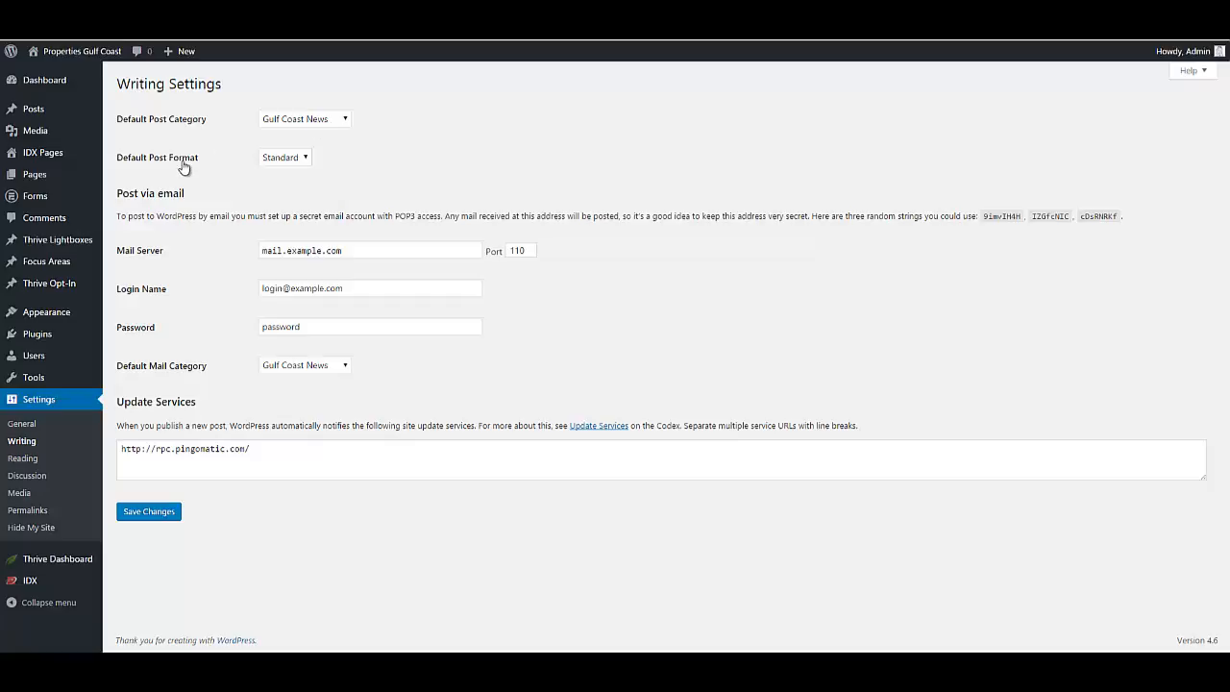
{"action": "left_click", "coordinate": [304, 158]}
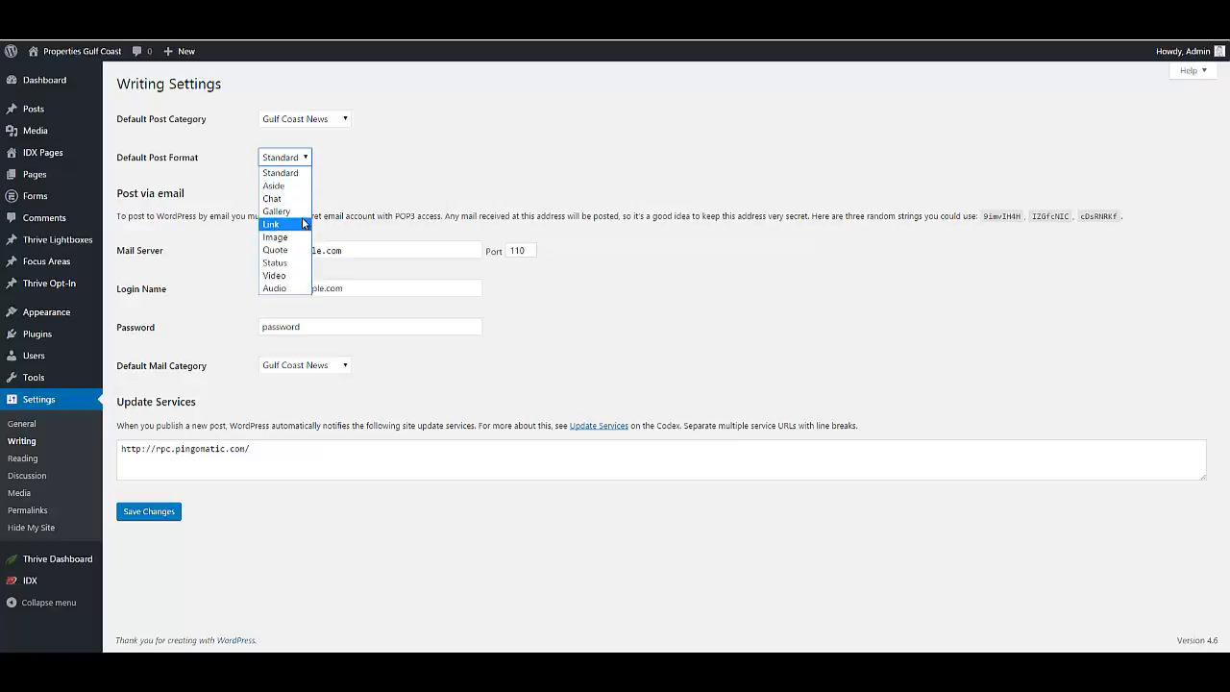
{"action": "left_click", "coordinate": [351, 170]}
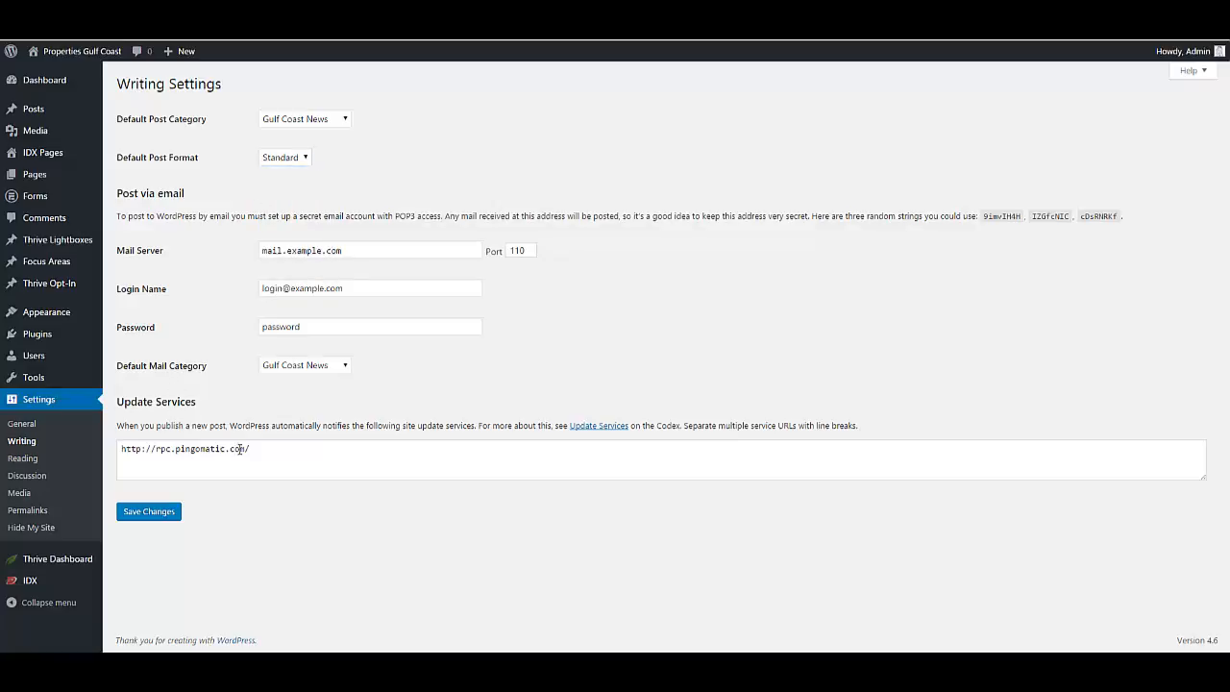
{"action": "left_click", "coordinate": [185, 451]}
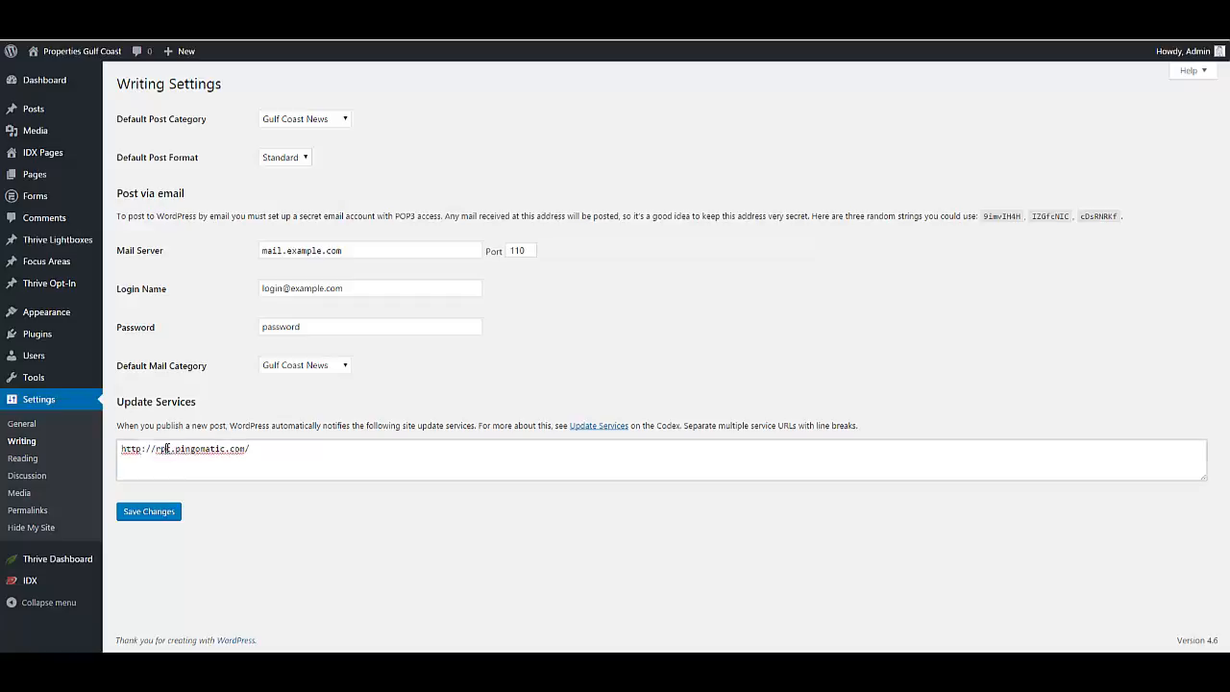
{"action": "left_click", "coordinate": [285, 449]}
Open the Reading settings, then open the live site in a new browser tab and look through its home page
{"action": "left_click", "coordinate": [25, 459]}
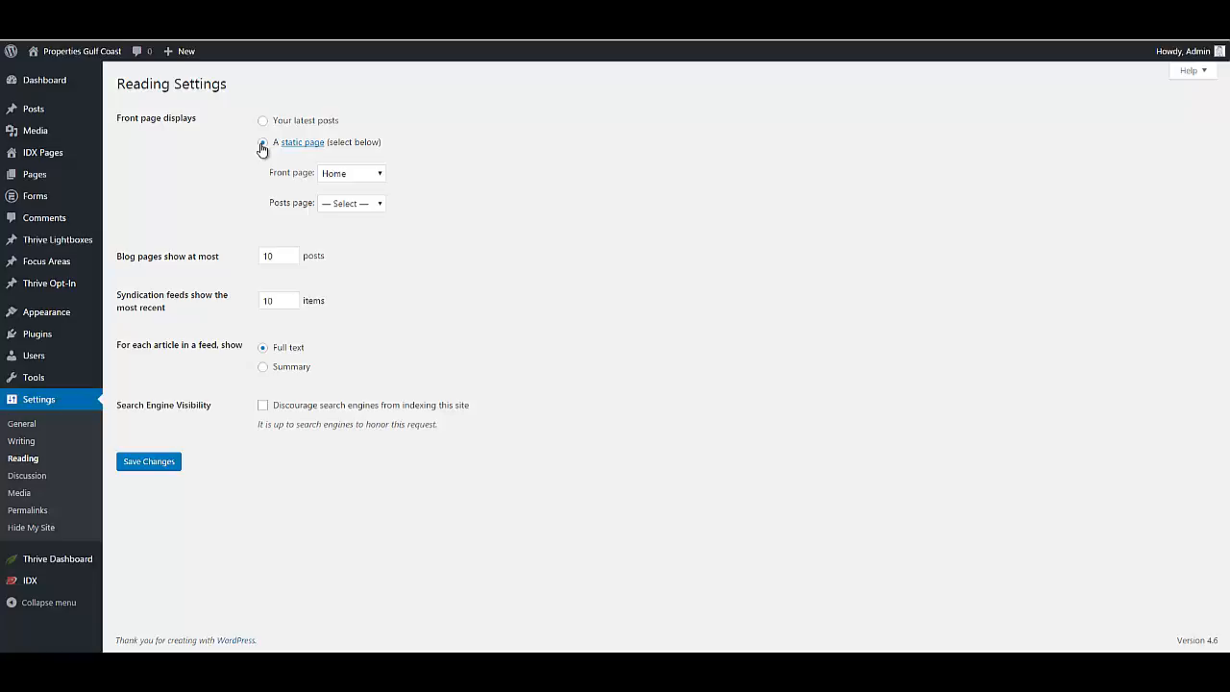
{"action": "right_click", "coordinate": [84, 51]}
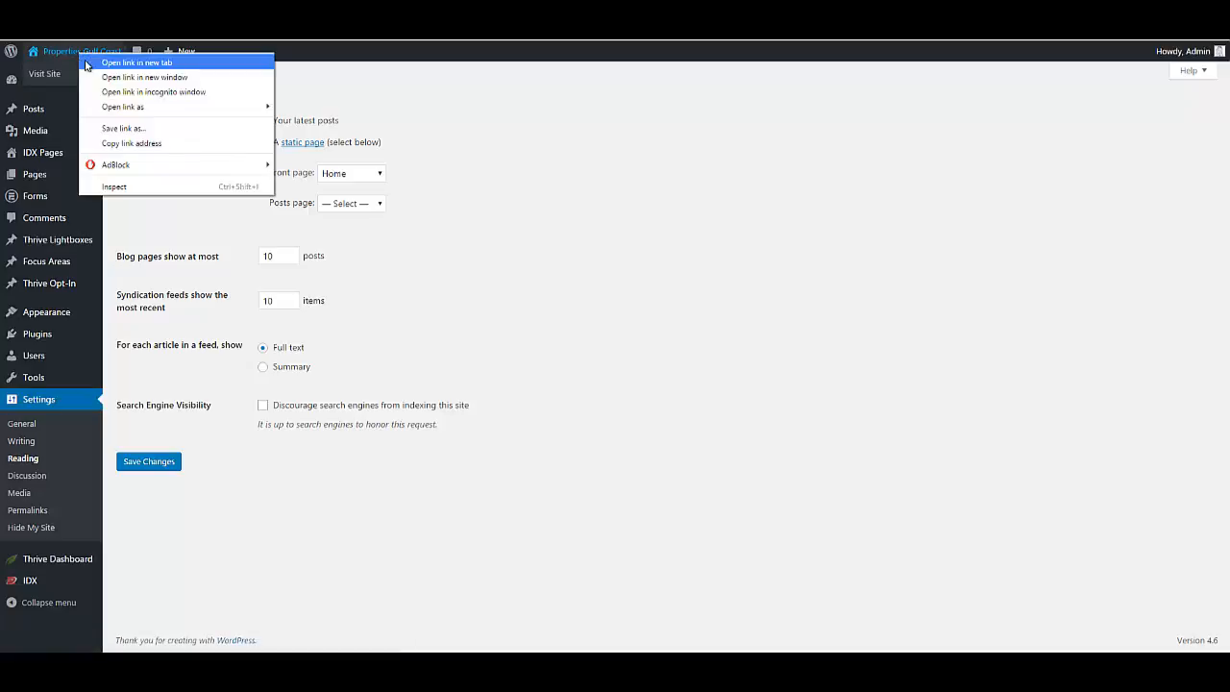
{"action": "left_click", "coordinate": [95, 60]}
{"action": "left_click", "coordinate": [237, 30]}
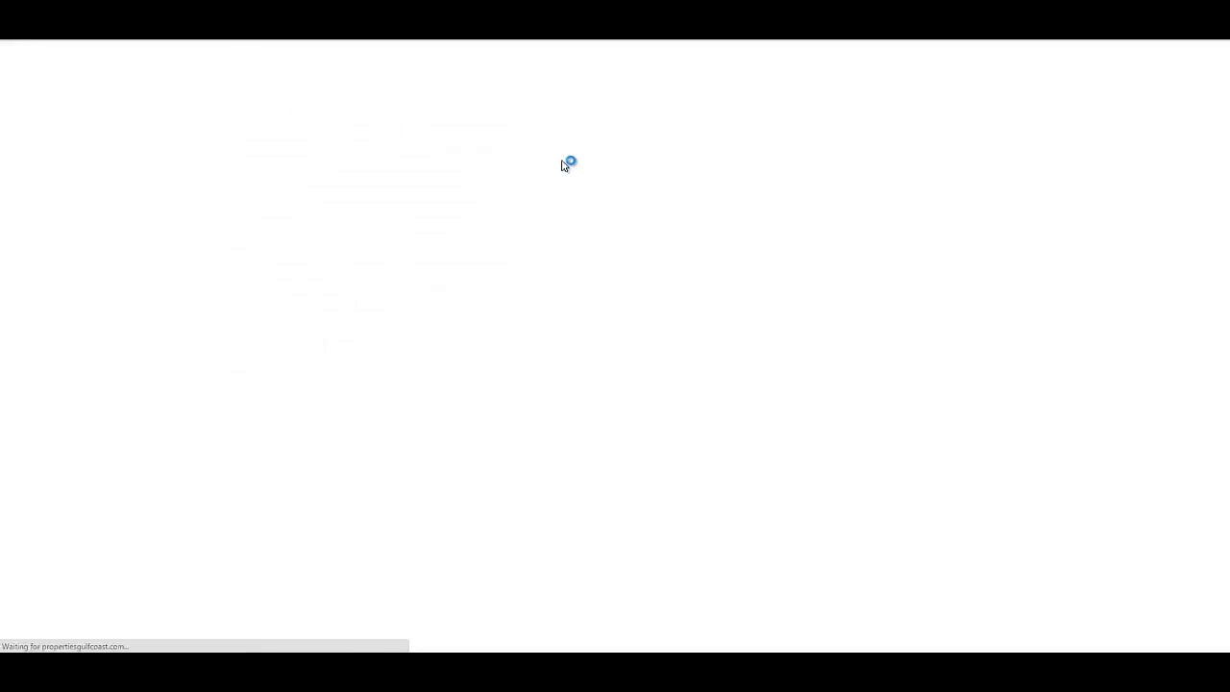
{"action": "scroll", "coordinate": [125, 322], "scroll_direction": "down", "scroll_amount": 5}
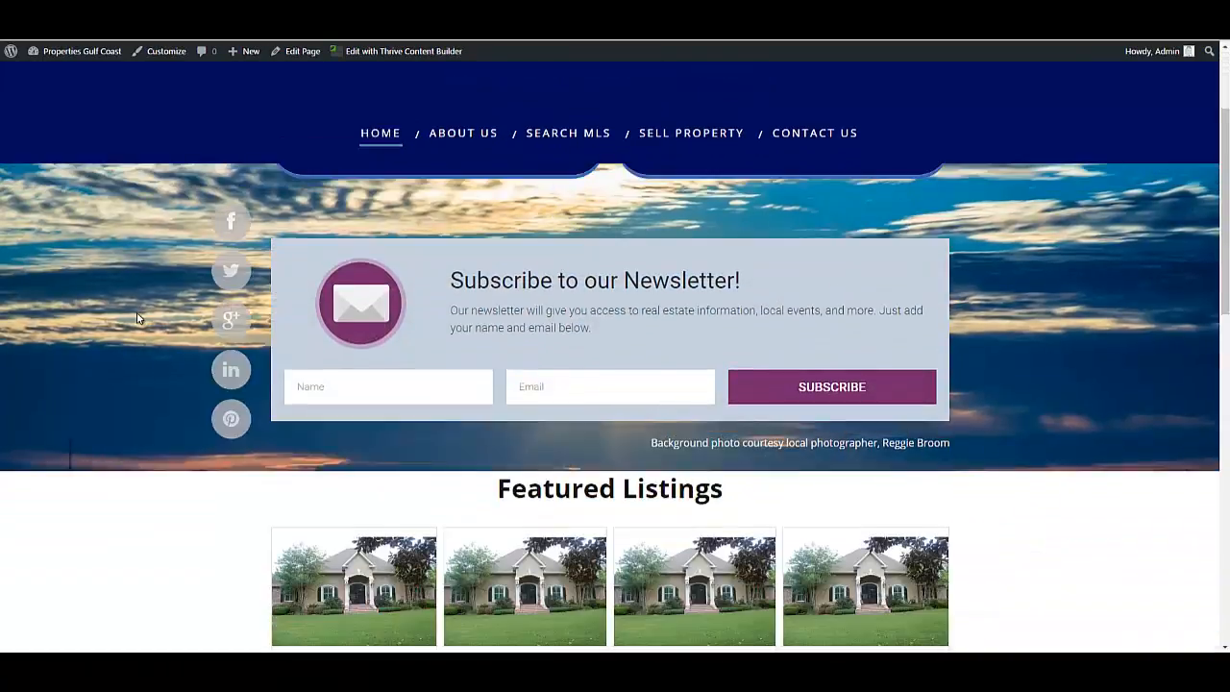
{"action": "scroll", "coordinate": [136, 319], "scroll_direction": "down", "scroll_amount": 6}
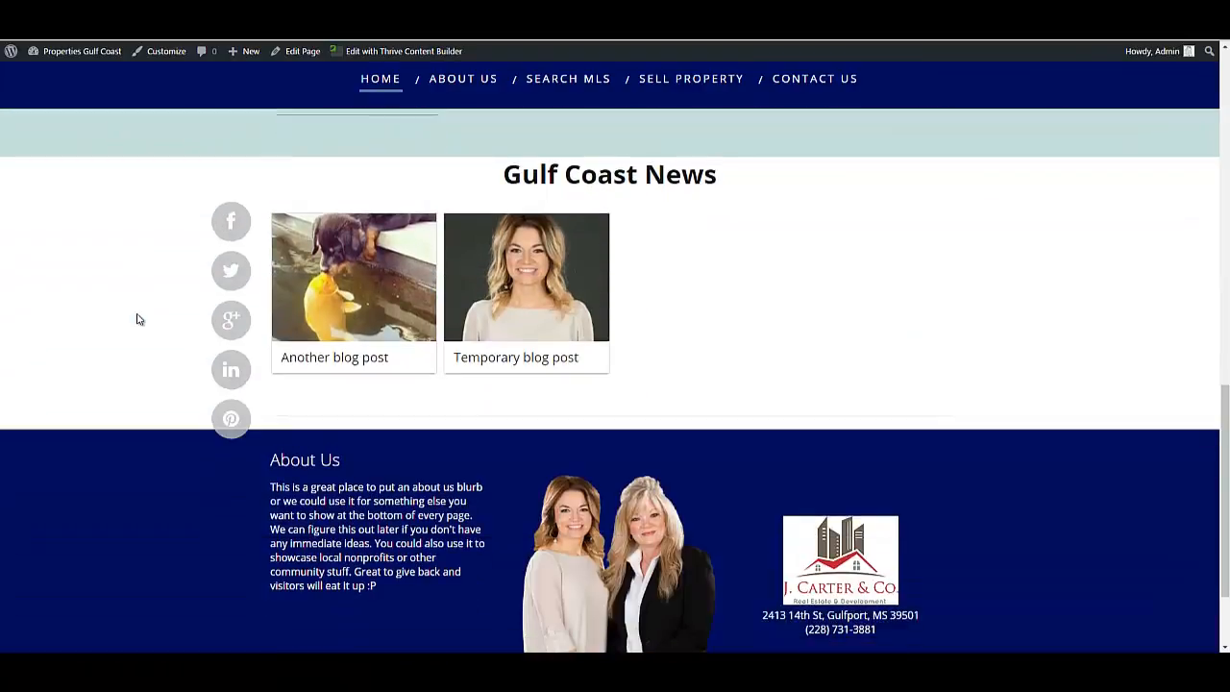
{"action": "scroll", "coordinate": [137, 319], "scroll_direction": "up", "scroll_amount": 10}
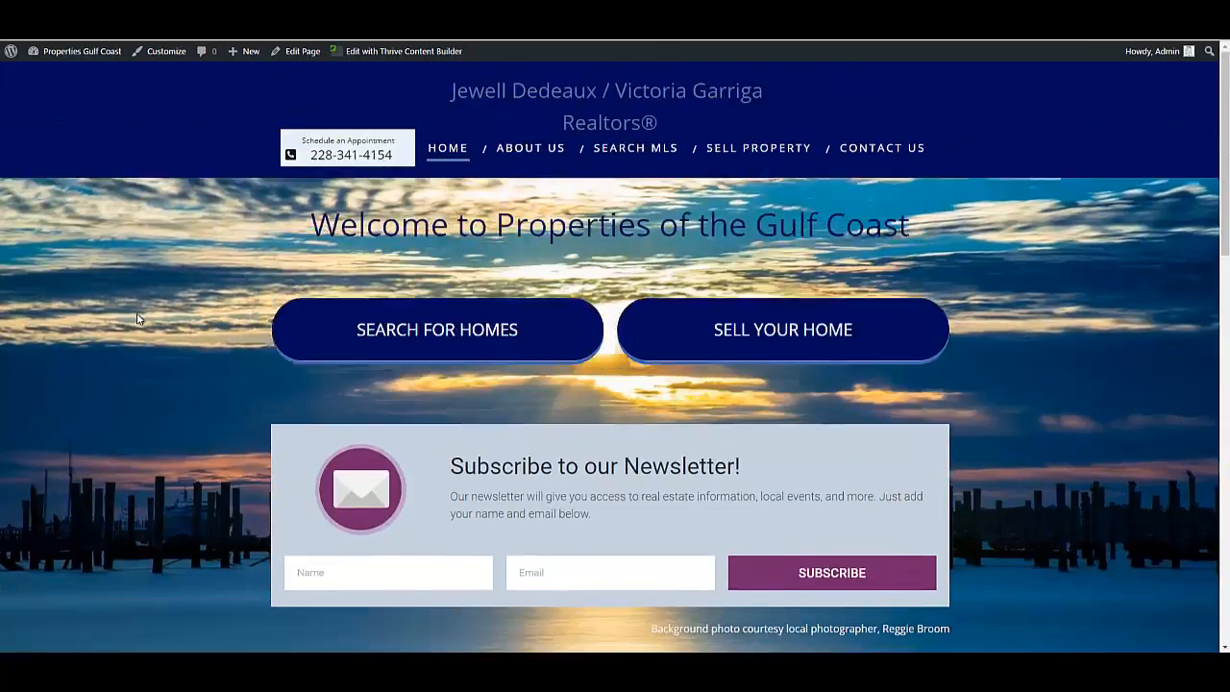
View the site's About Us and Search MLS pages, and return to the Reading settings to review the article feed option
{"action": "left_click", "coordinate": [536, 161]}
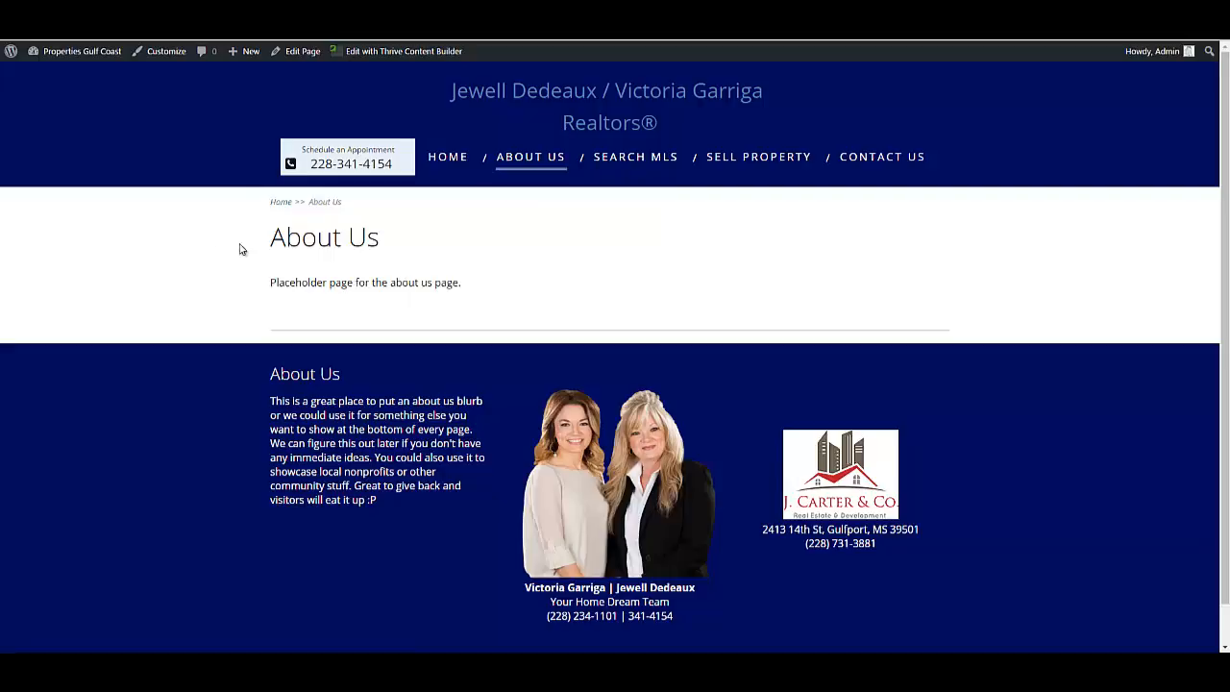
{"action": "left_click", "coordinate": [645, 162]}
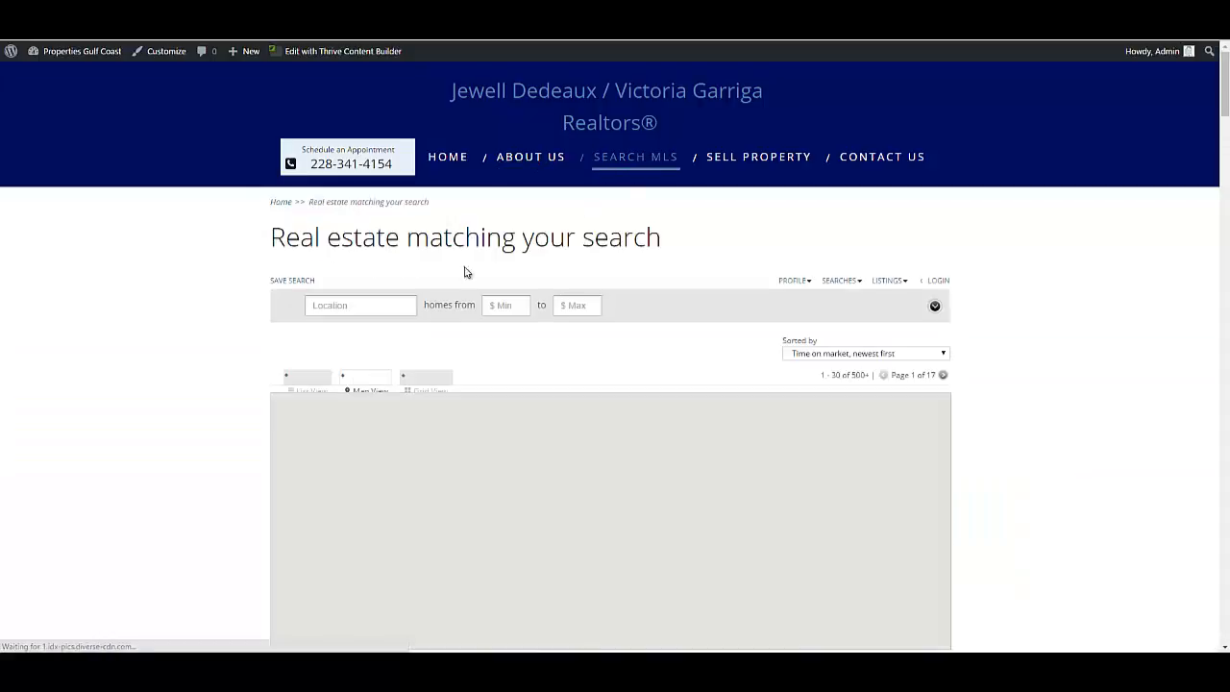
{"action": "scroll", "coordinate": [223, 371], "scroll_direction": "down", "scroll_amount": 1}
{"action": "scroll", "coordinate": [220, 371], "scroll_direction": "down", "scroll_amount": 6}
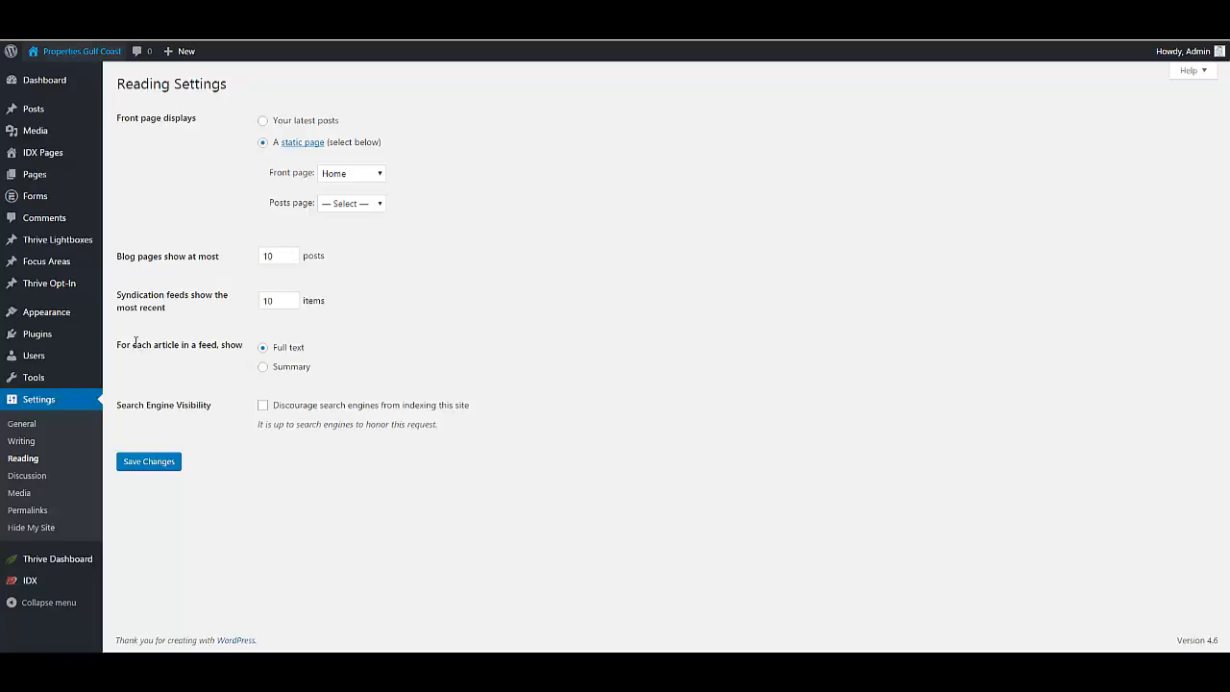
{"action": "left_click_drag", "start_coordinate": [131, 344], "coordinate": [235, 345]}
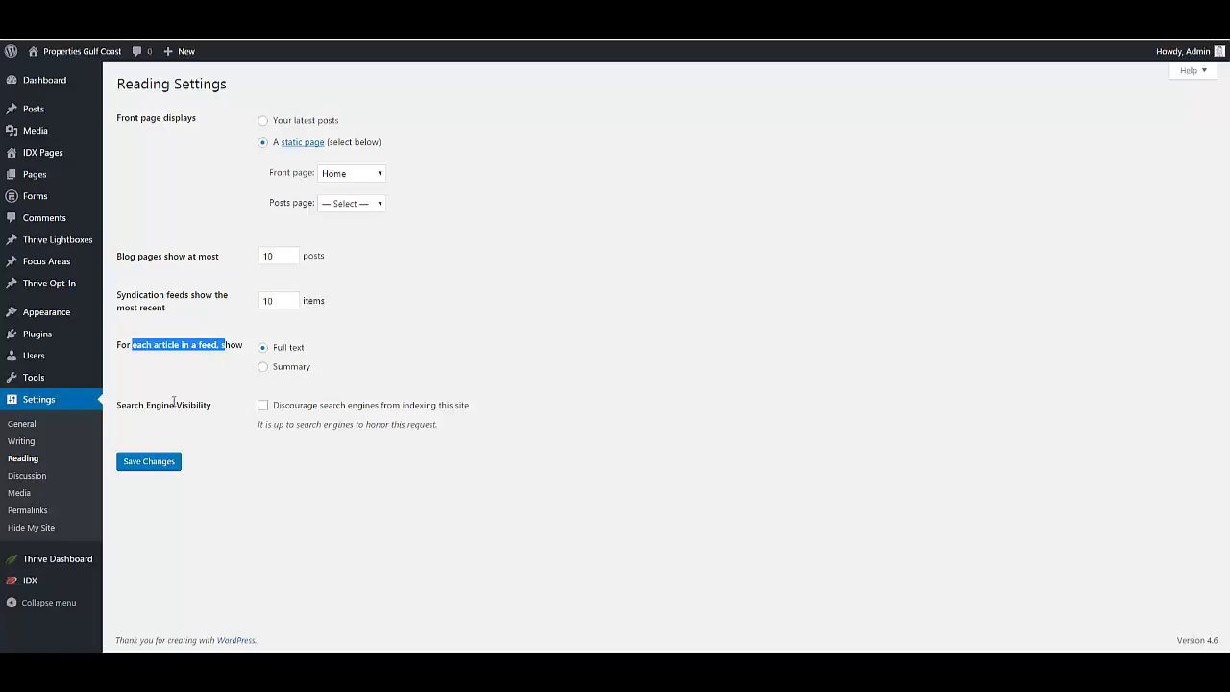
Review the comment options in the Discussion settings and set the maximum avatar rating to PG
{"action": "left_click", "coordinate": [29, 475]}
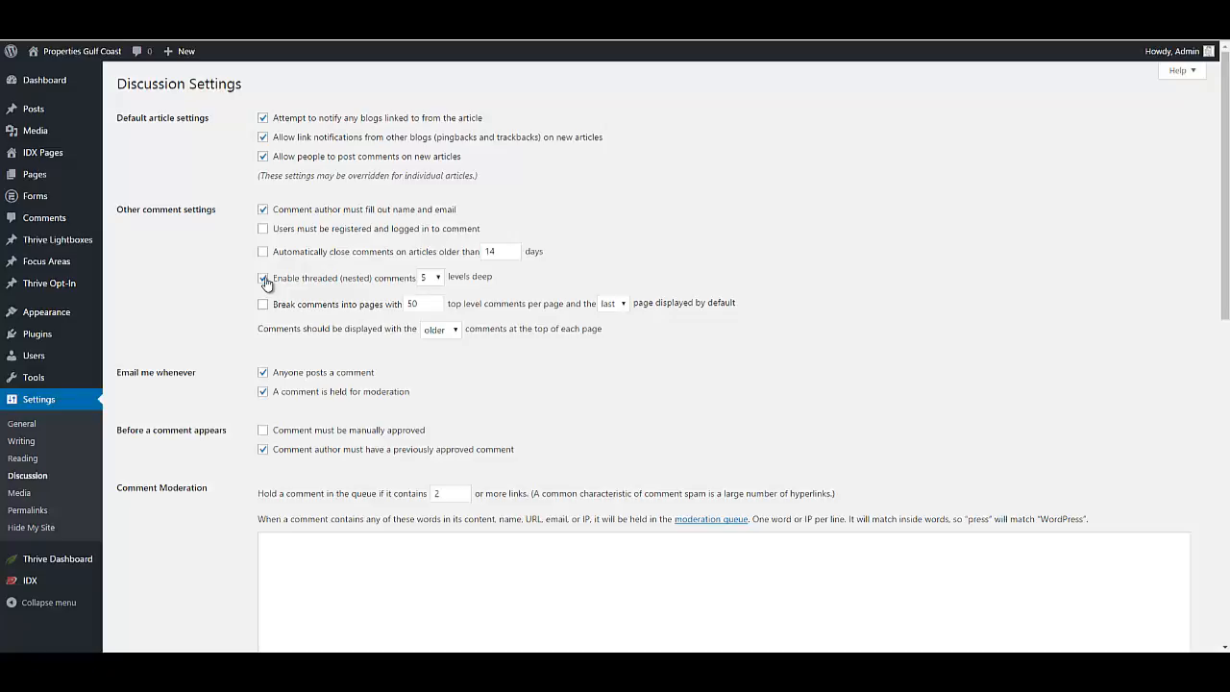
{"action": "scroll", "coordinate": [197, 336], "scroll_direction": "down", "scroll_amount": 2}
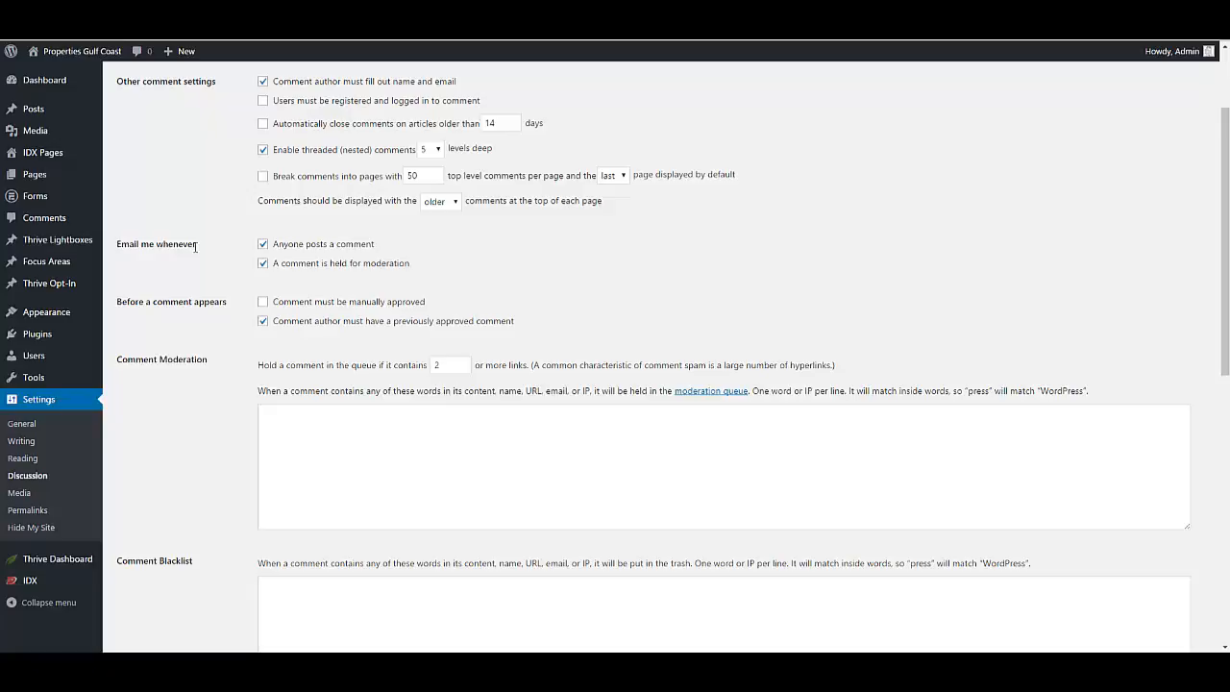
{"action": "scroll", "coordinate": [195, 247], "scroll_direction": "down", "scroll_amount": 1}
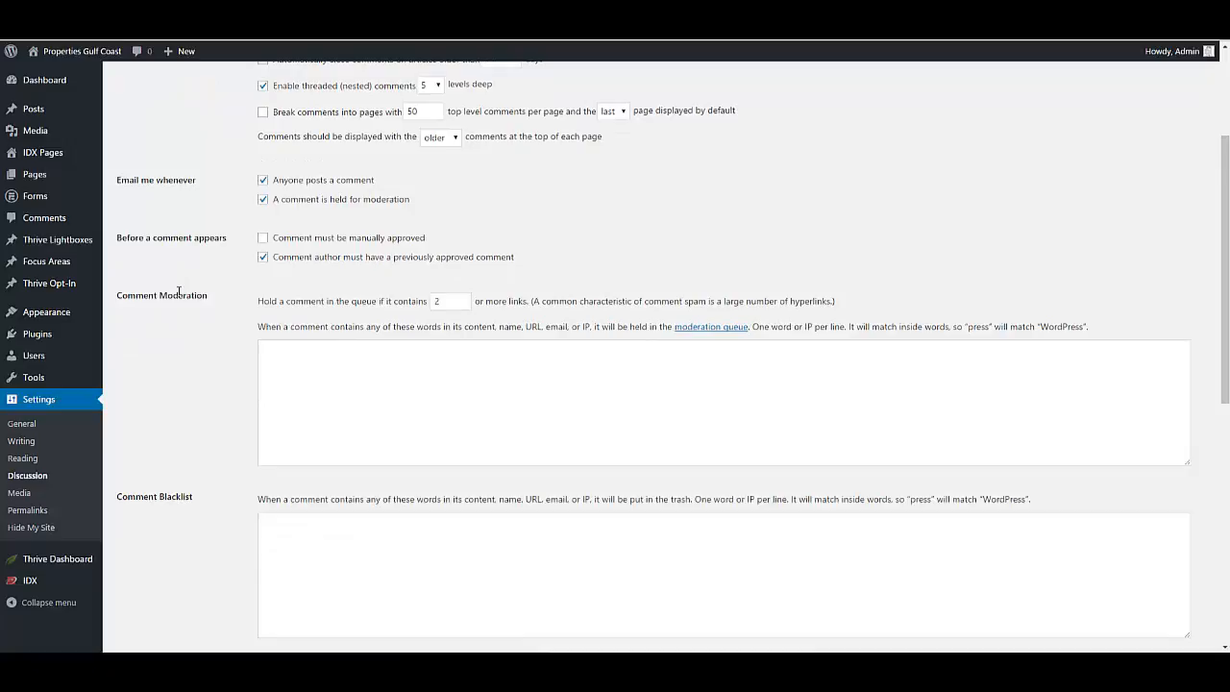
{"action": "scroll", "coordinate": [189, 319], "scroll_direction": "down", "scroll_amount": 1}
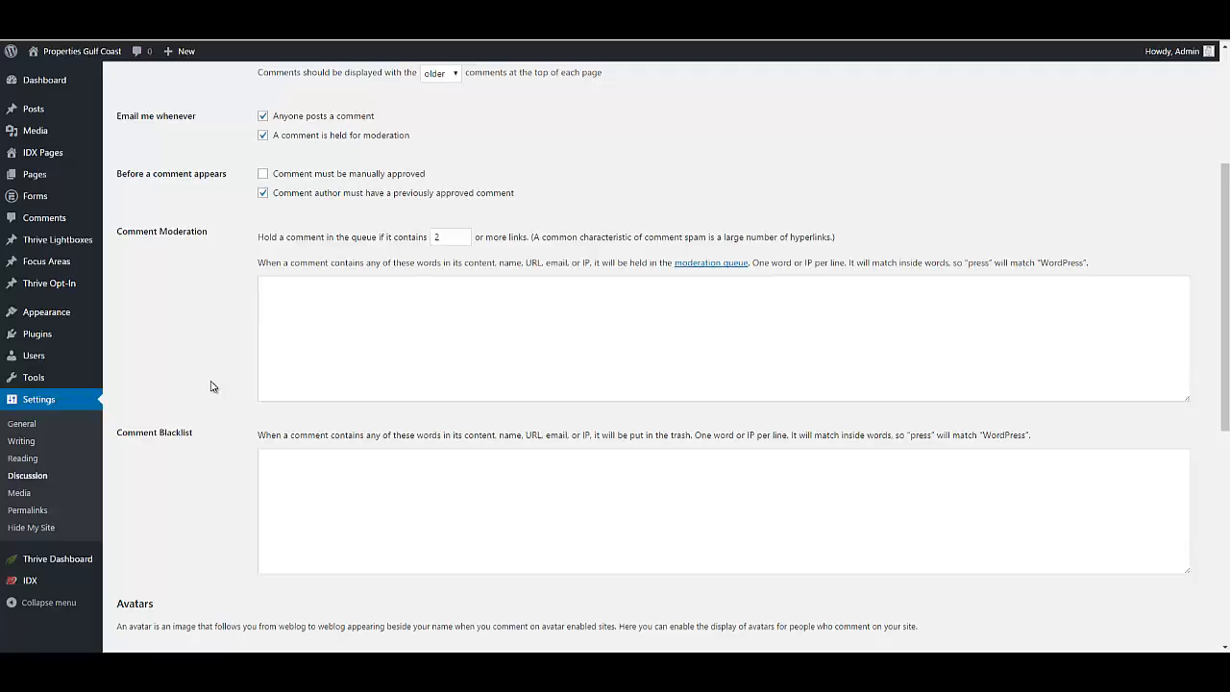
{"action": "scroll", "coordinate": [213, 386], "scroll_direction": "down", "scroll_amount": 4}
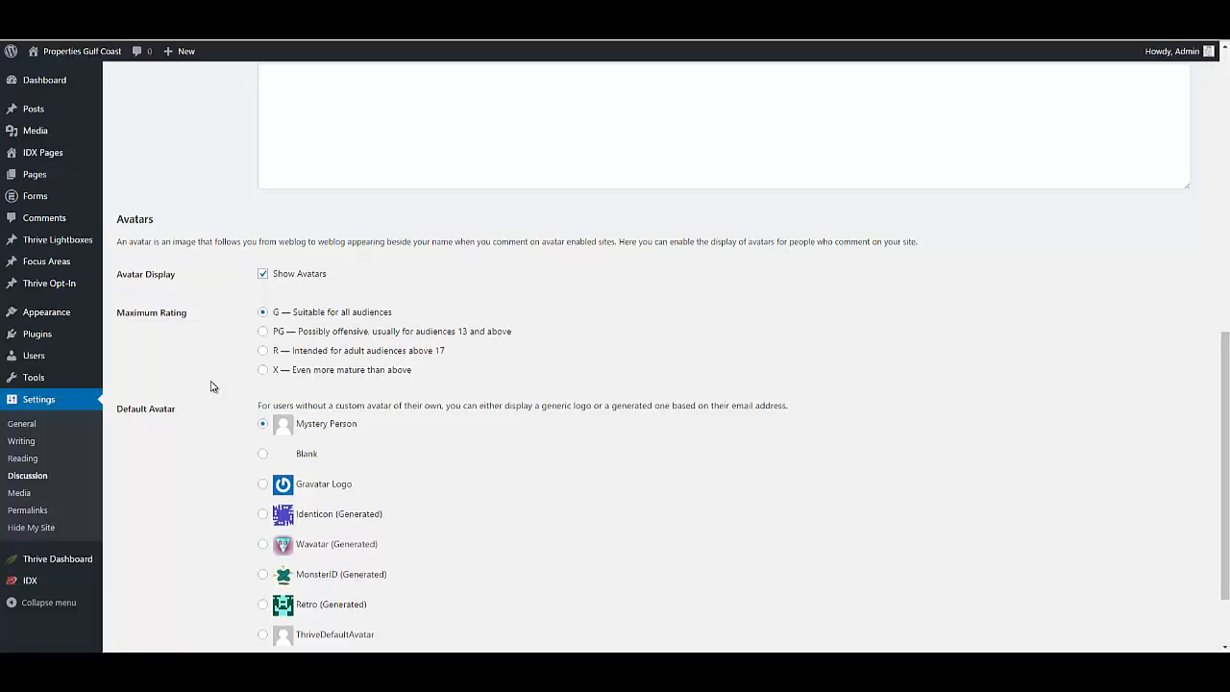
{"action": "left_click", "coordinate": [261, 332]}
{"action": "scroll", "coordinate": [220, 363], "scroll_direction": "down", "scroll_amount": 2}
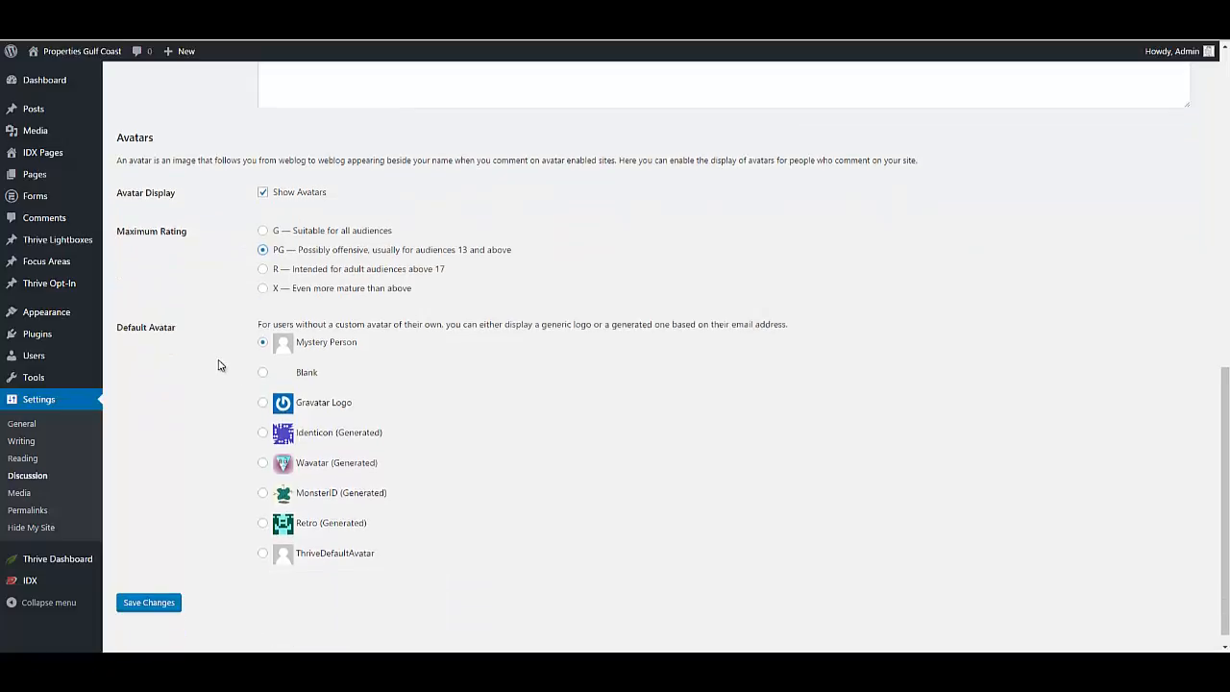
Save the Discussion settings and review the Media and Permalink settings, including the example URL of the Plain structure
{"action": "left_click", "coordinate": [163, 587]}
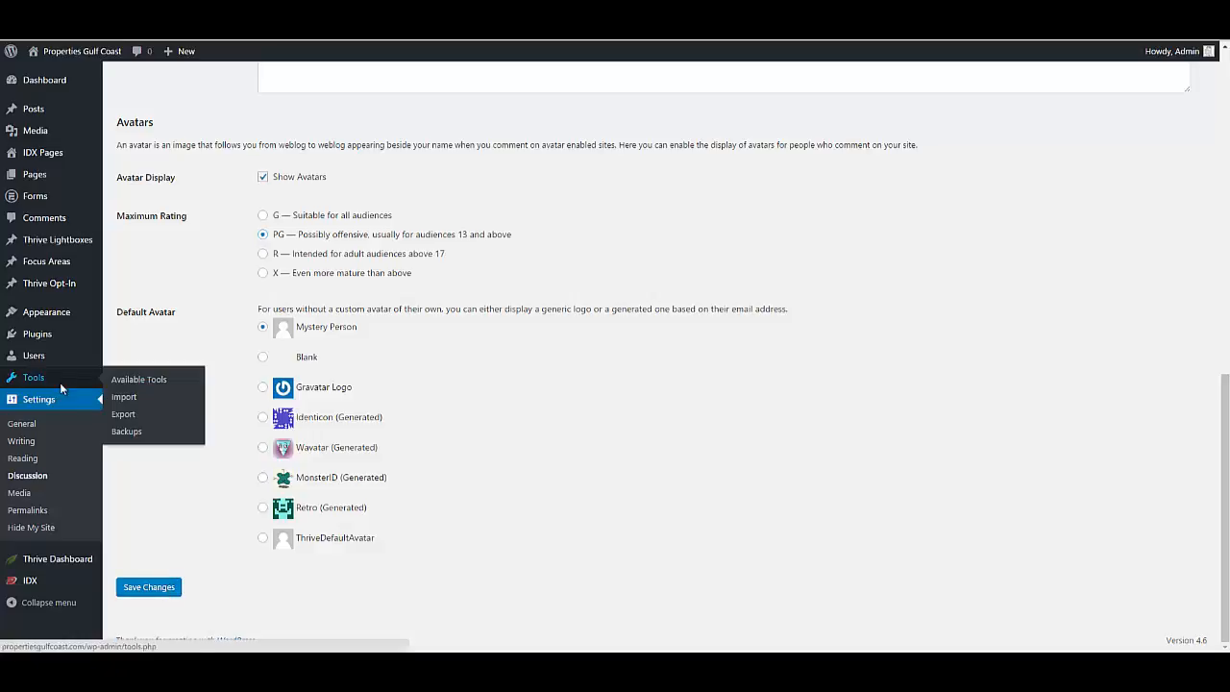
{"action": "left_click", "coordinate": [20, 492]}
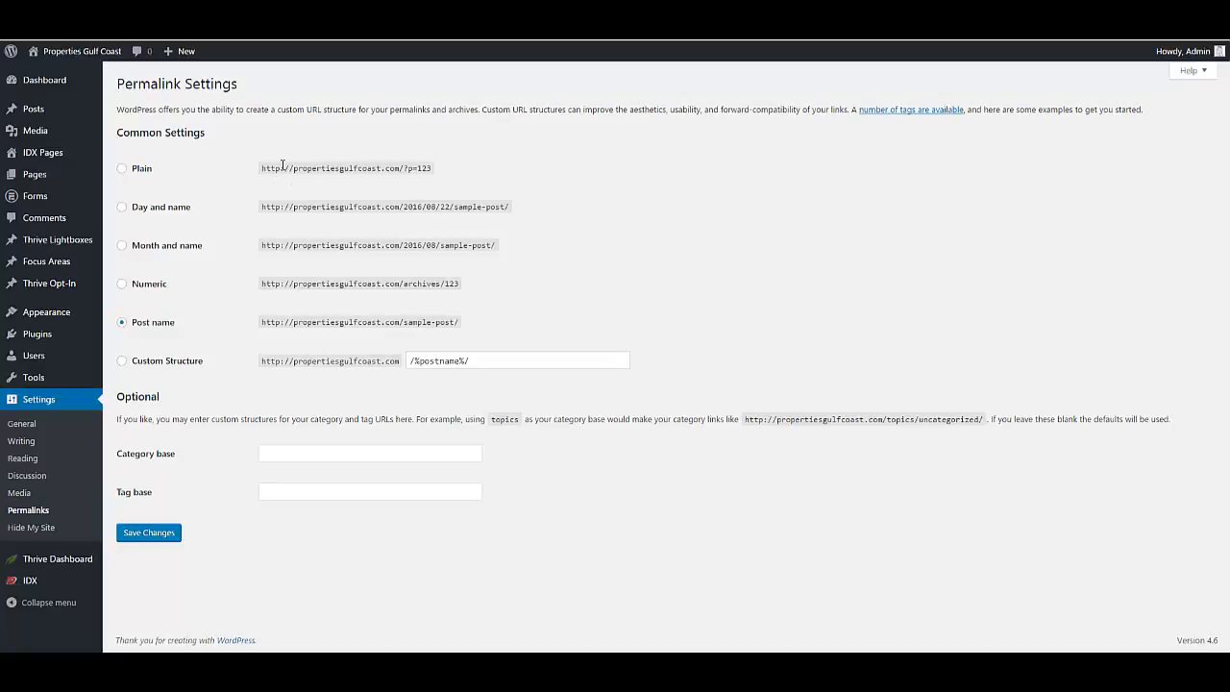
{"action": "left_click_drag", "start_coordinate": [433, 169], "coordinate": [265, 168]}
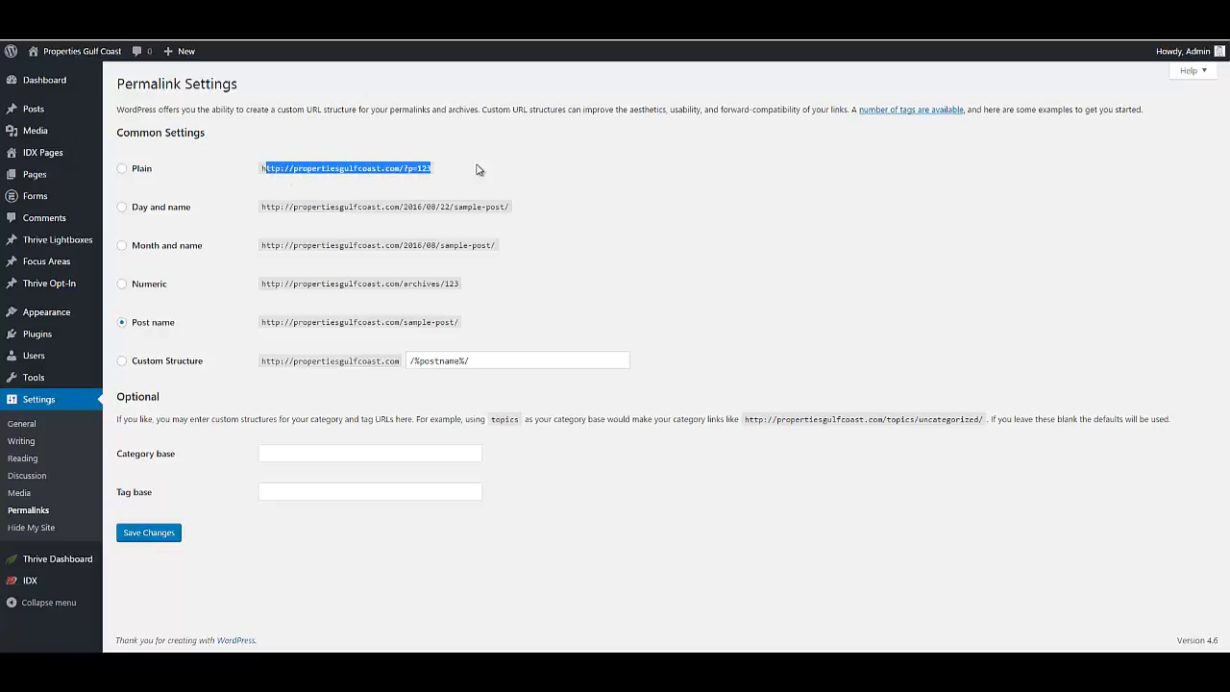
{"action": "left_click", "coordinate": [569, 184]}
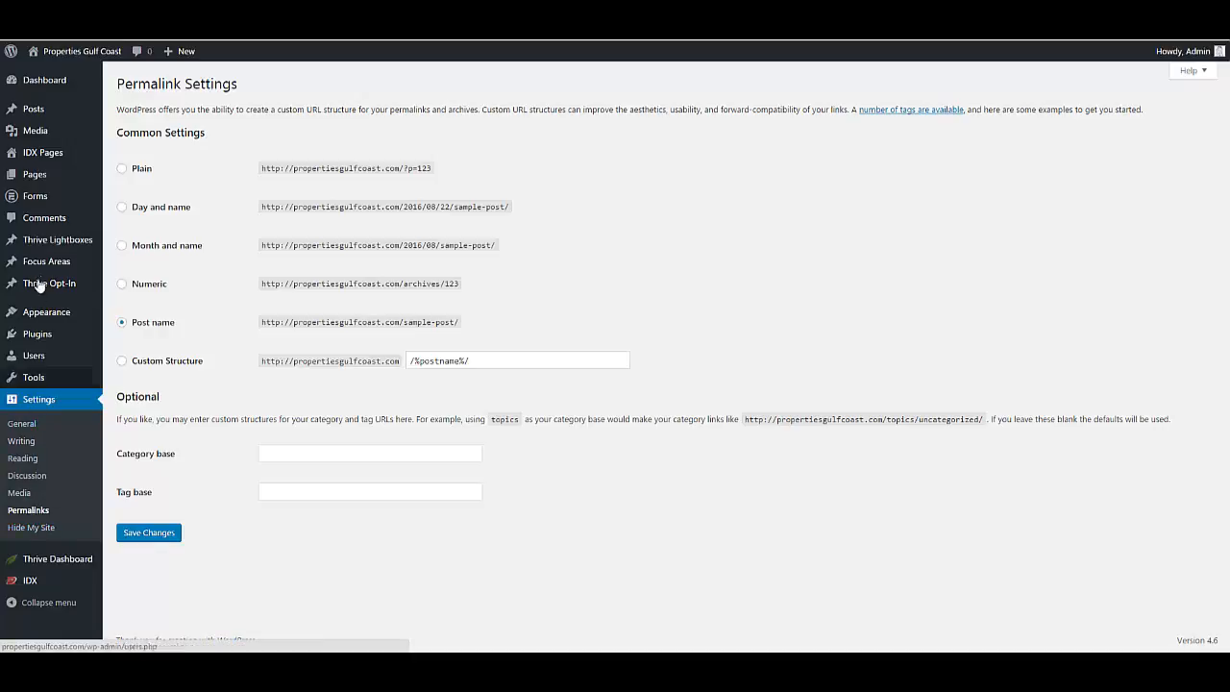
Open the list of all site pages and view the actions available for the About Us page
{"action": "mouse_move", "coordinate": [43, 276]}
{"action": "mouse_move", "coordinate": [35, 135]}
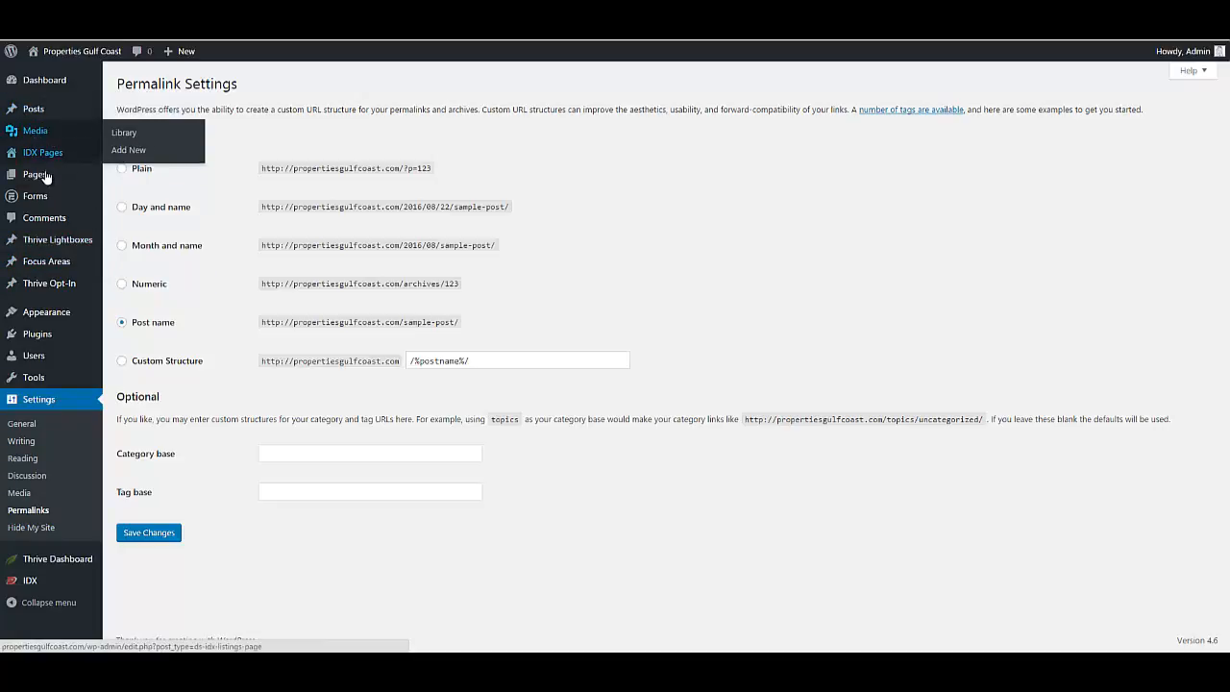
{"action": "mouse_move", "coordinate": [40, 176]}
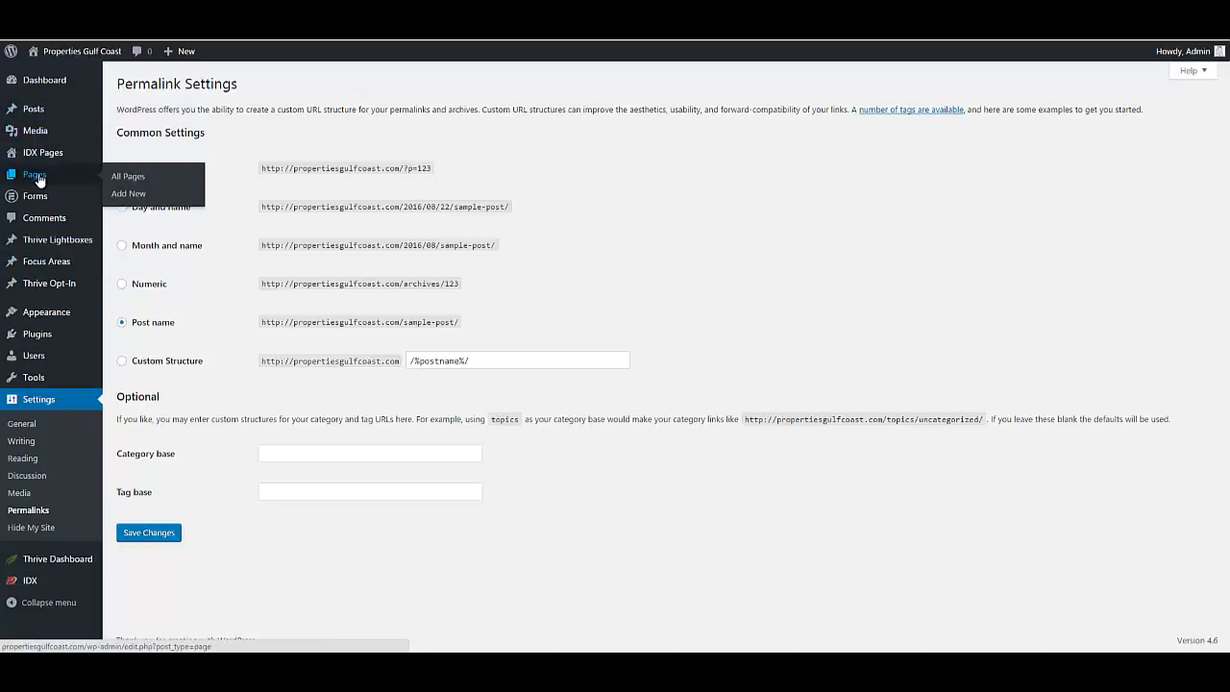
{"action": "left_click", "coordinate": [40, 178]}
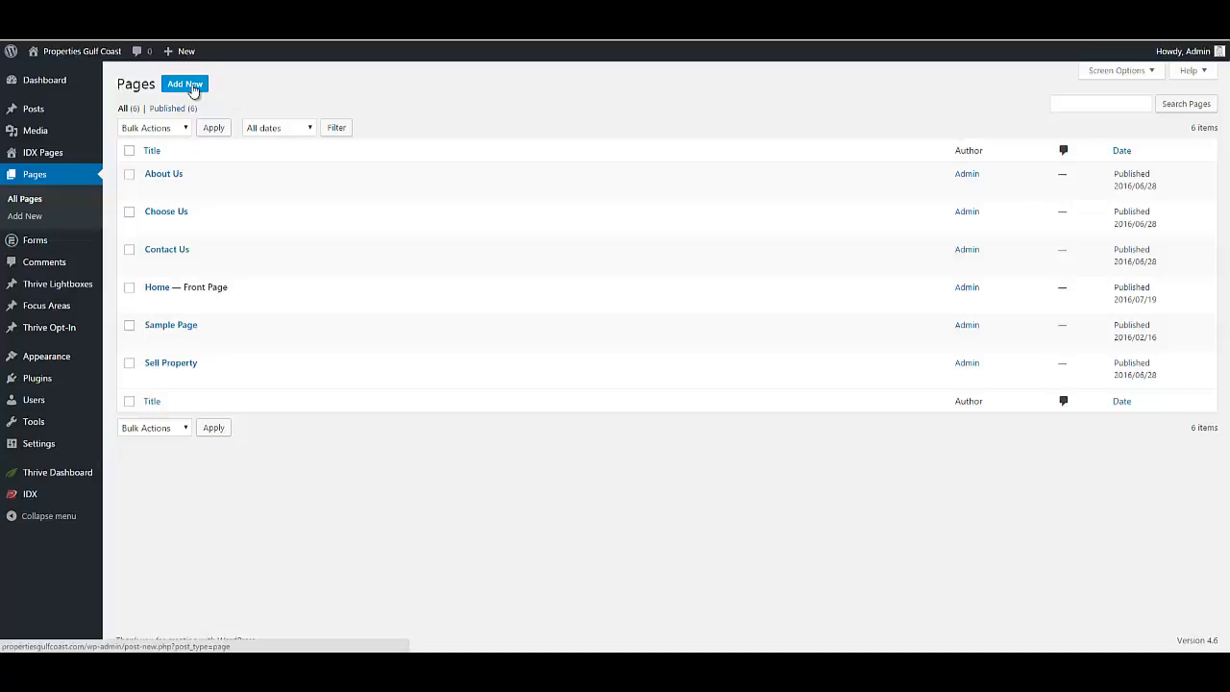
{"action": "mouse_move", "coordinate": [172, 177]}
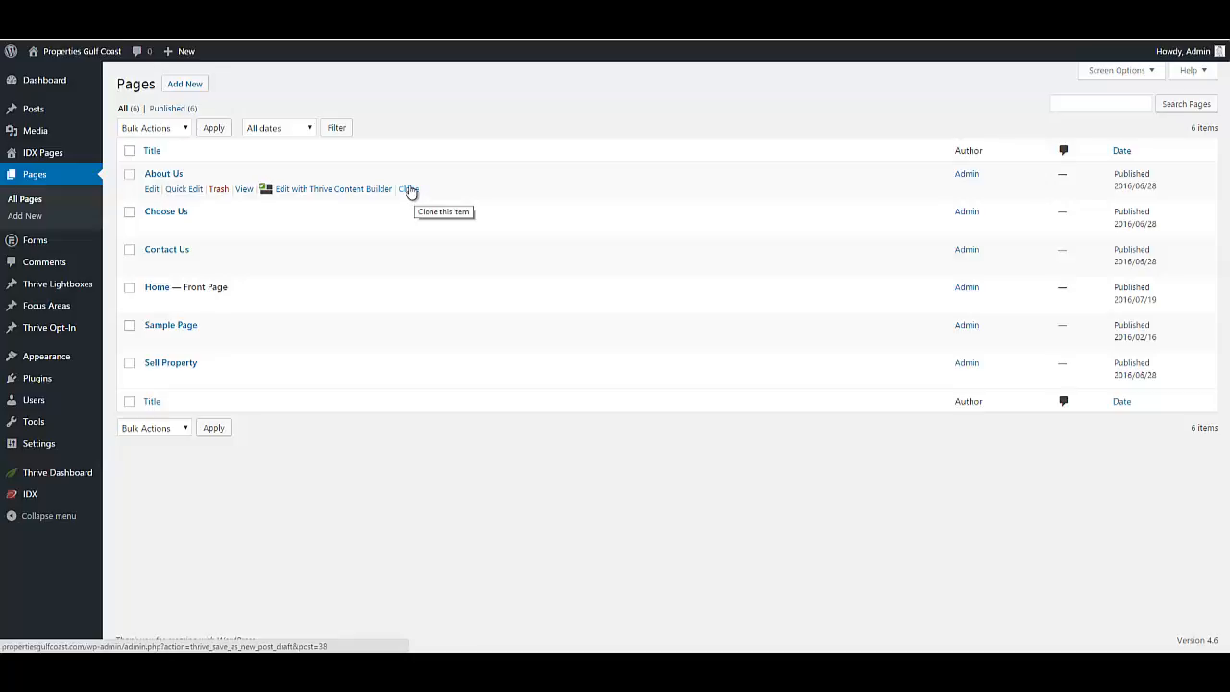
Add a new page with the title Disclaimer
{"action": "left_click", "coordinate": [185, 85]}
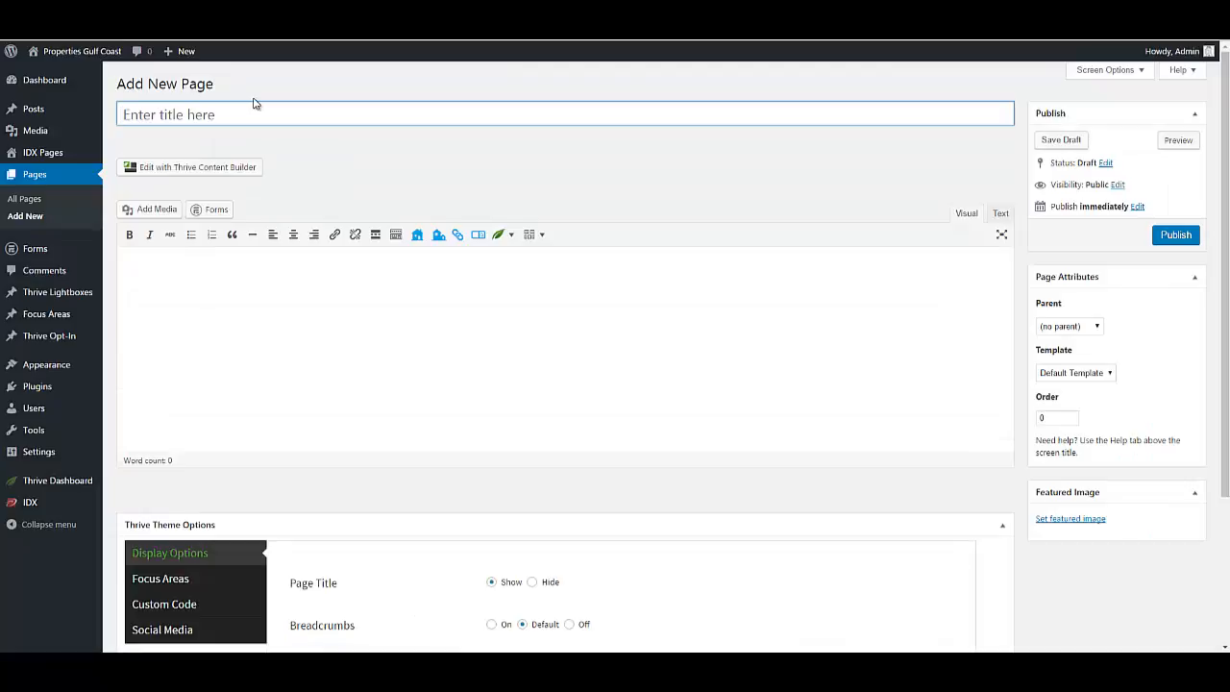
{"action": "type", "text": "Dislcaimer"}
{"action": "key", "text": "BackSpace"}
{"action": "key", "text": "BackSpace"}
{"action": "key", "text": "BackSpace"}
{"action": "key", "text": "BackSpace"}
{"action": "type", "text": "imer"}
{"action": "key", "text": "BackSpace"}
{"action": "key", "text": "BackSpace"}
{"action": "key", "text": "BackSpace"}
{"action": "key", "text": "BackSpace"}
{"action": "key", "text": "BackSpace"}
{"action": "key", "text": "BackSpace"}
{"action": "key", "text": "BackSpace"}
{"action": "key", "text": "BackSpace"}
{"action": "type", "text": "sclaimer"}
{"action": "key", "text": "Tab"}
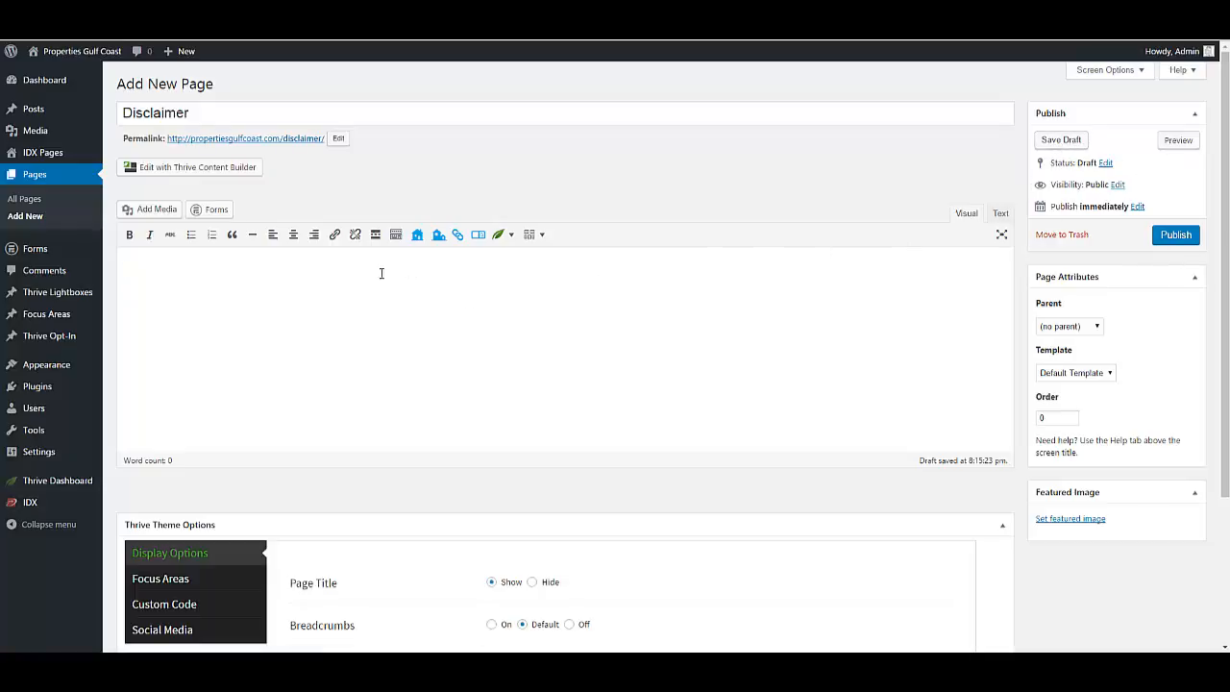
Show the additional formatting tools and insert the prepared paragraph beginning "In the last video, we went over the basic overview of Wordpress" into the page body
{"action": "left_click", "coordinate": [176, 269]}
{"action": "left_click", "coordinate": [395, 236]}
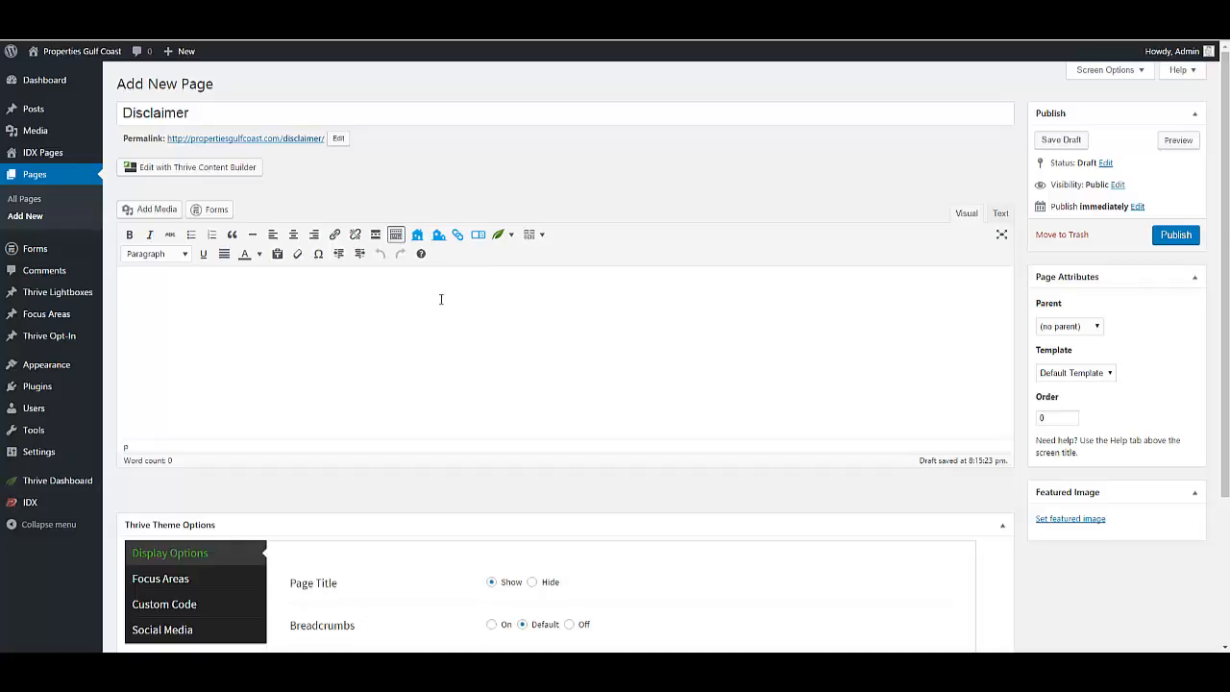
{"action": "type", "text": "In the last video, we went over the basic overview of Wordpress, the dashboard, and menu items. I forgot to go over settings so I am going to touch on that really quick and then we are going to go over how to create and edit pages, posts, and menus as well as adding photos, links, and style to your content."}
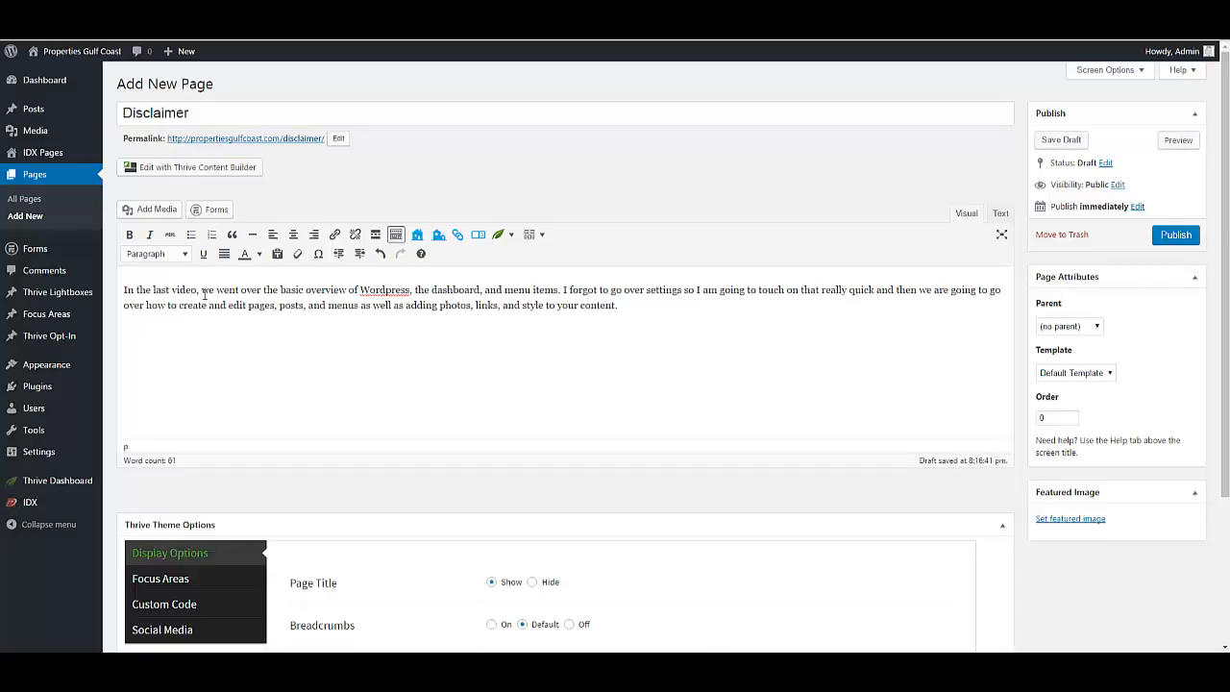
Make the words "In the last video" at the start of the paragraph bold
{"action": "left_click_drag", "start_coordinate": [124, 291], "coordinate": [198, 290]}
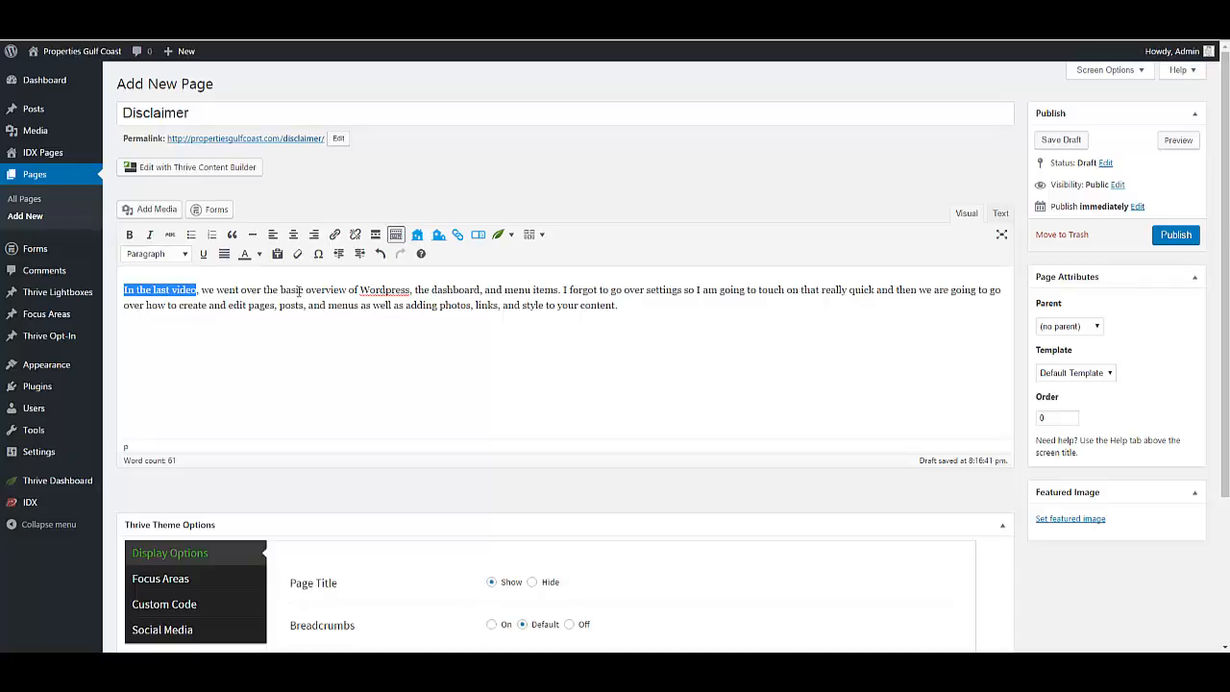
{"action": "key", "text": "ctrl+b"}
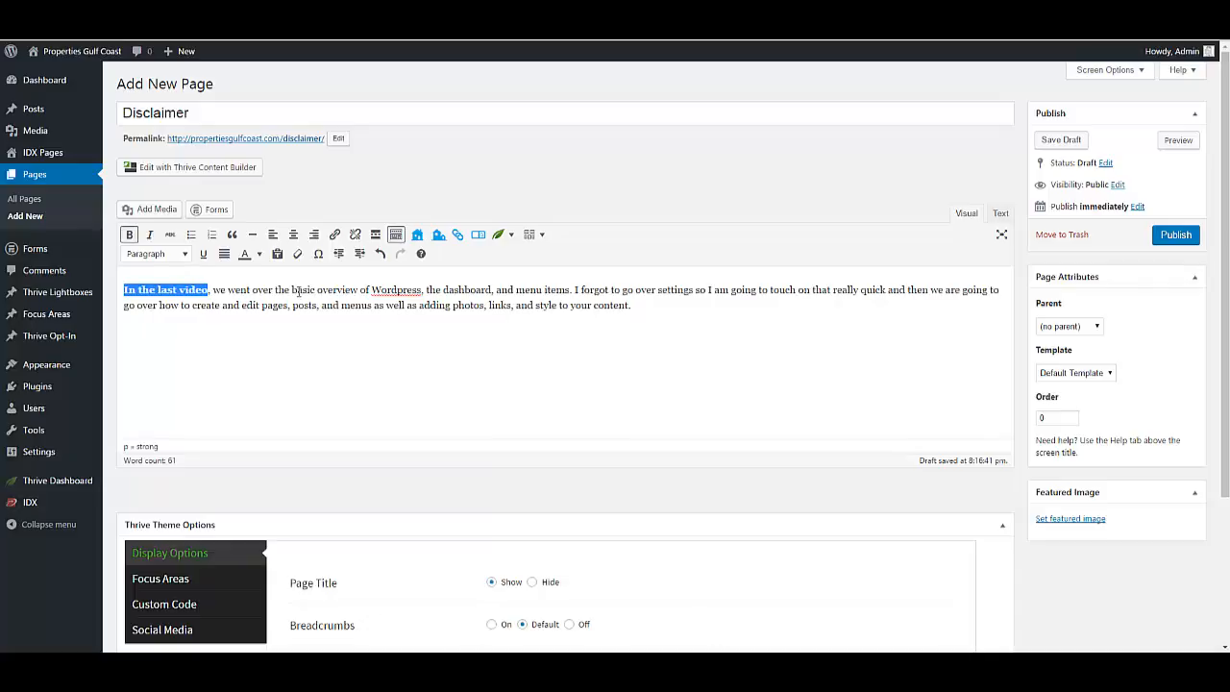
{"action": "left_click", "coordinate": [612, 173]}
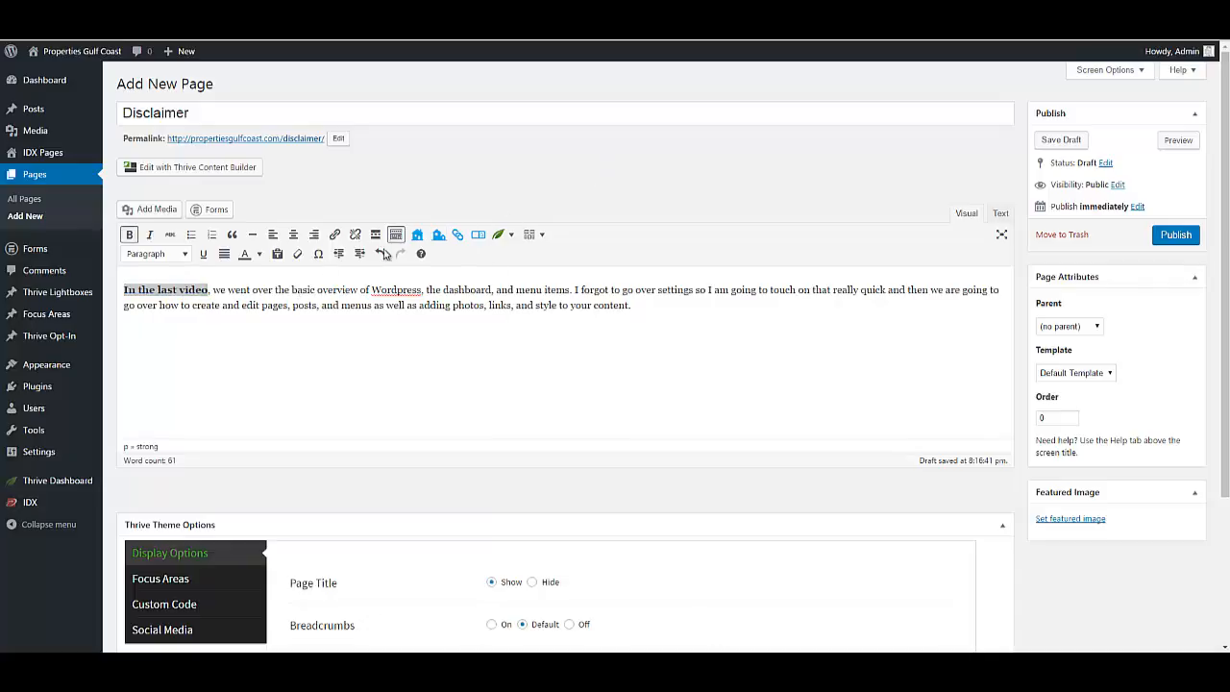
{"action": "left_click", "coordinate": [232, 300]}
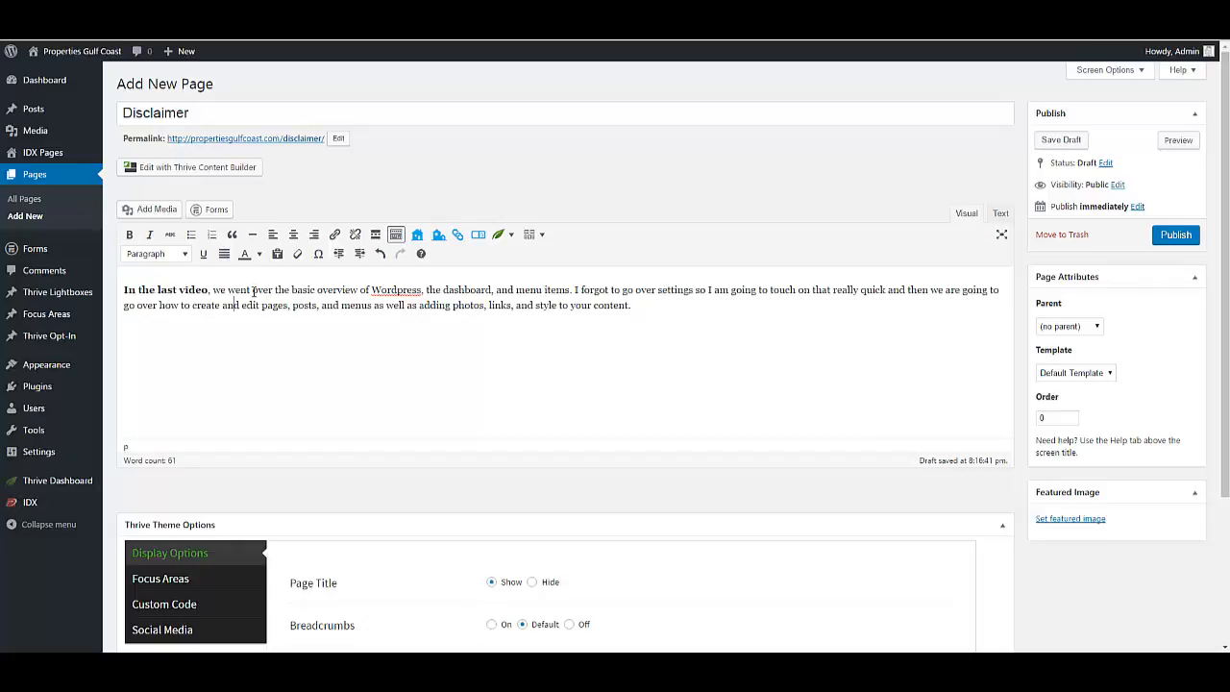
Italicize "over the basic" and underline the word "Wordpress" in the paragraph
{"action": "left_click_drag", "start_coordinate": [253, 290], "coordinate": [316, 293]}
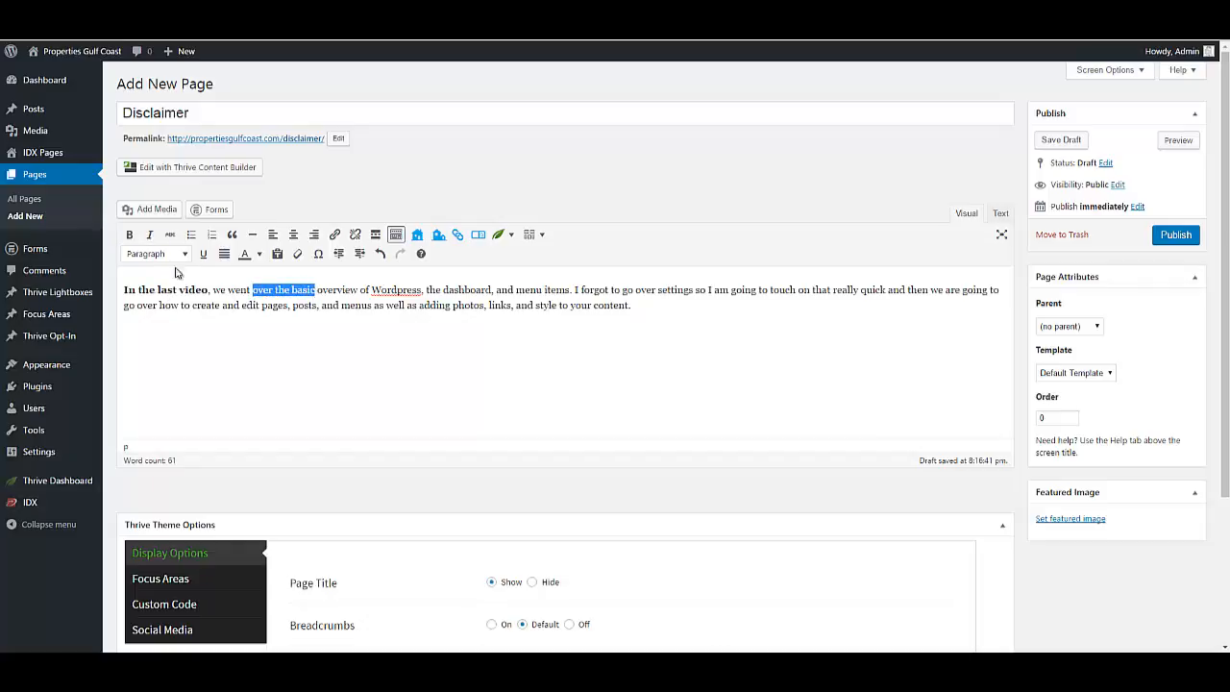
{"action": "left_click", "coordinate": [151, 238]}
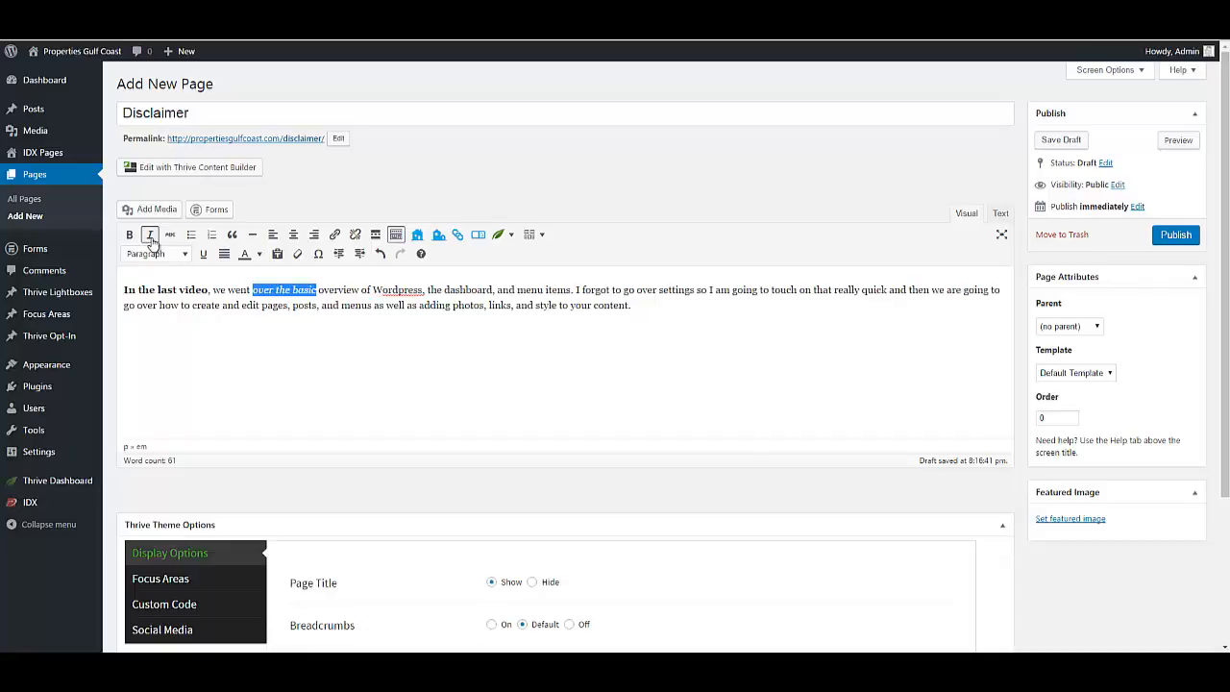
{"action": "left_click", "coordinate": [316, 323]}
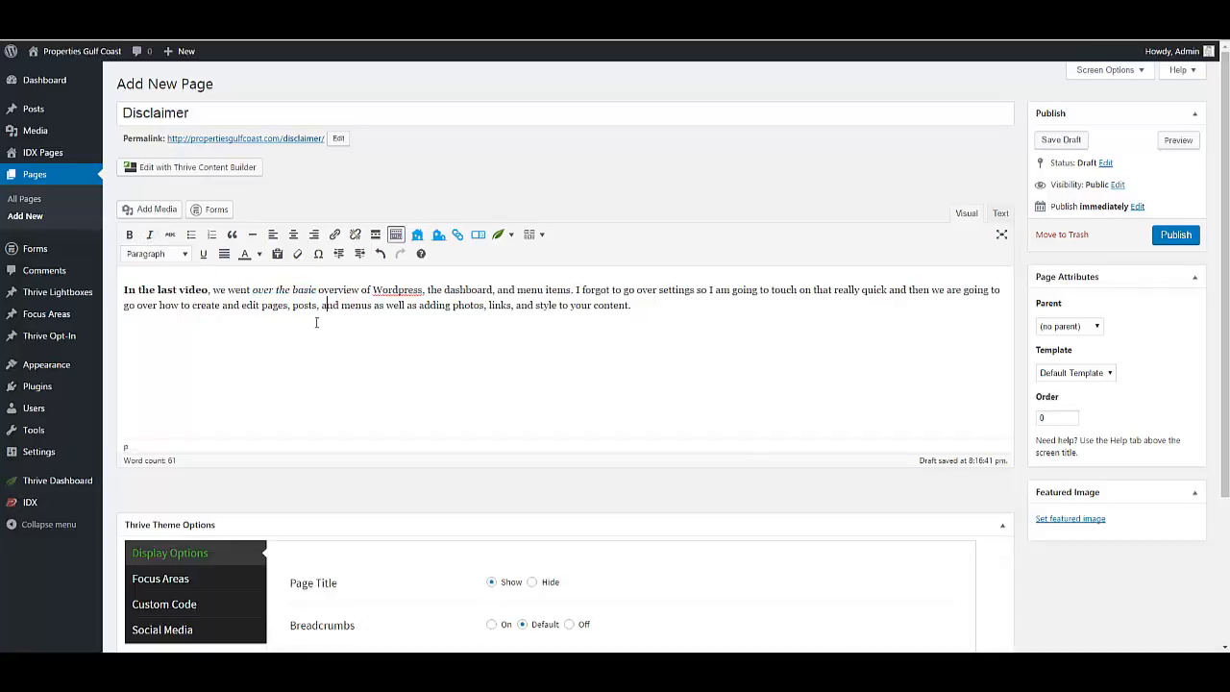
{"action": "double_click", "coordinate": [401, 289]}
{"action": "left_click", "coordinate": [204, 257]}
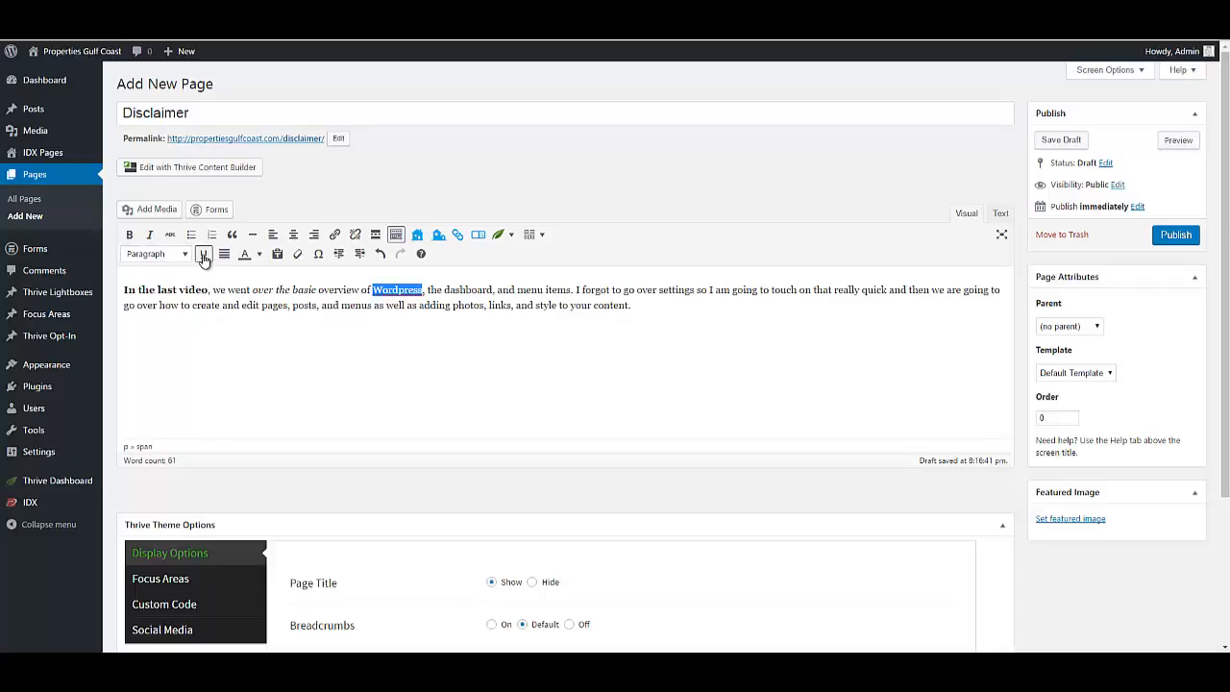
{"action": "left_click", "coordinate": [481, 312]}
Strike through the word "dashboard" and center the paragraph
{"action": "double_click", "coordinate": [469, 290]}
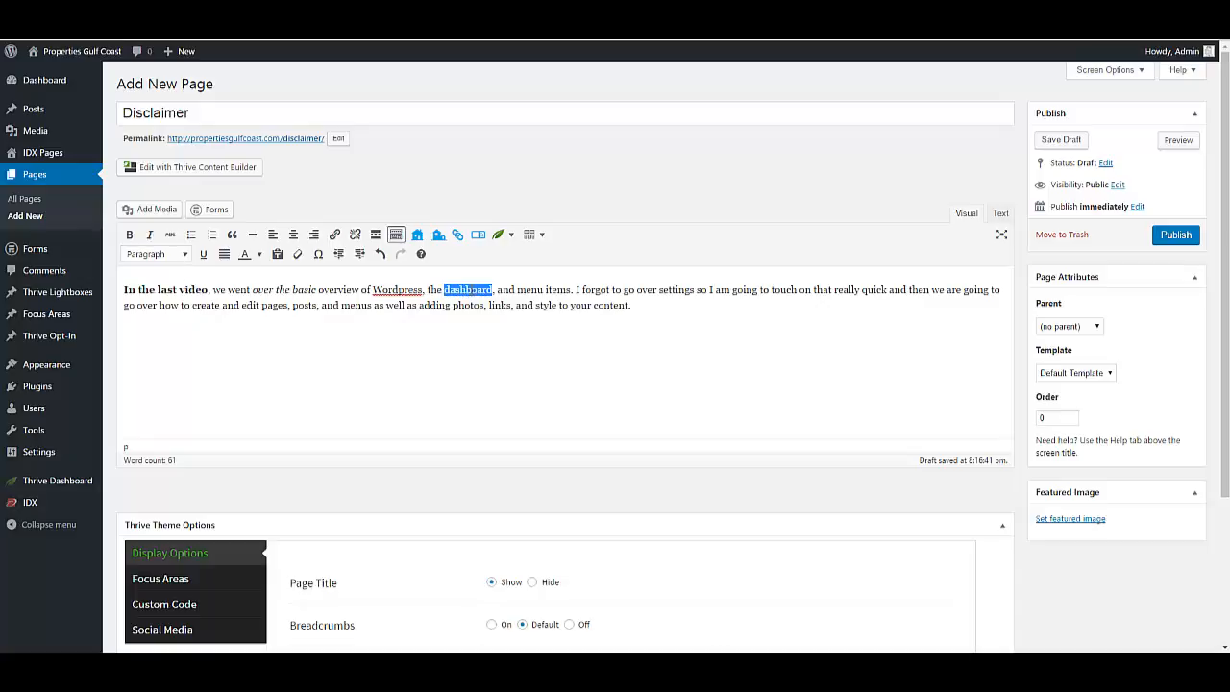
{"action": "left_click", "coordinate": [170, 234]}
{"action": "left_click", "coordinate": [651, 286]}
{"action": "left_click", "coordinate": [294, 235]}
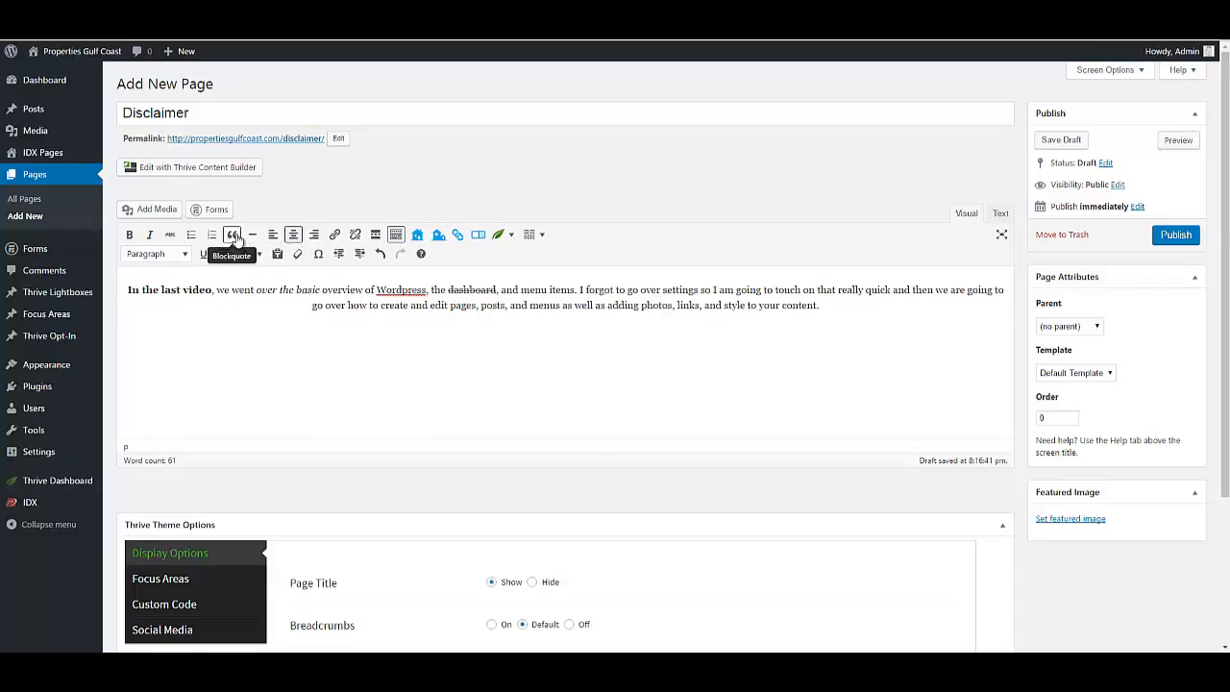
Add the line "this is a quote" below the paragraph as a blockquote and check the page's HTML source before returning to the visual view
{"action": "left_click", "coordinate": [848, 310]}
{"action": "key", "text": "Return"}
{"action": "type", "text": "this is a quo"}
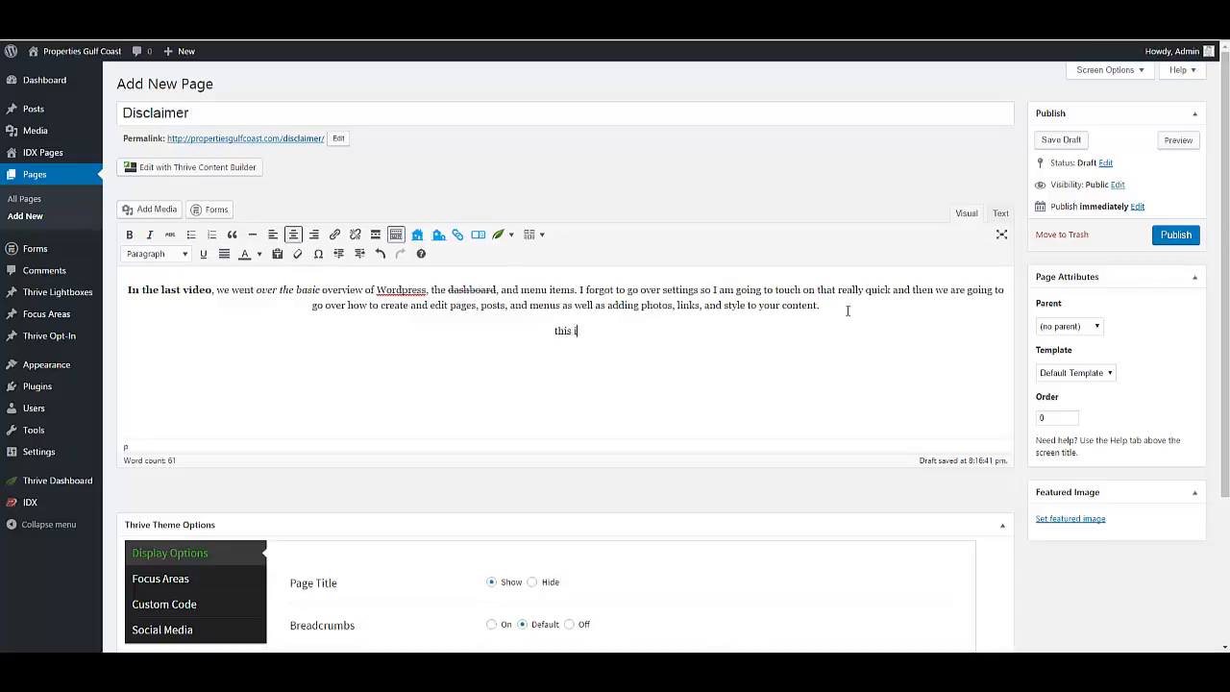
{"action": "type", "text": "te"}
{"action": "key", "text": "shift+Home"}
{"action": "left_click", "coordinate": [233, 236]}
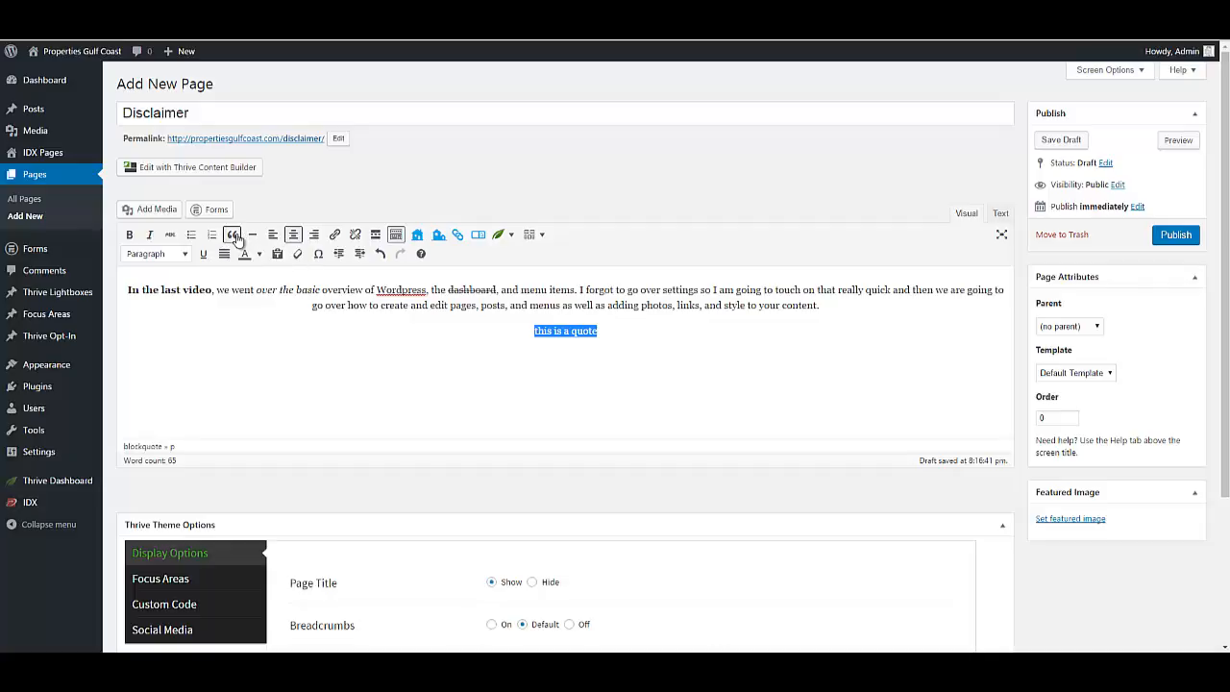
{"action": "left_click", "coordinate": [628, 327]}
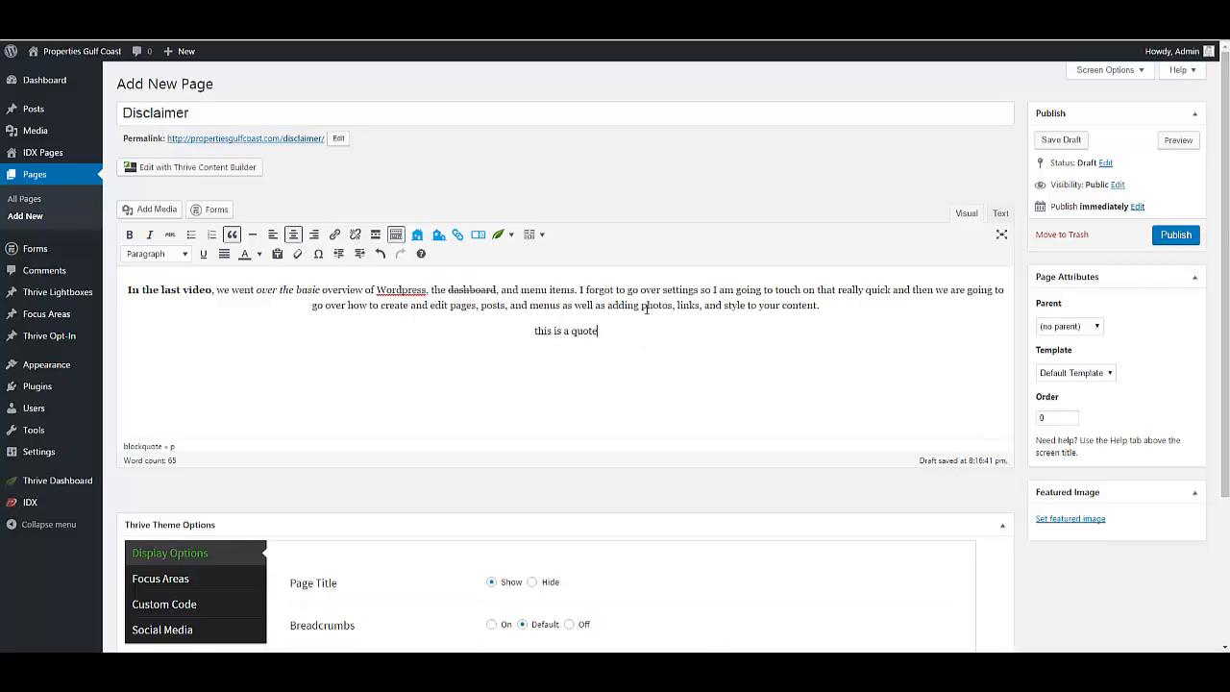
{"action": "left_click", "coordinate": [1000, 215]}
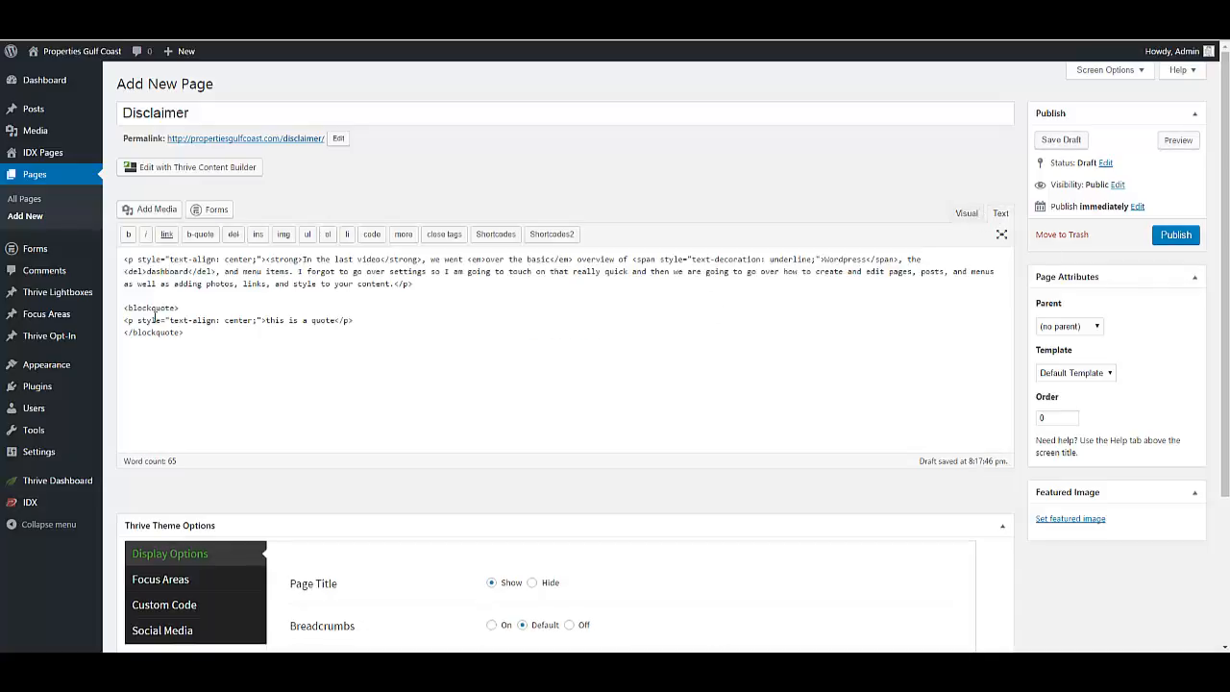
{"action": "left_click", "coordinate": [966, 213]}
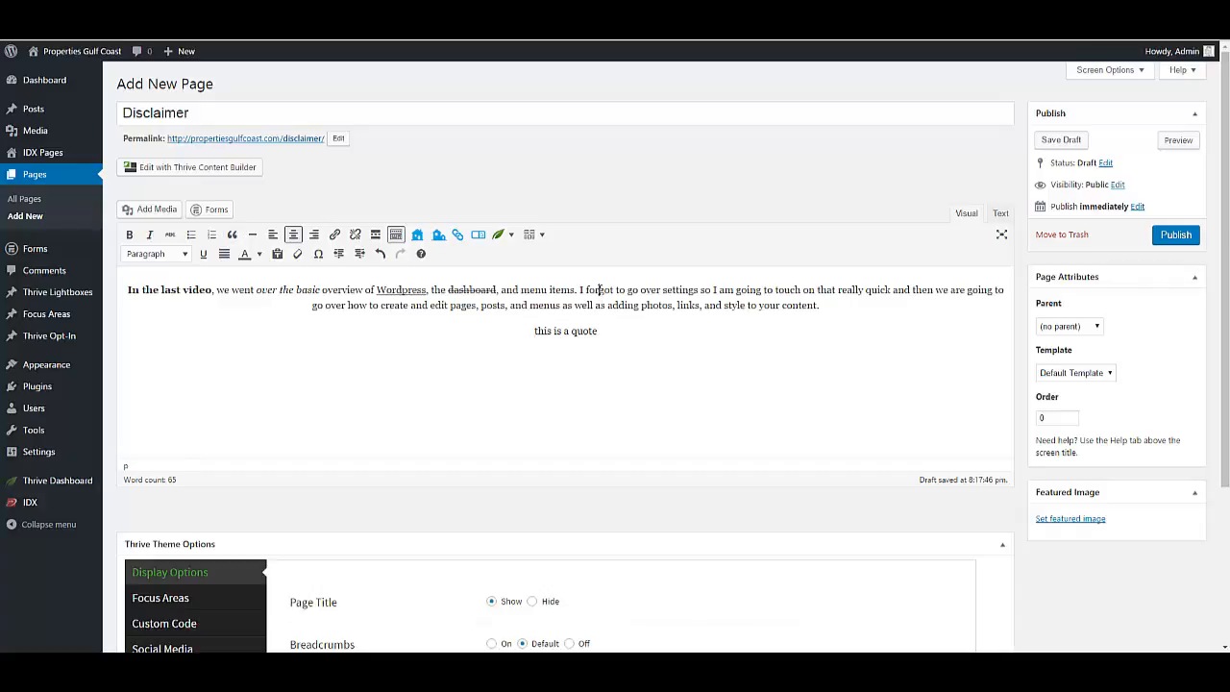
{"action": "double_click", "coordinate": [600, 289]}
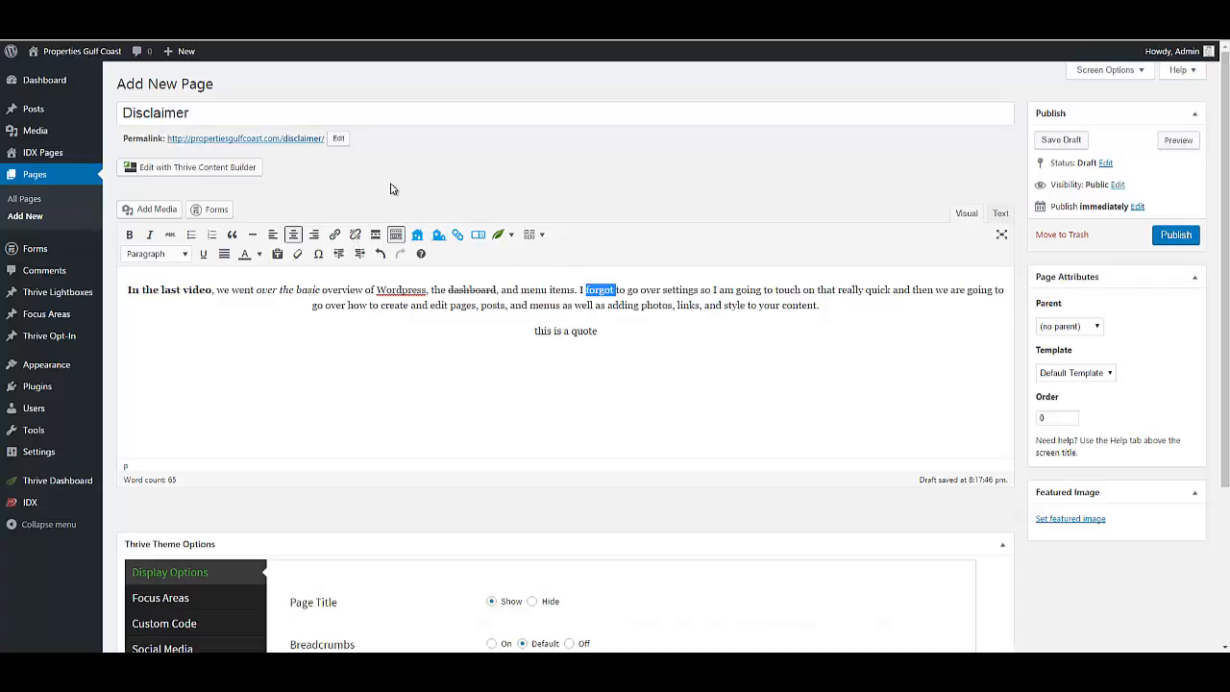
{"action": "left_click", "coordinate": [334, 239]}
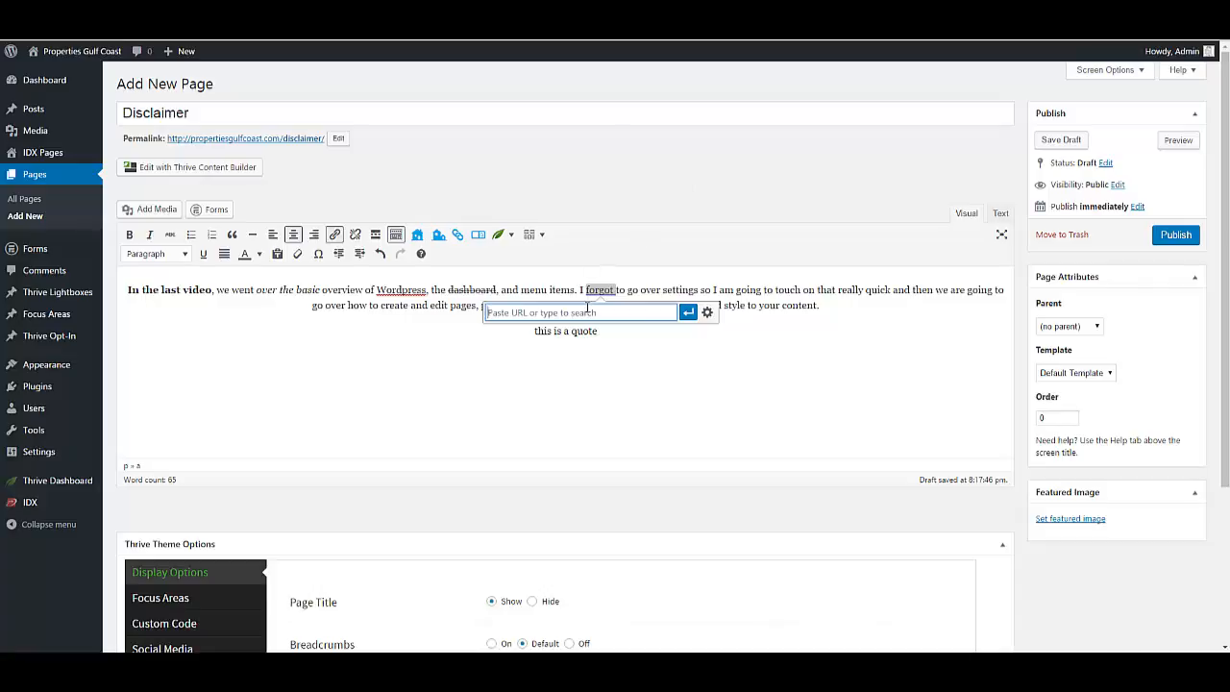
{"action": "type", "text": "http://beemz.com"}
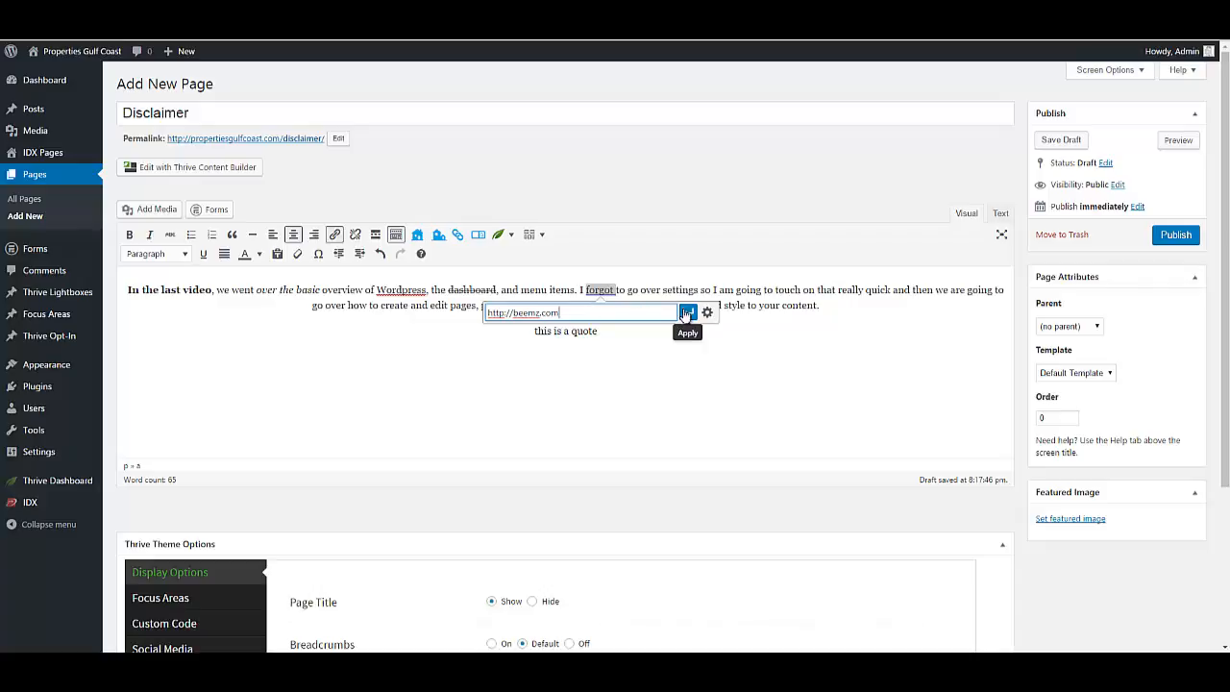
{"action": "left_click", "coordinate": [687, 314]}
{"action": "left_click", "coordinate": [616, 300]}
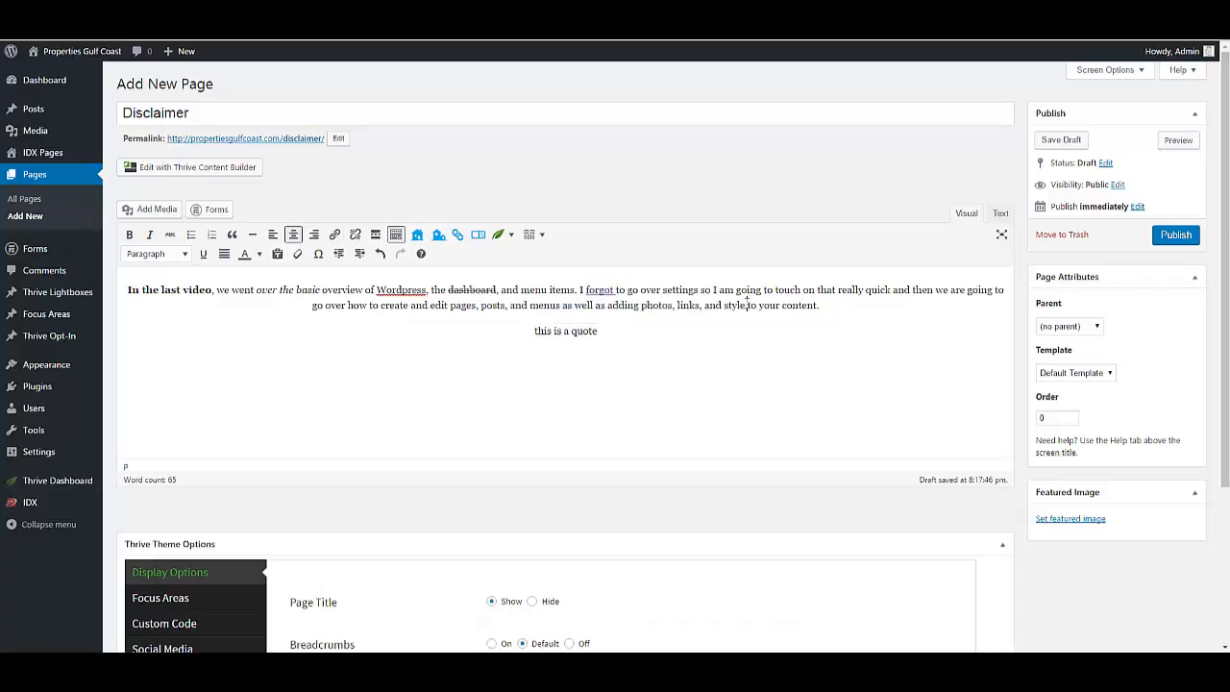
Remove the hyperlink from the word "forgot"
{"action": "left_click", "coordinate": [608, 289]}
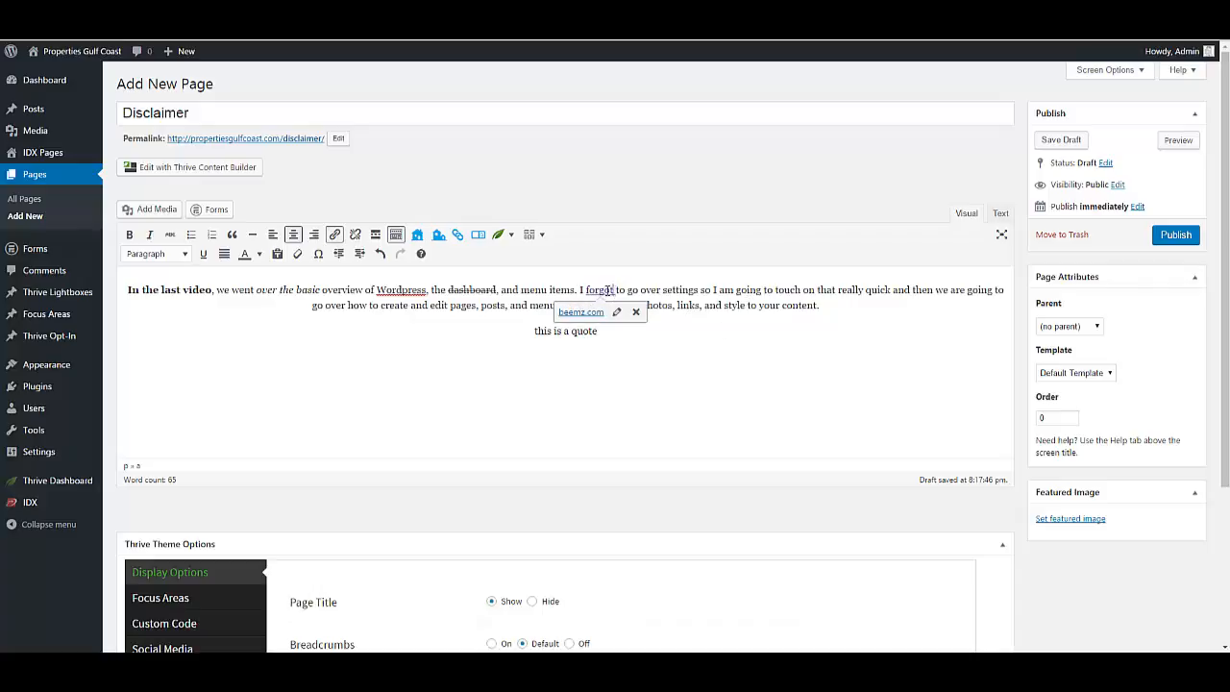
{"action": "double_click", "coordinate": [608, 290]}
{"action": "left_click", "coordinate": [355, 234]}
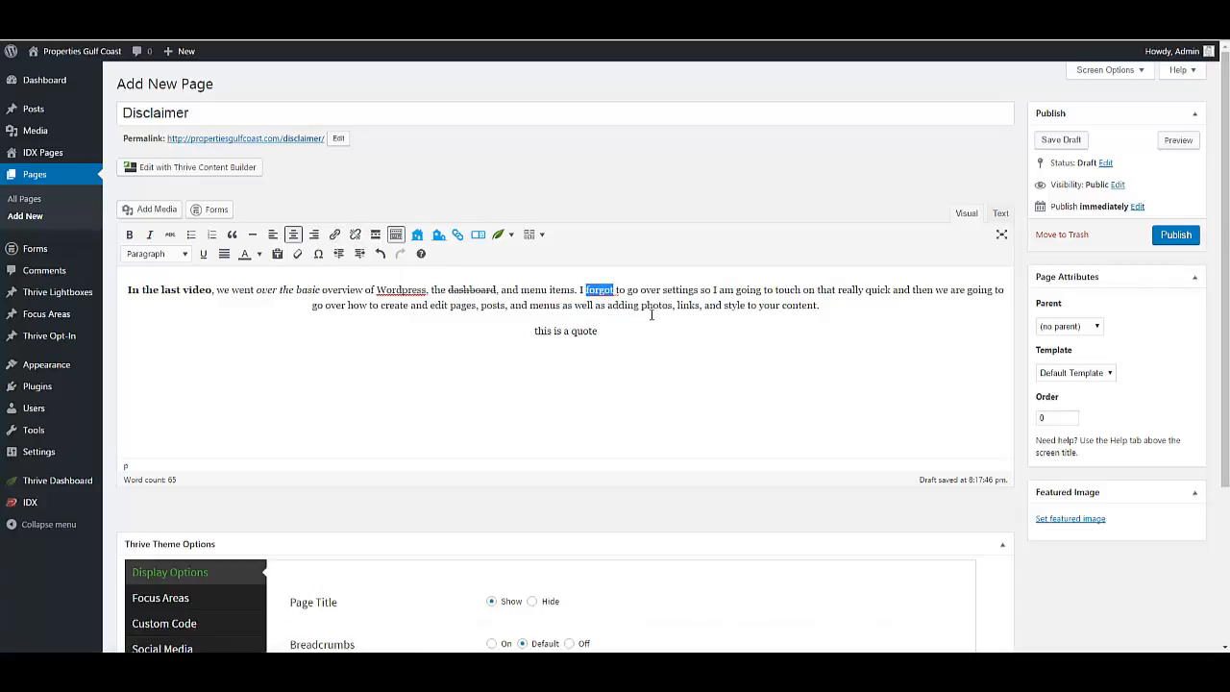
{"action": "left_click", "coordinate": [682, 306]}
Insert a bulleted list item reading "this is a list" between the paragraph and the quote
{"action": "left_click", "coordinate": [828, 305]}
{"action": "key", "text": "Return"}
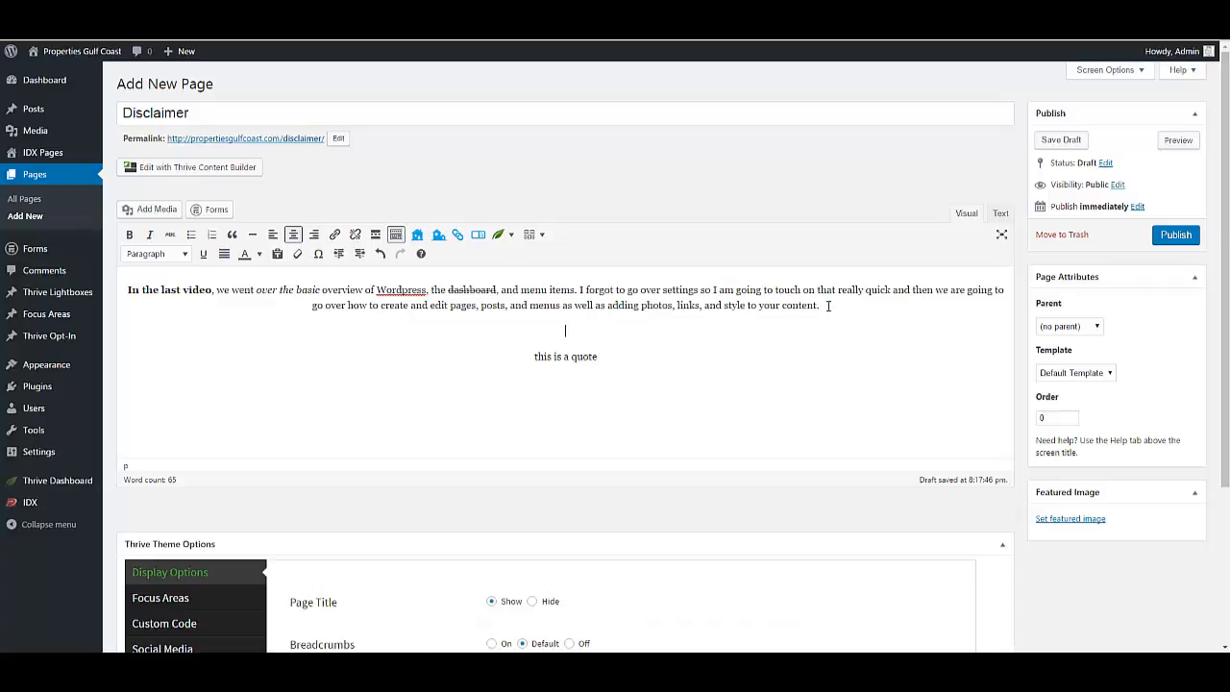
{"action": "type", "text": "this"}
{"action": "key", "text": "BackSpace"}
{"action": "key", "text": "BackSpace"}
{"action": "key", "text": "BackSpace"}
{"action": "key", "text": "BackSpace"}
{"action": "left_click", "coordinate": [192, 236]}
{"action": "type", "text": "this is a list"}
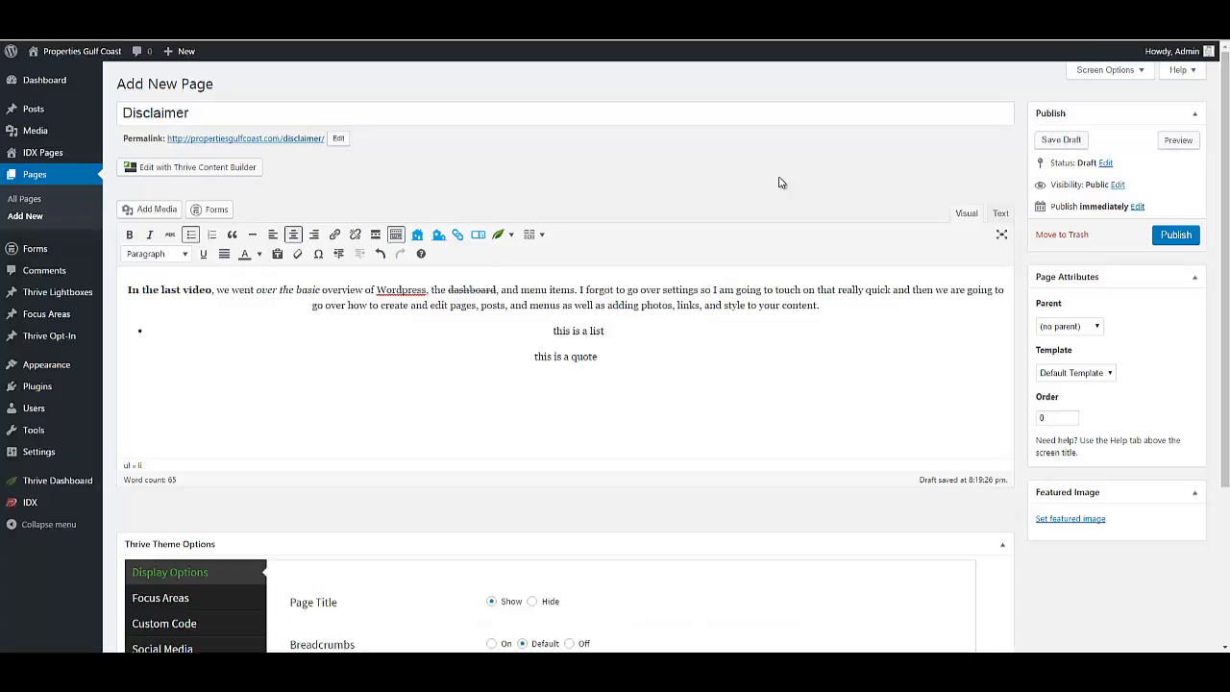
Left-align the bulleted list, add the items "two" and "three" to it, and end the list with a normal paragraph
{"action": "left_click", "coordinate": [273, 236]}
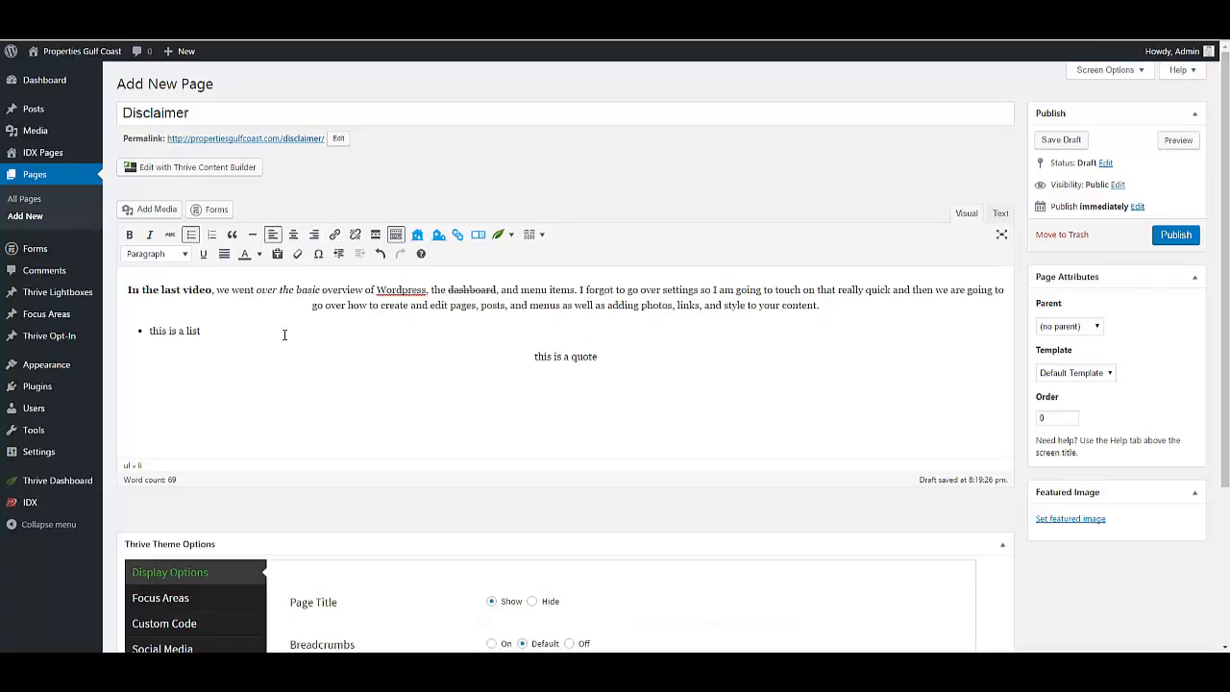
{"action": "key", "text": "Return"}
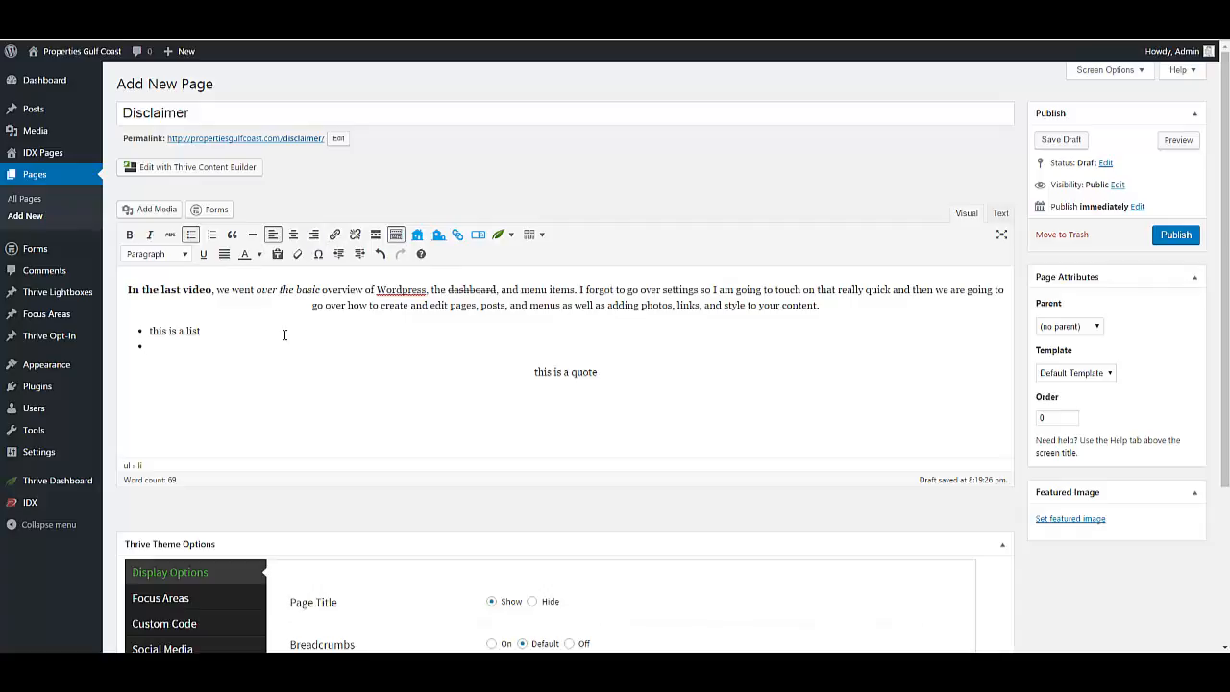
{"action": "type", "text": "two"}
{"action": "key", "text": "Return"}
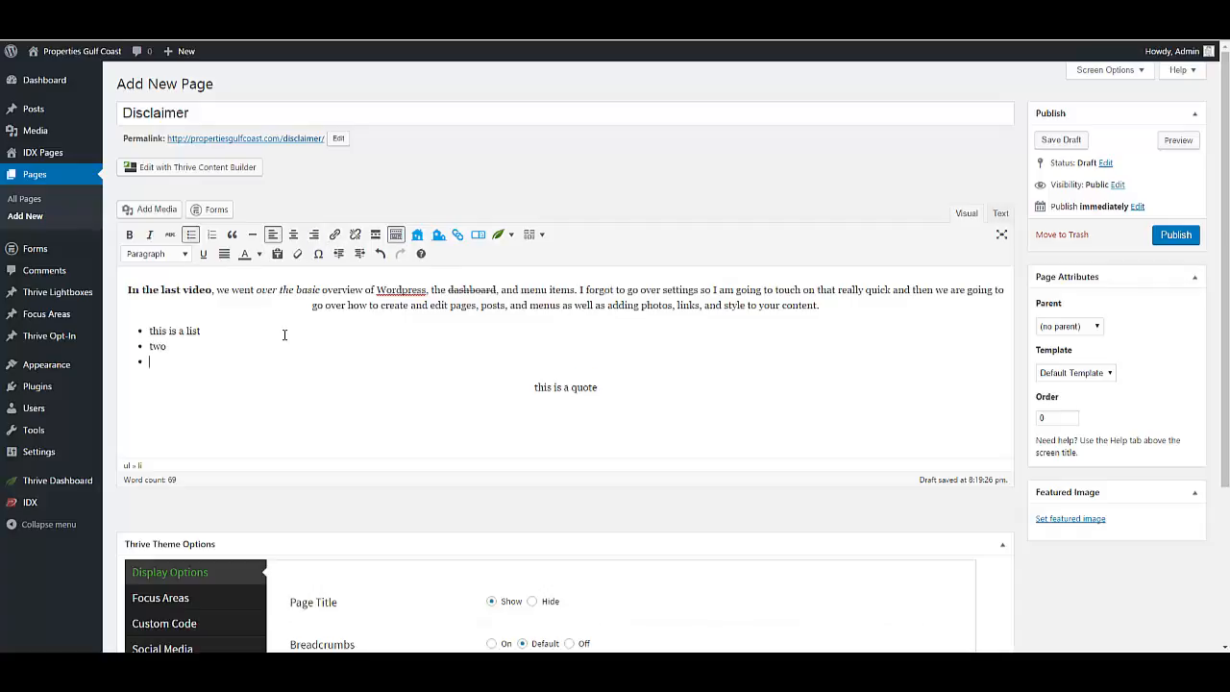
{"action": "type", "text": "three"}
{"action": "left_click", "coordinate": [191, 235]}
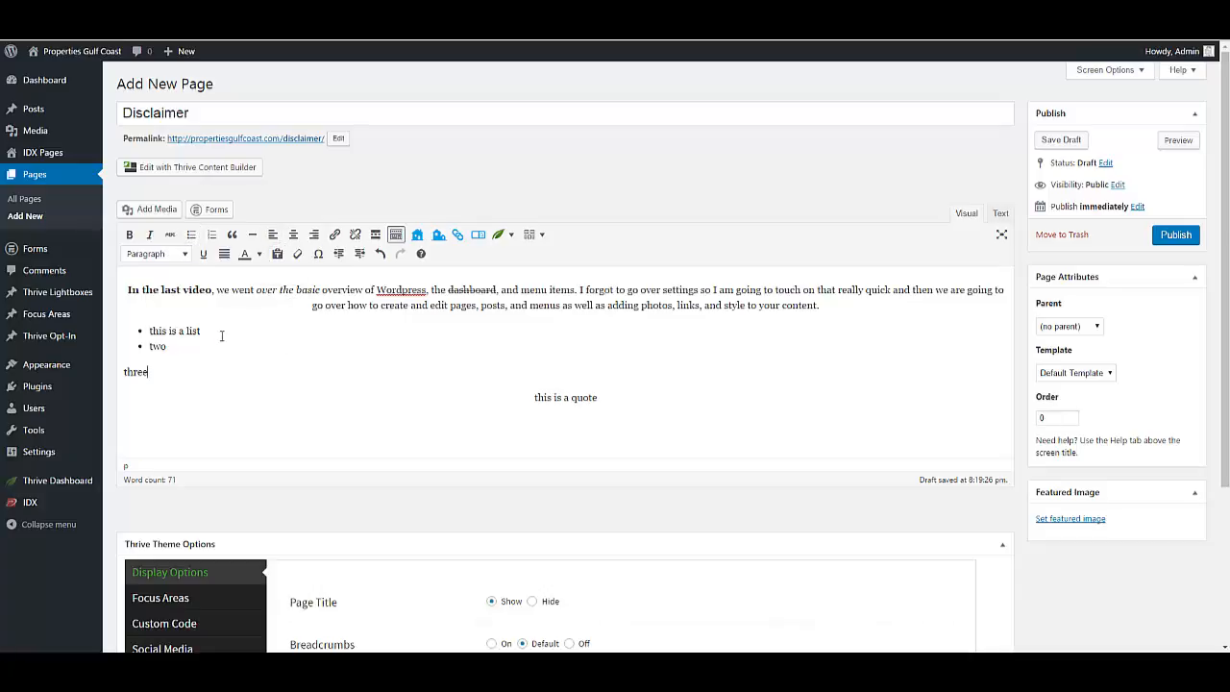
{"action": "key", "text": "ctrl+z"}
{"action": "type", "text": "three"}
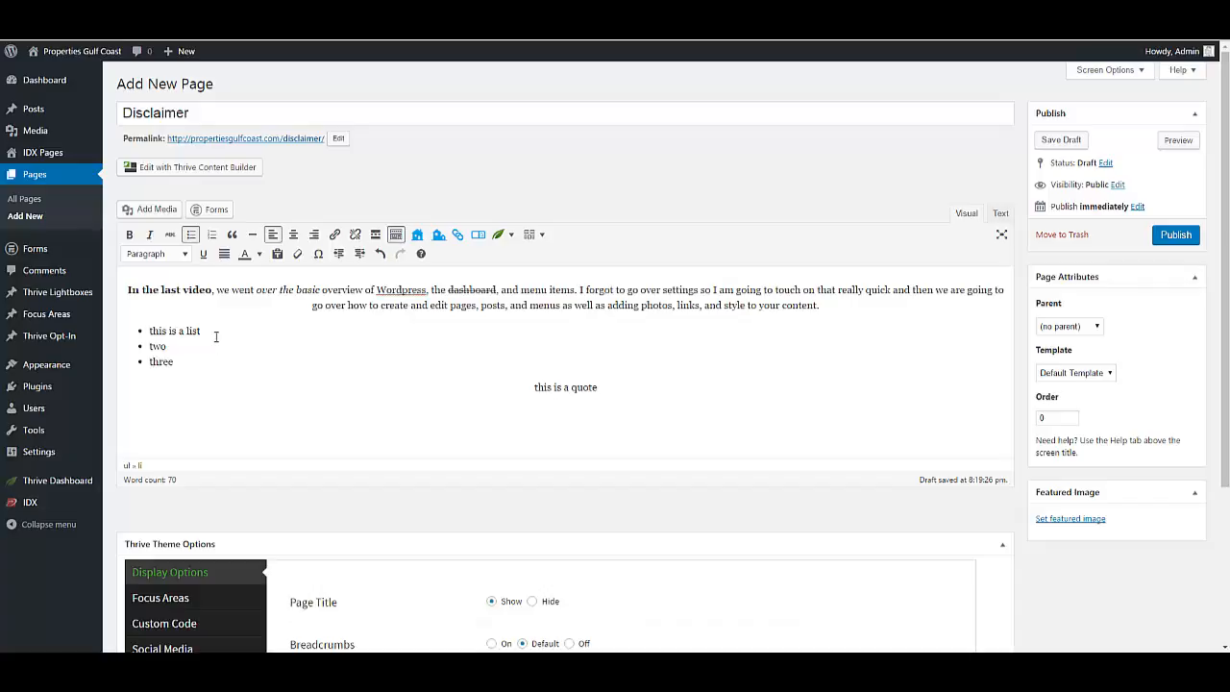
{"action": "key", "text": "Return"}
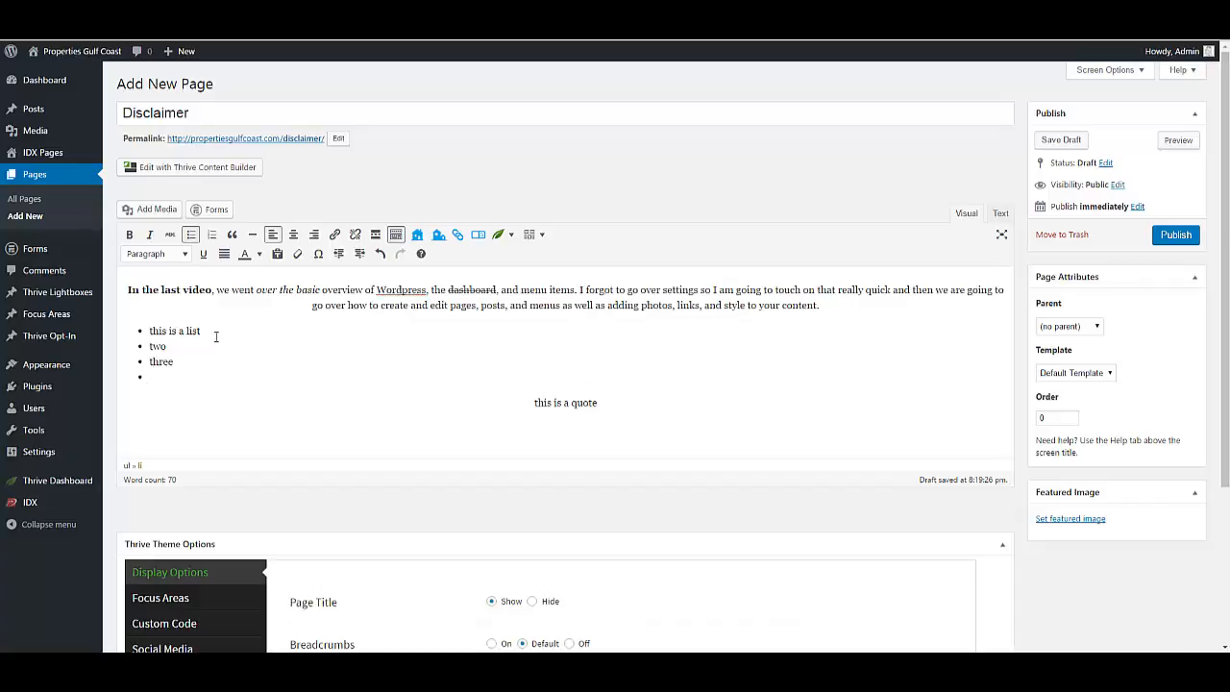
{"action": "left_click", "coordinate": [190, 237]}
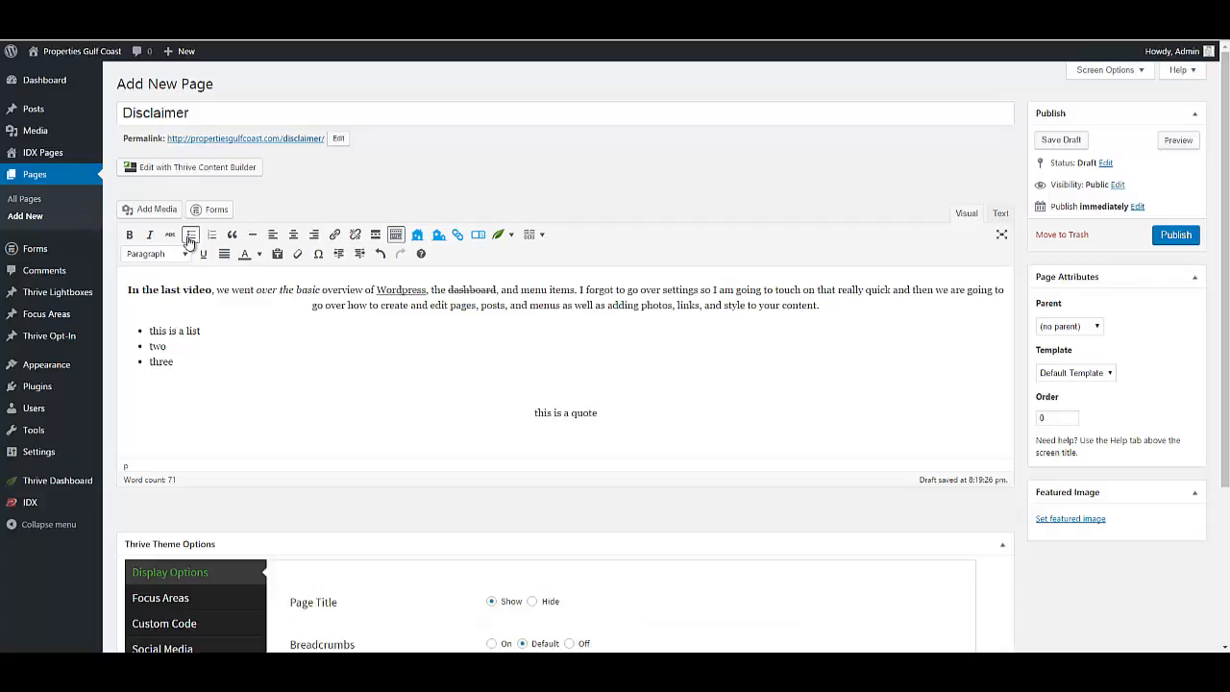
Add a numbered list with the items "one", "two" and "three" below the bulleted list, and end it with a normal paragraph
{"action": "left_click", "coordinate": [211, 235]}
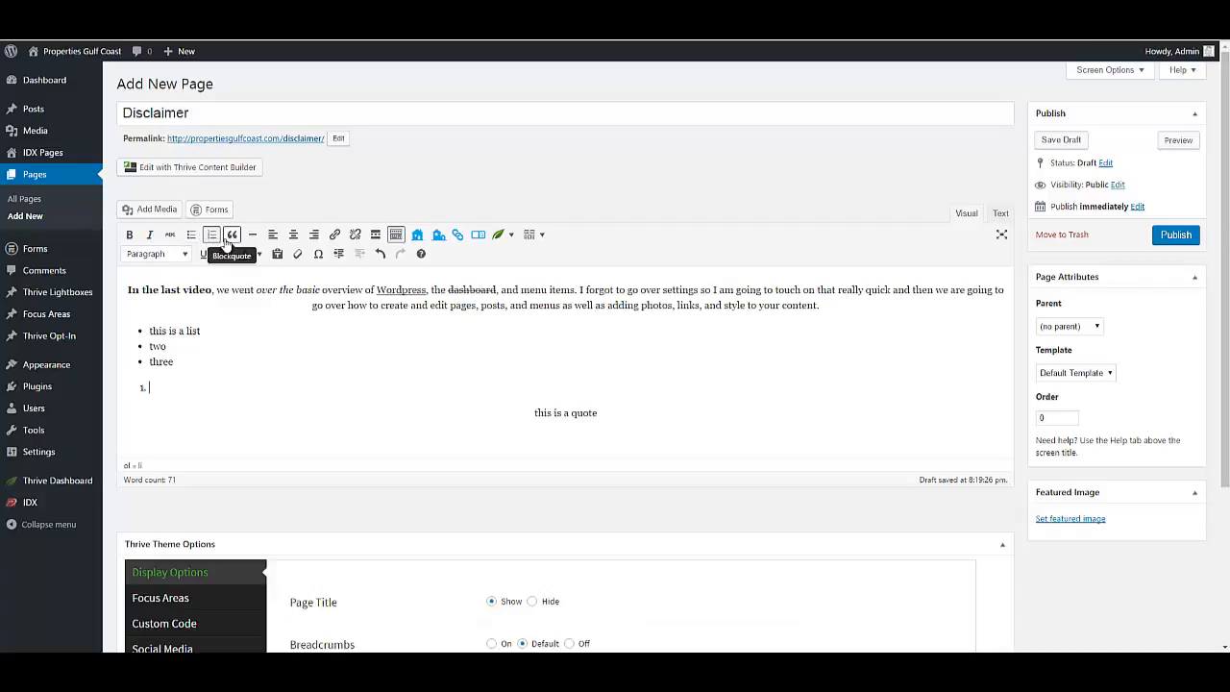
{"action": "type", "text": "one"}
{"action": "key", "text": "Return"}
{"action": "type", "text": "two"}
{"action": "key", "text": "Return"}
{"action": "type", "text": "three"}
{"action": "key", "text": "Return"}
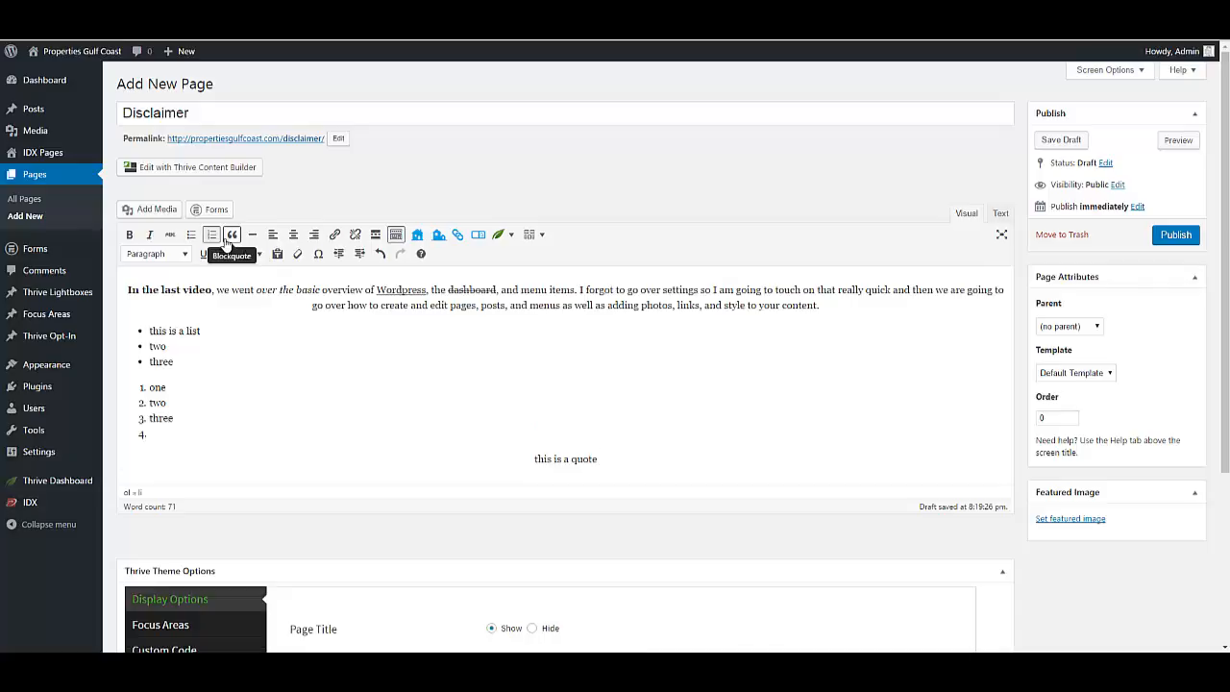
{"action": "left_click", "coordinate": [211, 235]}
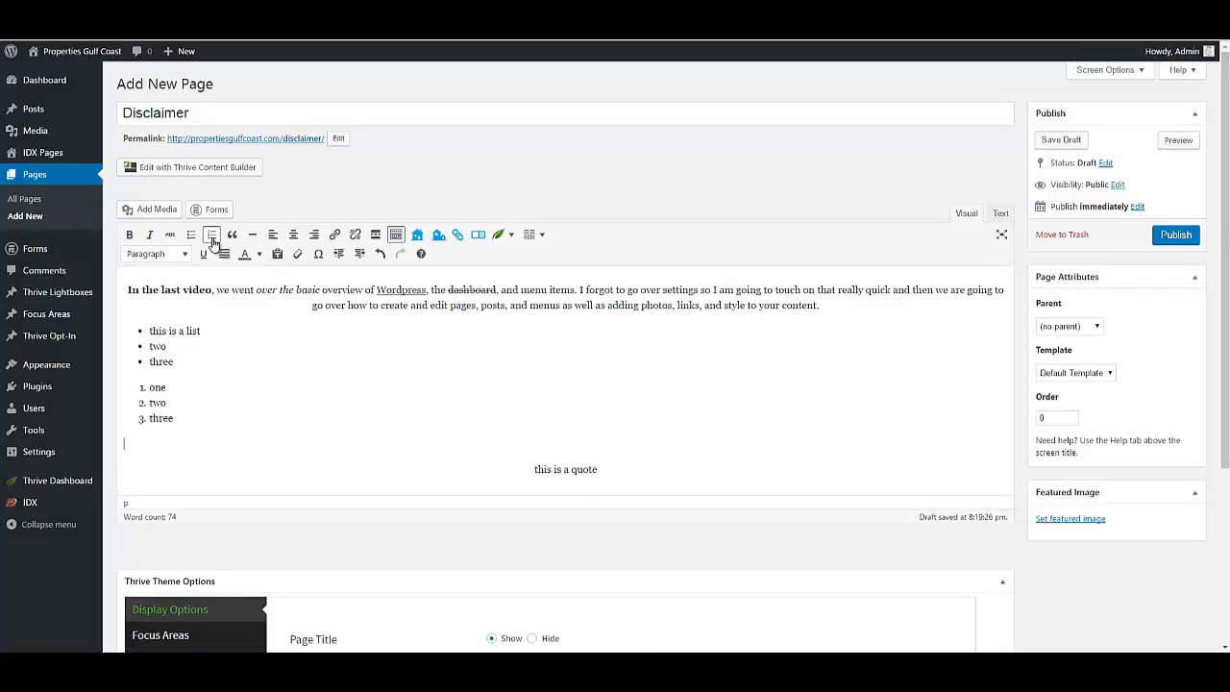
Look over the special characters available for insertion and close the selection without inserting one
{"action": "left_click", "coordinate": [319, 255]}
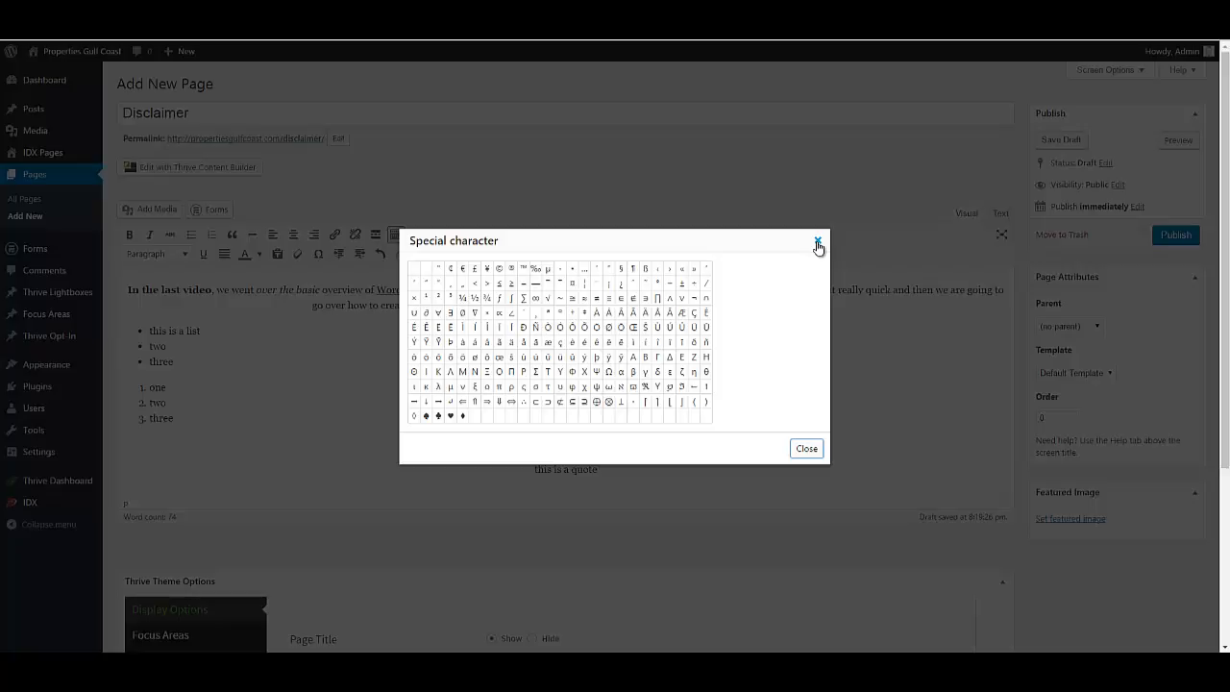
{"action": "left_click", "coordinate": [817, 242]}
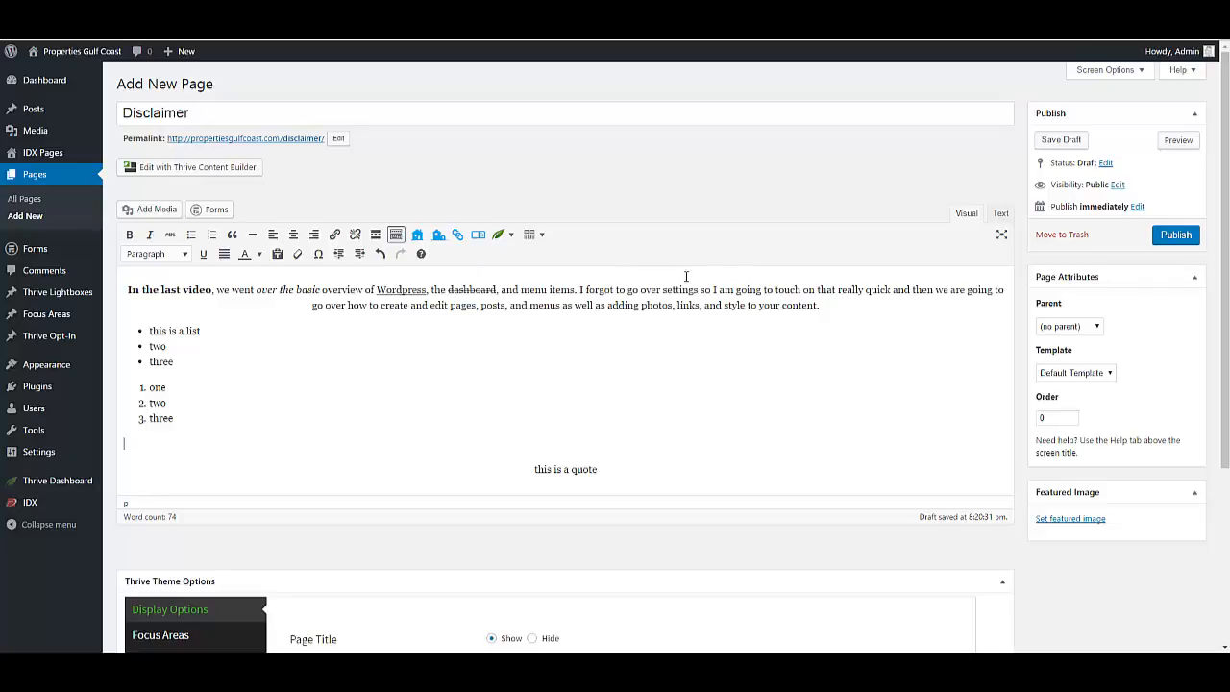
Insert a Read More tag after the word "overview" in the first paragraph and highlight the excerpt above it
{"action": "left_click", "coordinate": [366, 289]}
{"action": "left_click", "coordinate": [375, 235]}
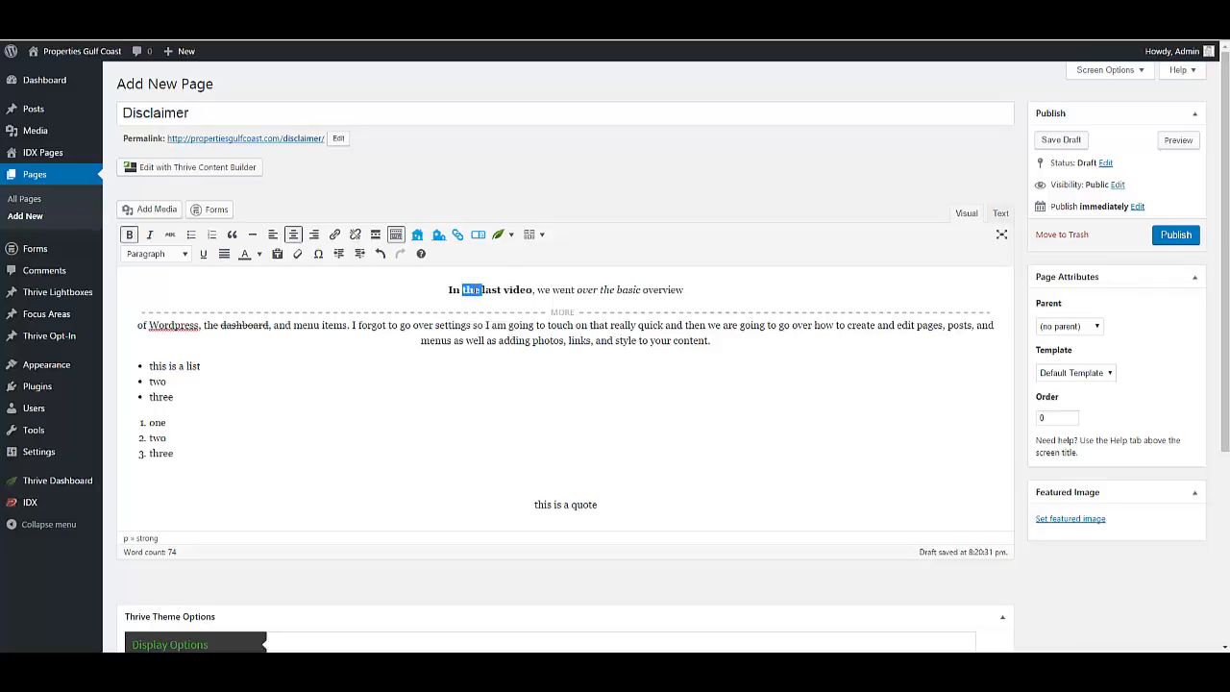
{"action": "triple_click", "coordinate": [474, 289]}
{"action": "left_click", "coordinate": [617, 290]}
{"action": "left_click_drag", "start_coordinate": [697, 285], "coordinate": [428, 294]}
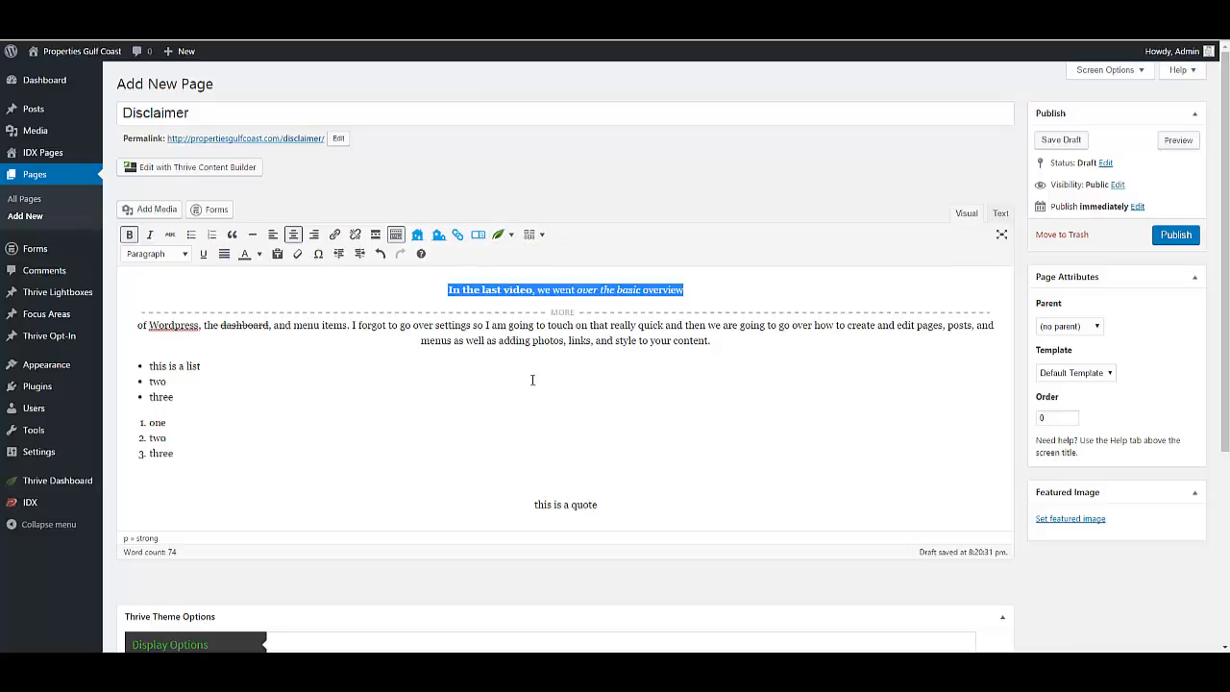
{"action": "left_click", "coordinate": [557, 460]}
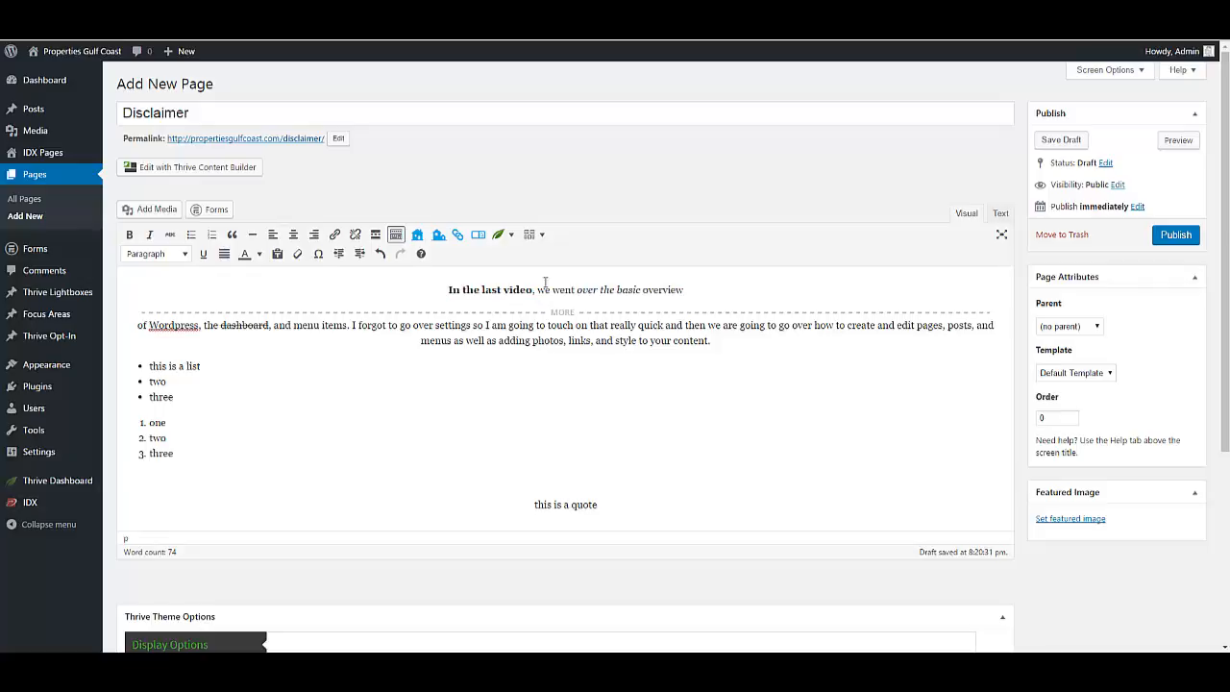
Examine the column layouts and the Thrive content elements that can be inserted into the page
{"action": "left_click", "coordinate": [544, 238]}
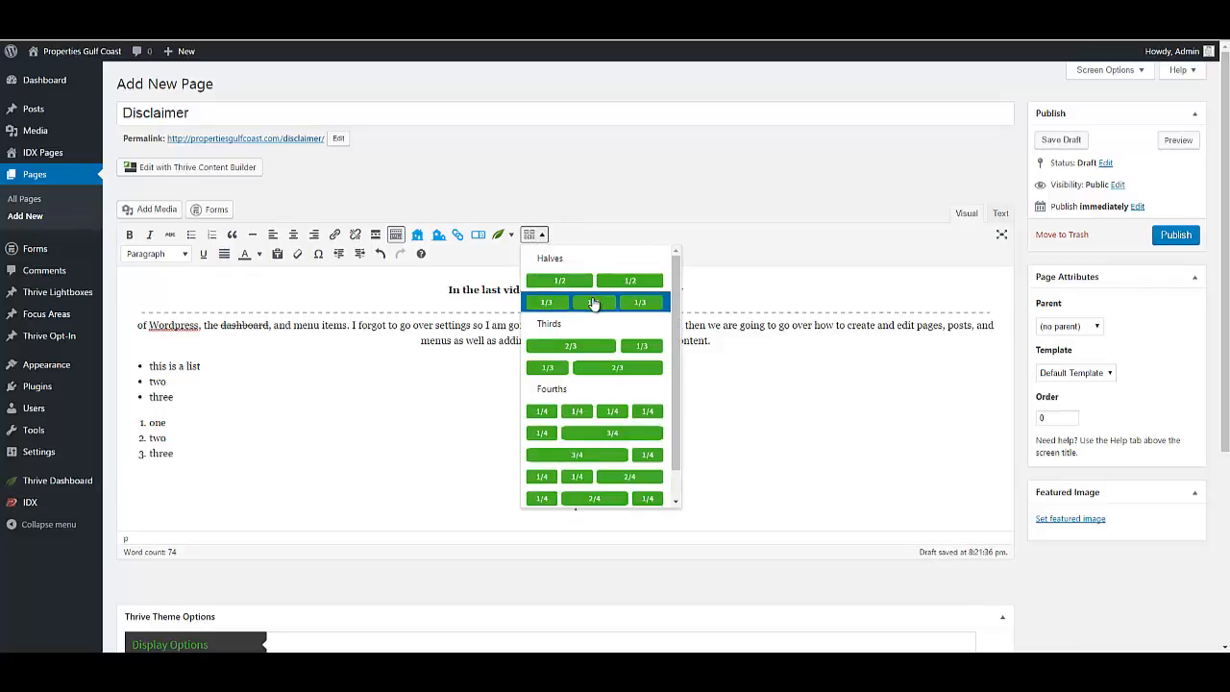
{"action": "scroll", "coordinate": [595, 311], "scroll_direction": "down", "scroll_amount": 3}
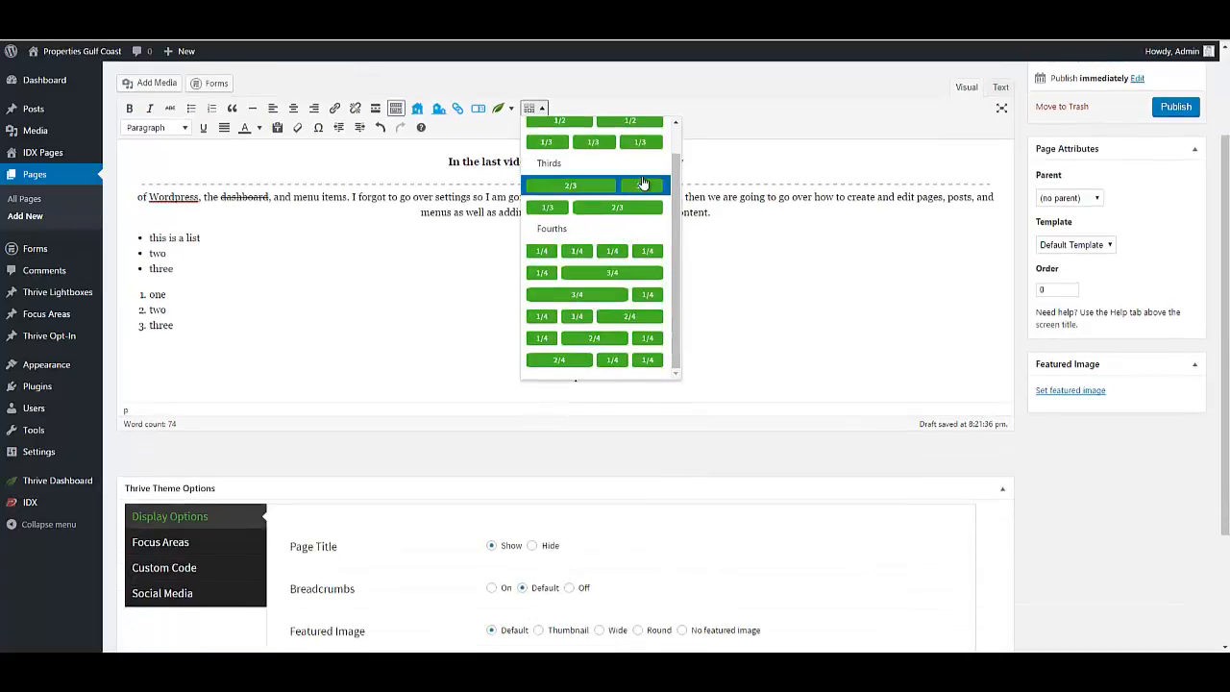
{"action": "scroll", "coordinate": [776, 222], "scroll_direction": "up", "scroll_amount": 2}
{"action": "scroll", "coordinate": [776, 222], "scroll_direction": "up", "scroll_amount": 1}
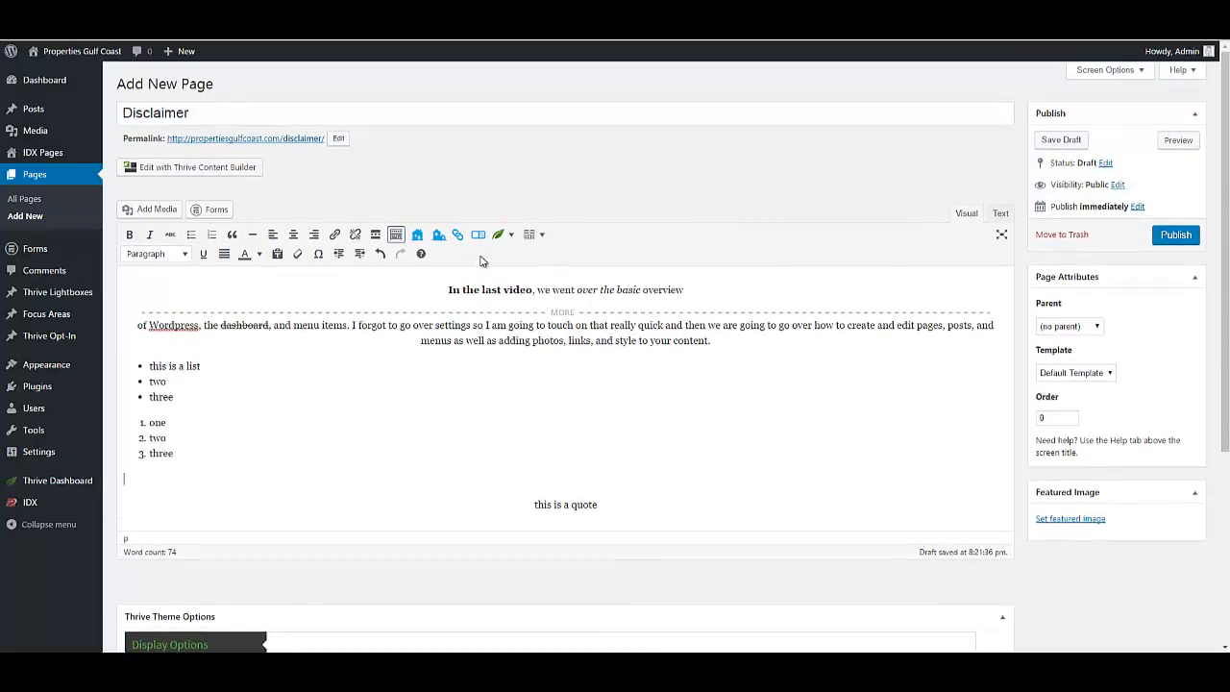
{"action": "left_click", "coordinate": [503, 235]}
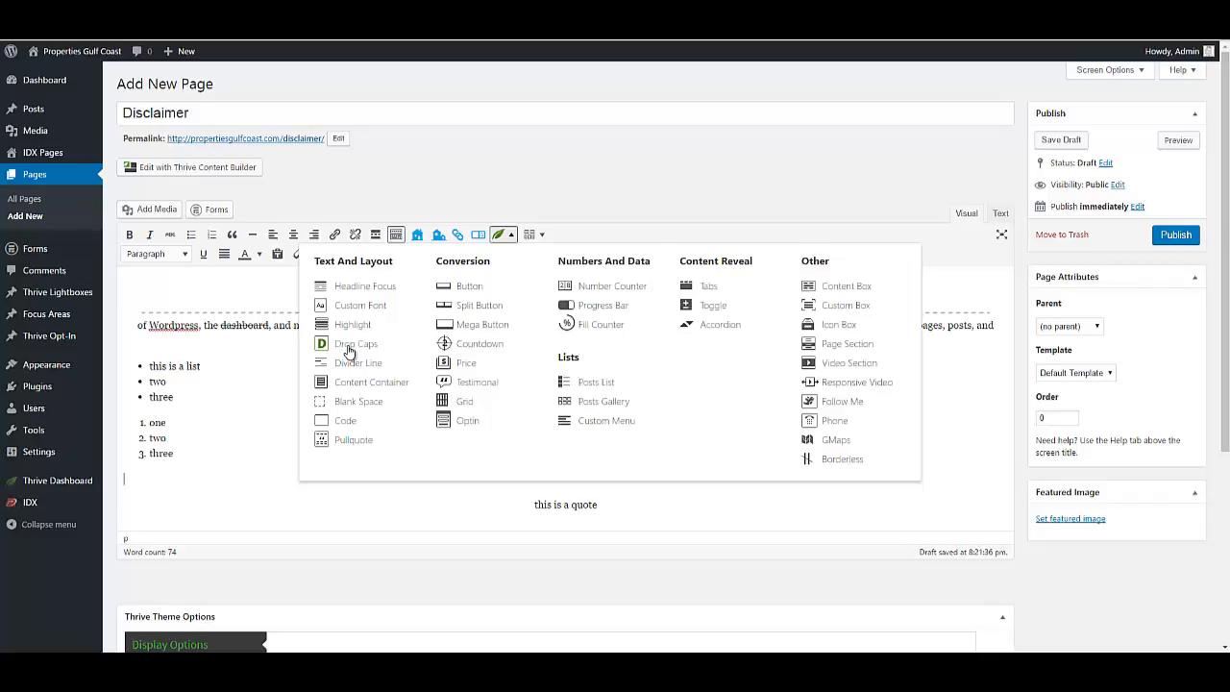
{"action": "left_click", "coordinate": [706, 203]}
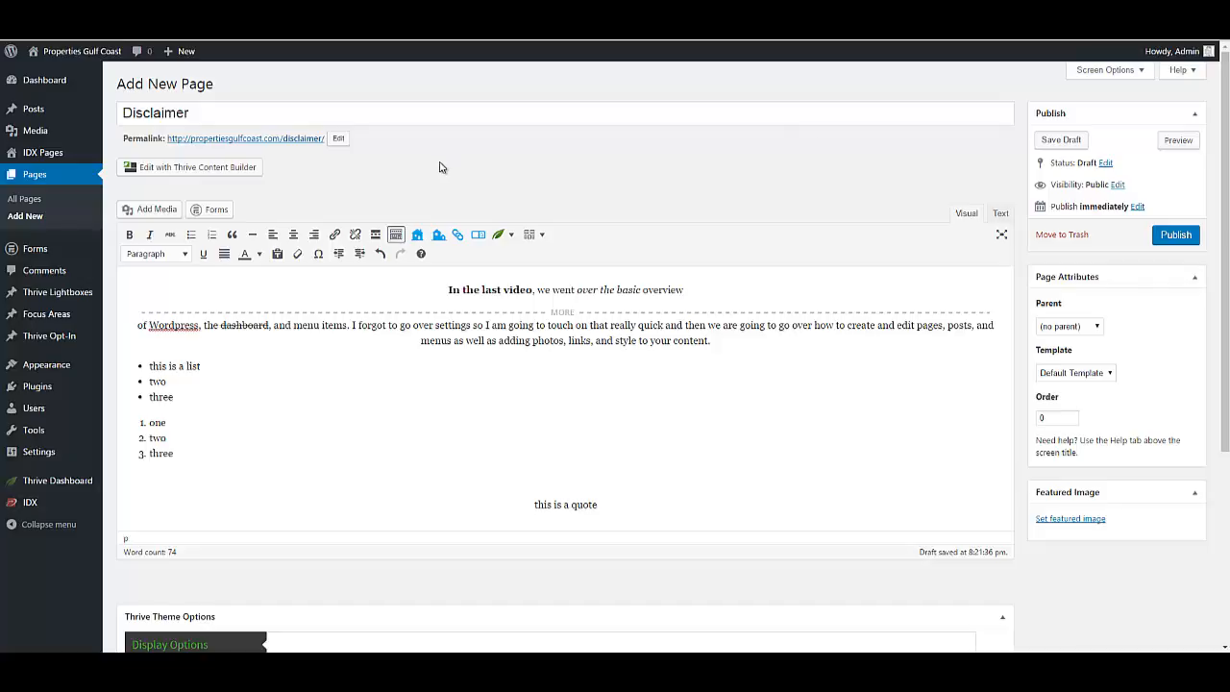
Review the page's Parent and Template choices, its Order field and the Thrive Theme display options
{"action": "scroll", "coordinate": [850, 180], "scroll_direction": "down", "scroll_amount": 1}
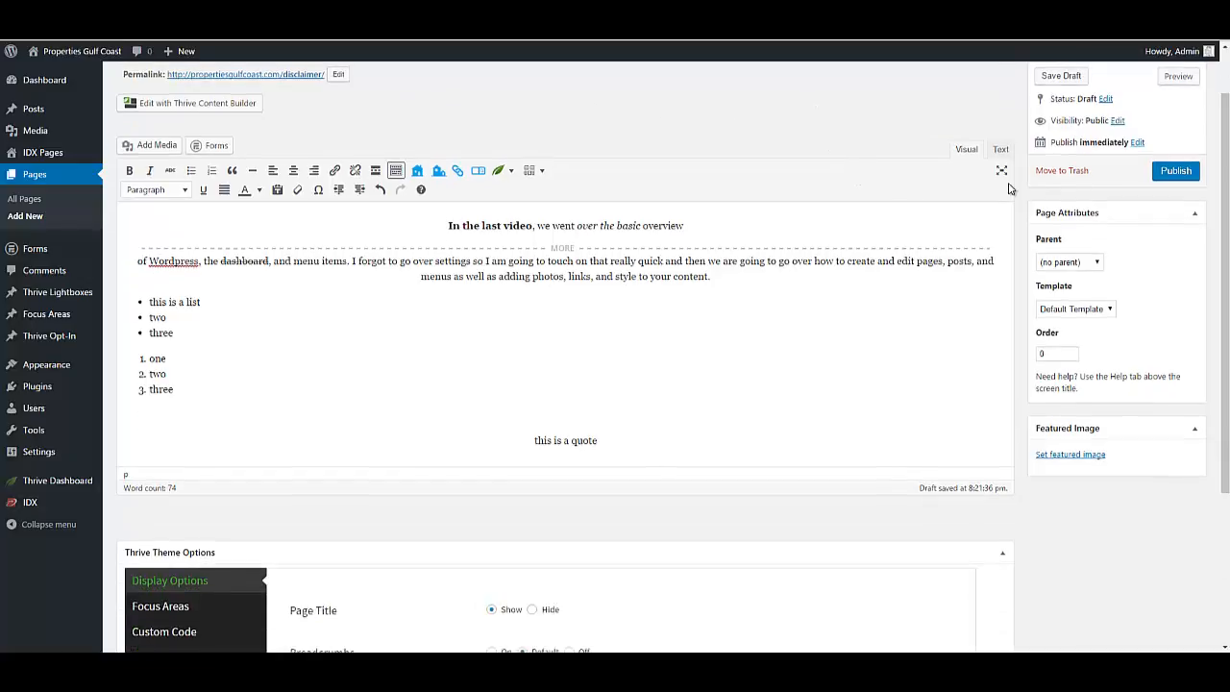
{"action": "left_click", "coordinate": [1093, 265]}
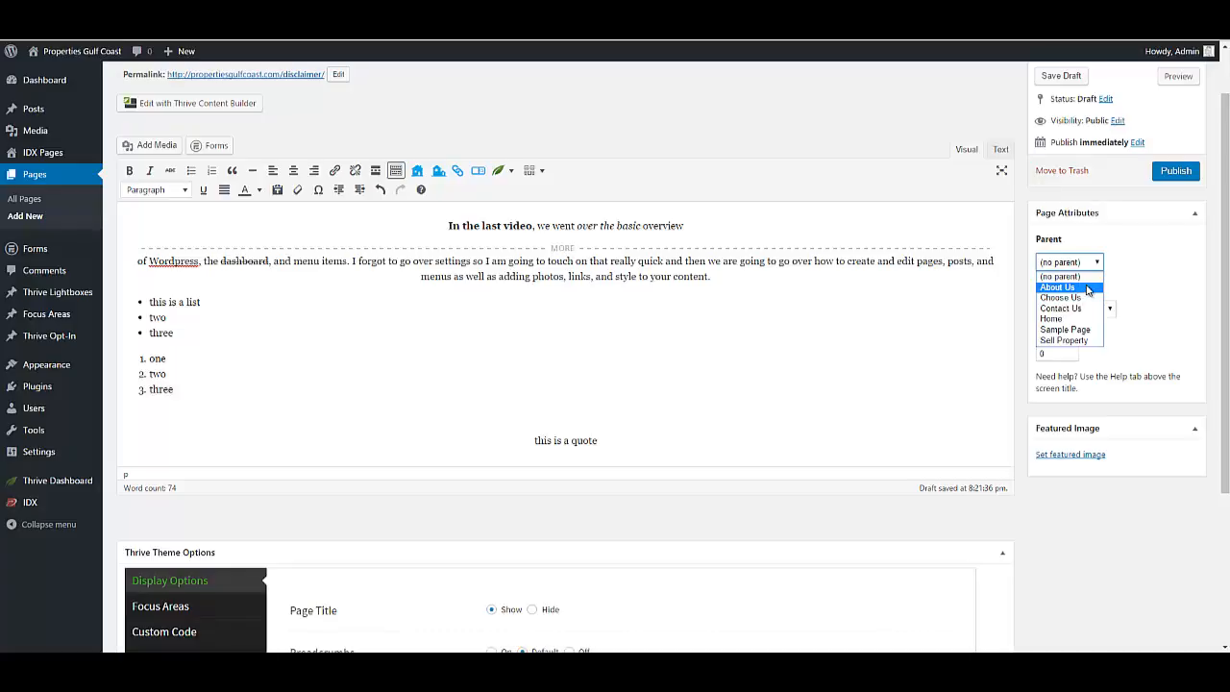
{"action": "left_click", "coordinate": [1142, 276]}
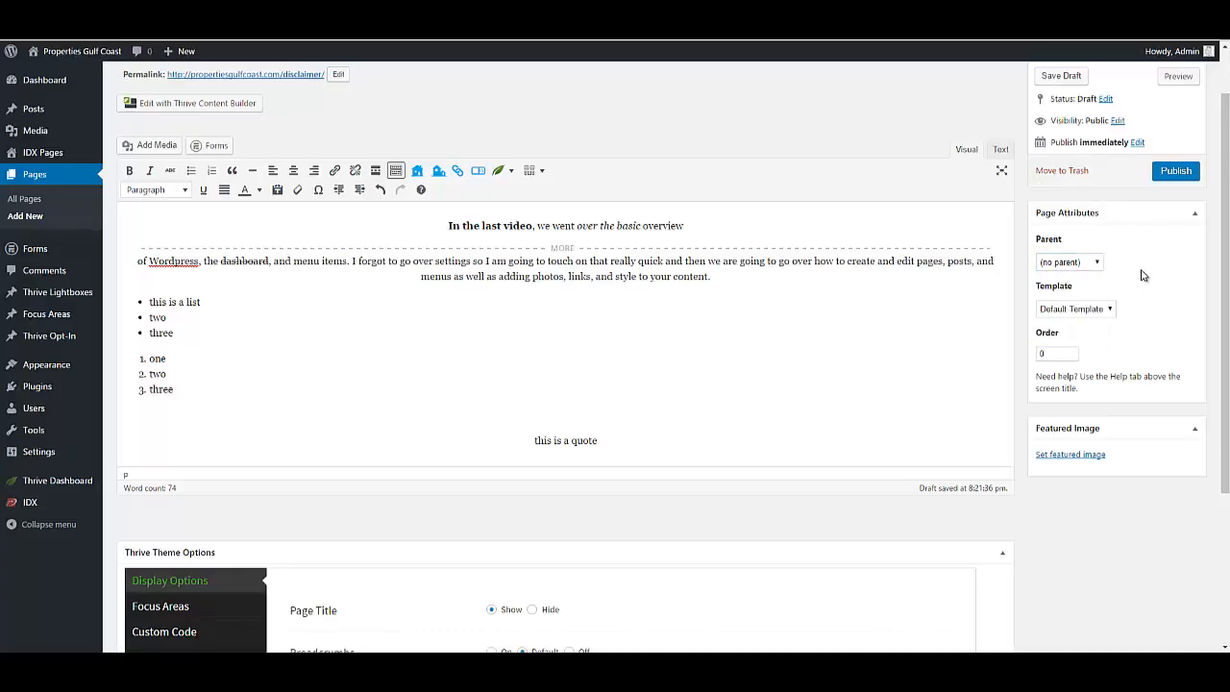
{"action": "left_click", "coordinate": [1091, 309]}
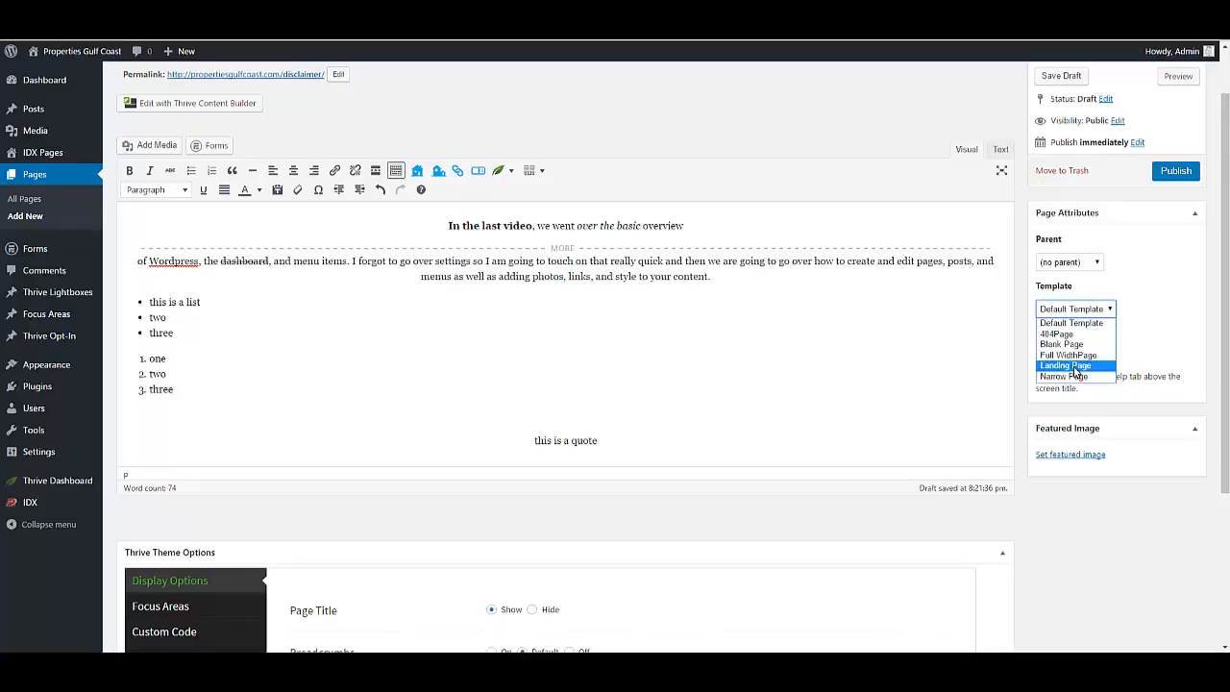
{"action": "left_click", "coordinate": [1152, 306]}
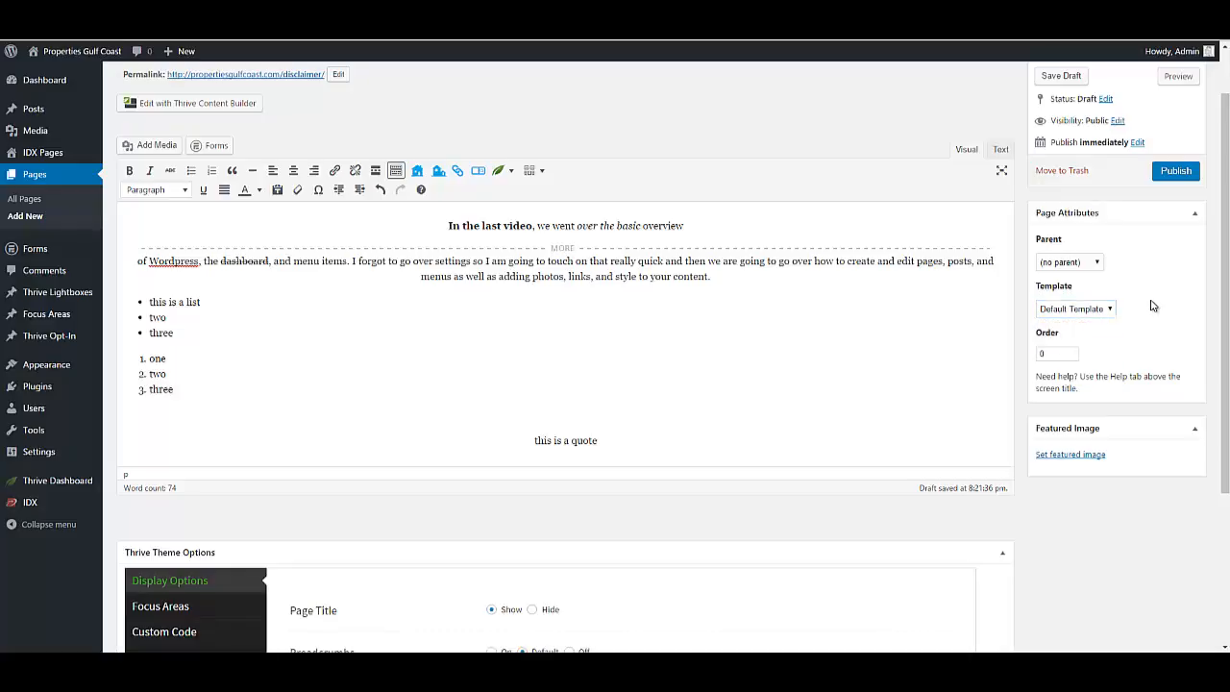
{"action": "scroll", "coordinate": [1093, 293], "scroll_direction": "down", "scroll_amount": 2}
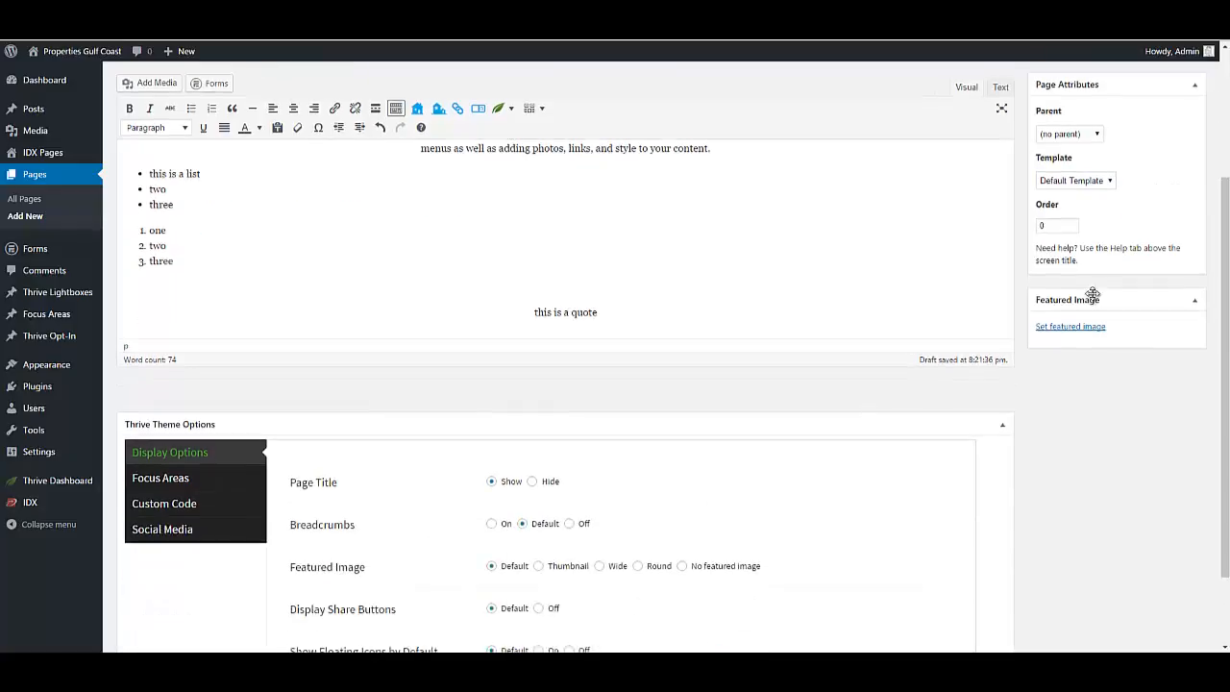
{"action": "double_click", "coordinate": [1058, 227]}
{"action": "left_click", "coordinate": [1141, 217]}
{"action": "scroll", "coordinate": [697, 307], "scroll_direction": "down", "scroll_amount": 2}
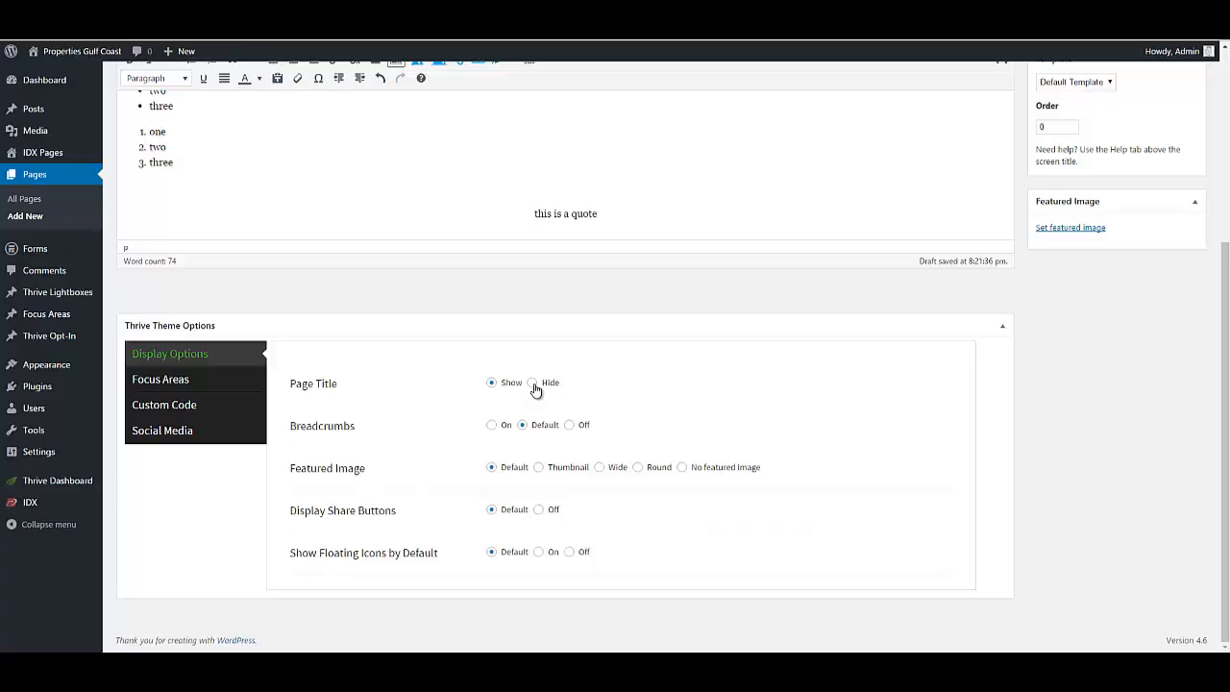
Insert a new line reading "Headings" above the first paragraph of the page
{"action": "scroll", "coordinate": [279, 245], "scroll_direction": "up", "scroll_amount": 2}
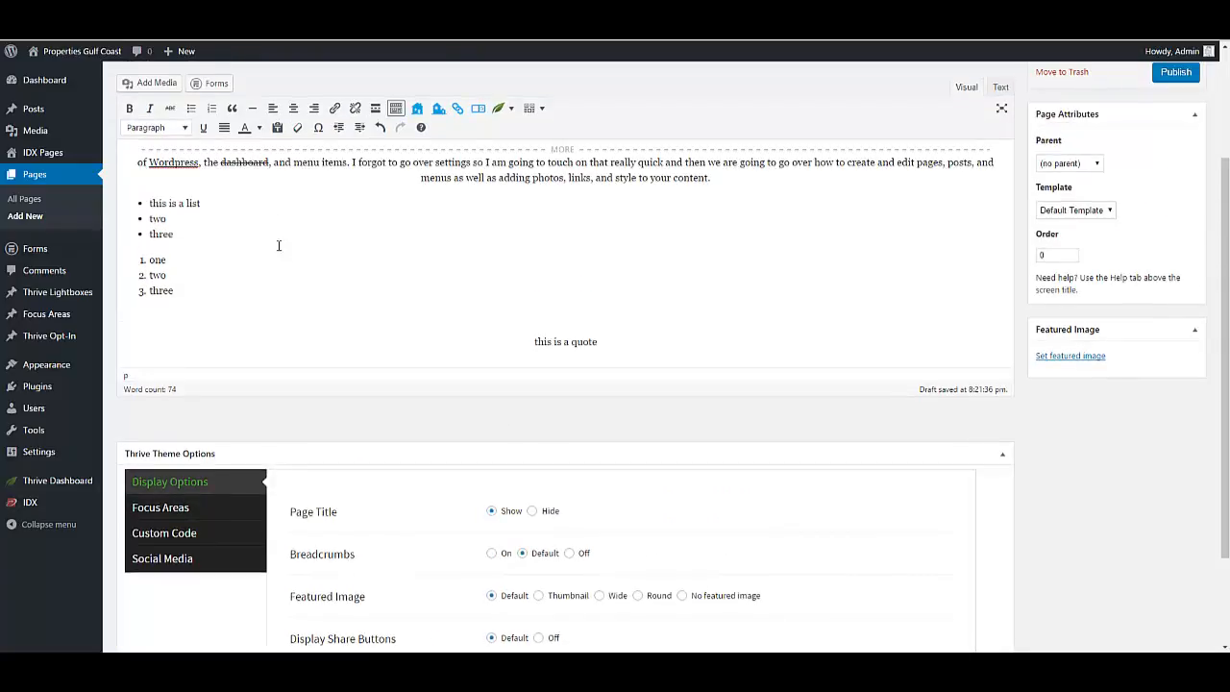
{"action": "scroll", "coordinate": [280, 275], "scroll_direction": "up", "scroll_amount": 2}
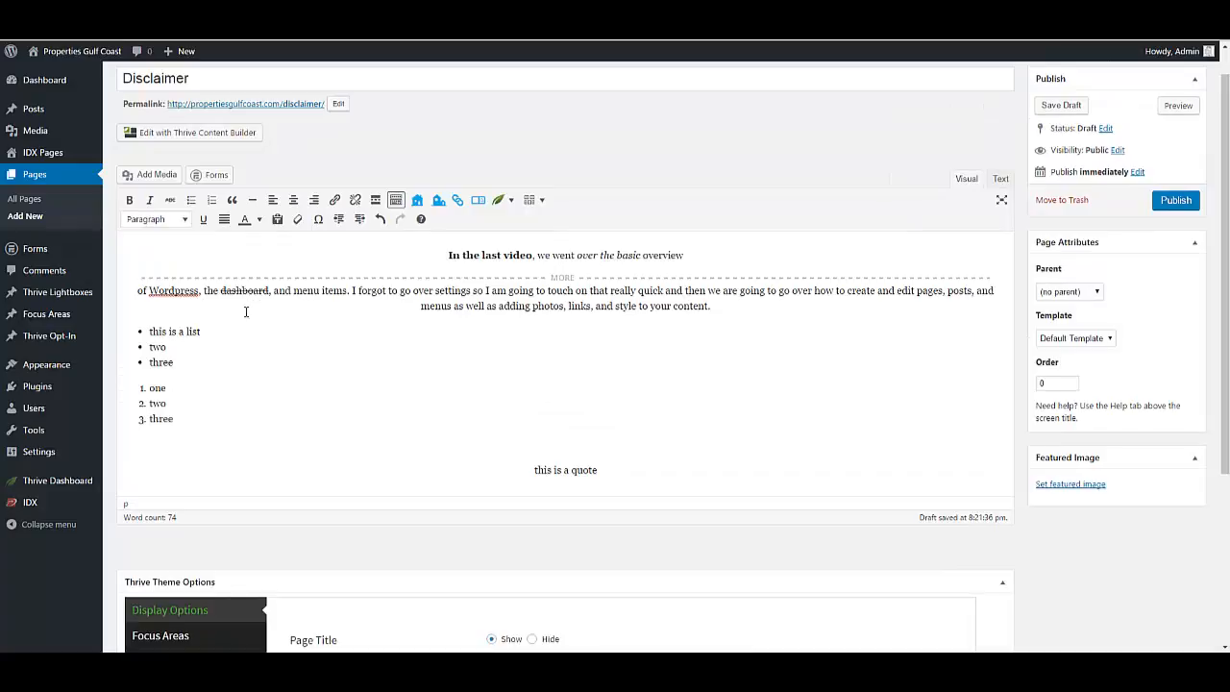
{"action": "left_click", "coordinate": [445, 254]}
{"action": "key", "text": "Return"}
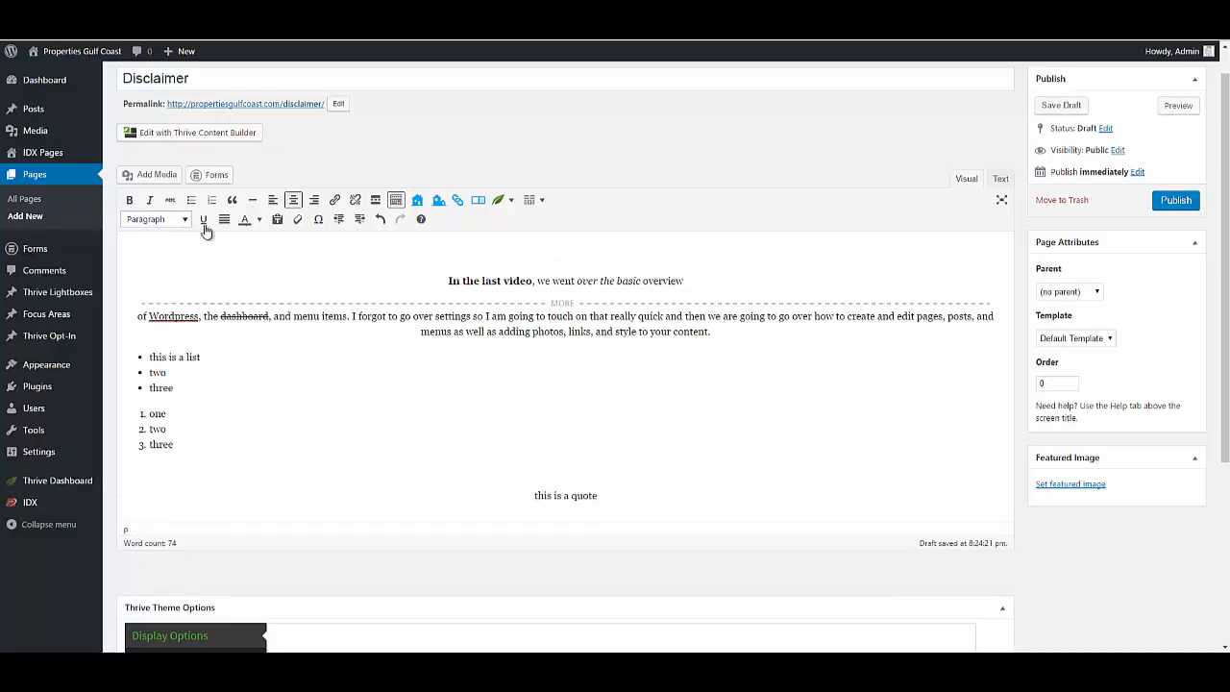
{"action": "type", "text": "Headings"}
Format the line "Headings" as Heading 1 and save the page draft
{"action": "double_click", "coordinate": [556, 254]}
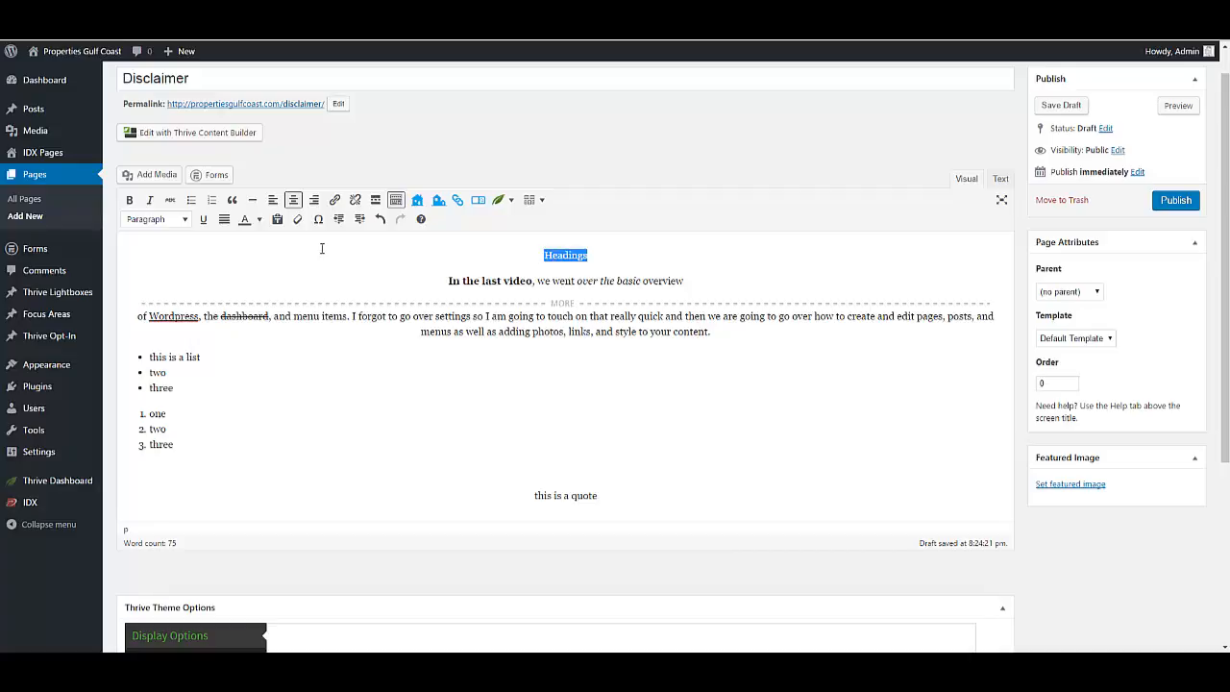
{"action": "left_click", "coordinate": [185, 221]}
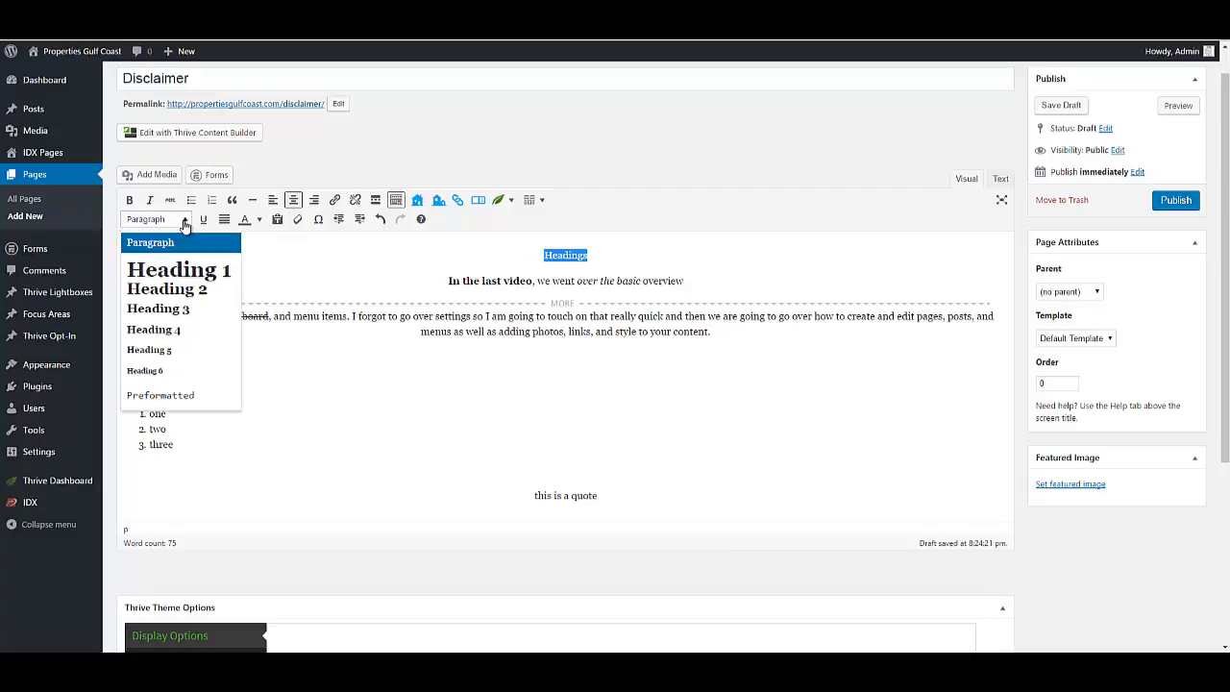
{"action": "left_click", "coordinate": [185, 272]}
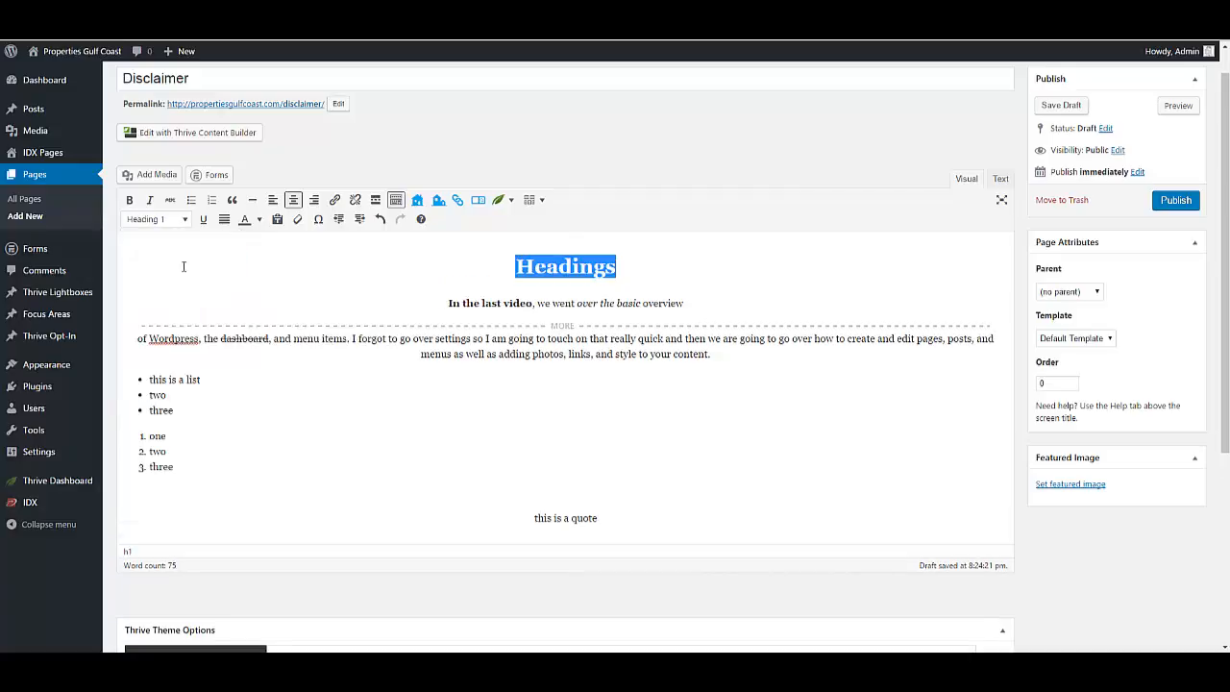
{"action": "left_click", "coordinate": [639, 269]}
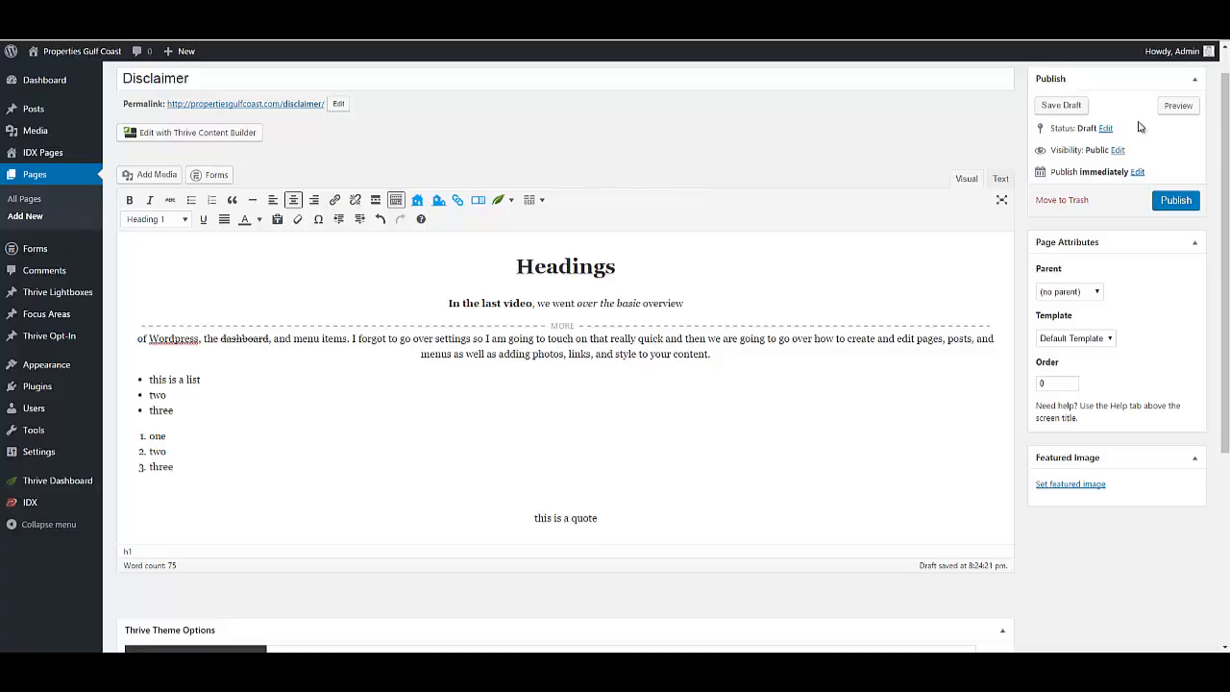
{"action": "left_click", "coordinate": [1075, 108]}
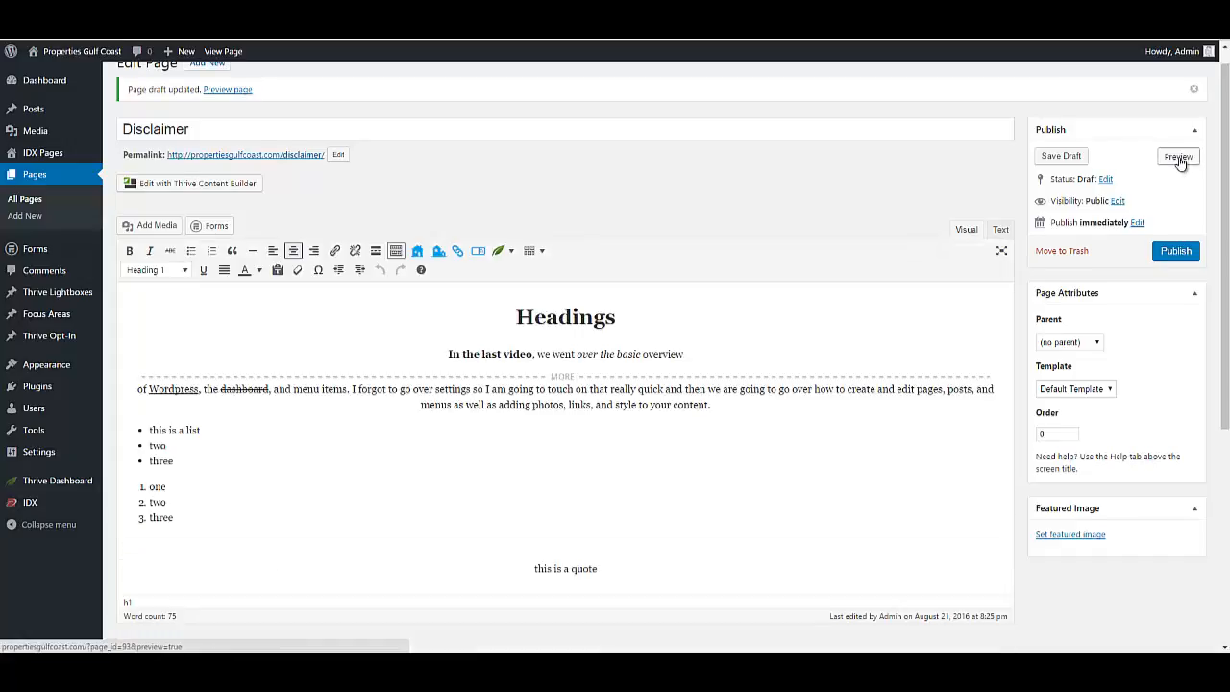
Preview the Disclaimer draft, check how its heading, lists and quote are displayed, and return to the page editor
{"action": "left_click", "coordinate": [1178, 157]}
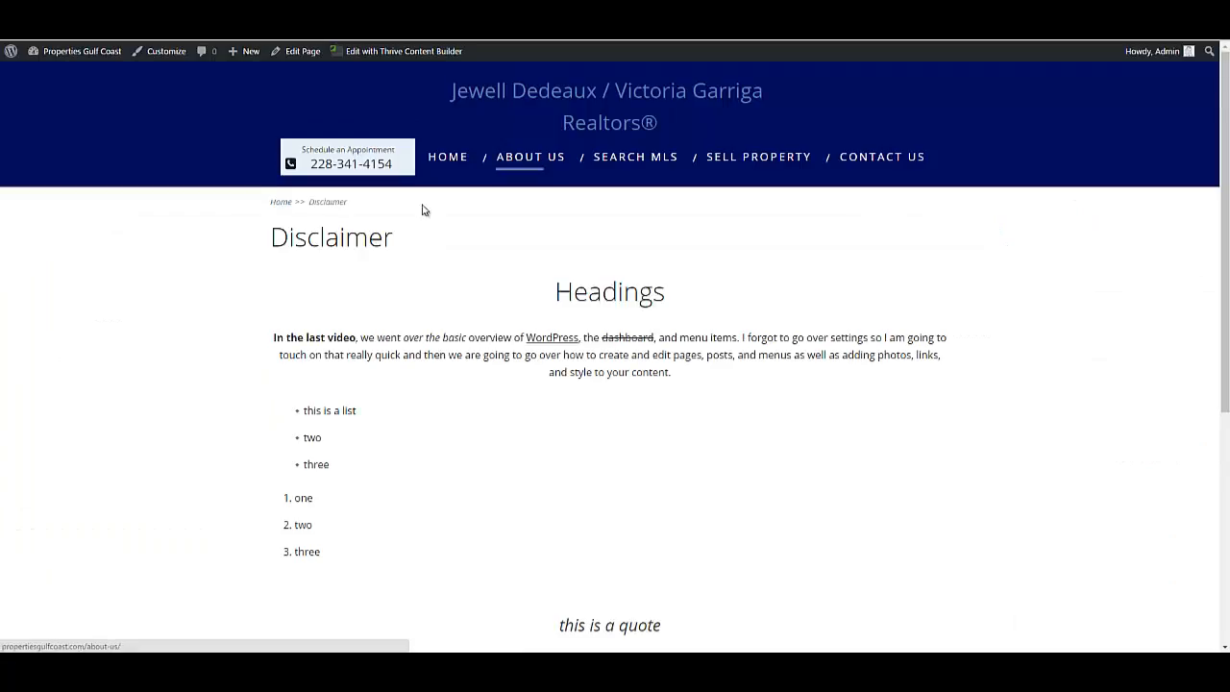
{"action": "double_click", "coordinate": [358, 242]}
{"action": "double_click", "coordinate": [612, 288]}
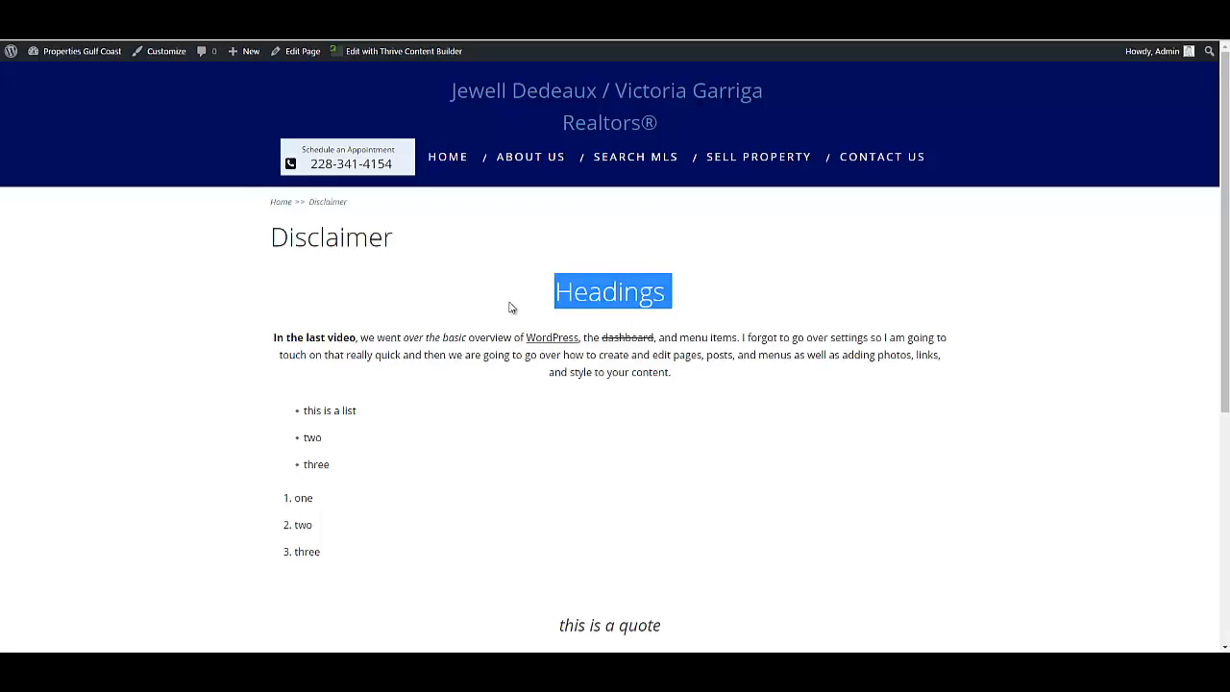
{"action": "left_click", "coordinate": [484, 309]}
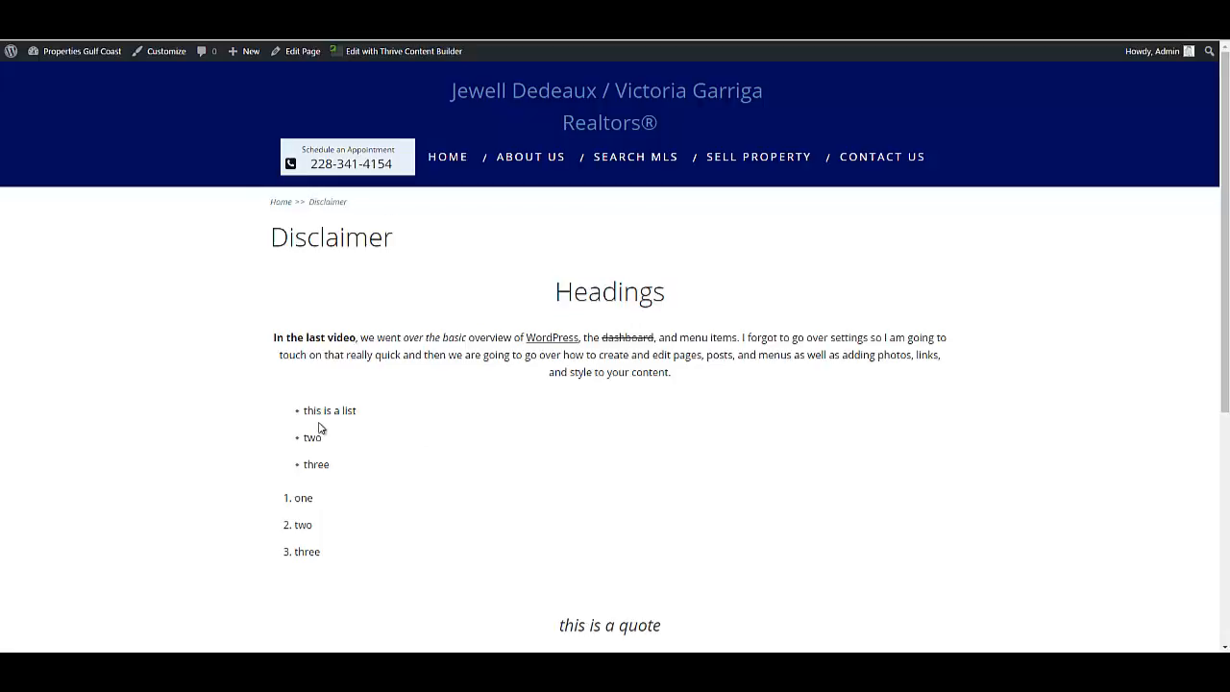
{"action": "scroll", "coordinate": [549, 412], "scroll_direction": "down", "scroll_amount": 2}
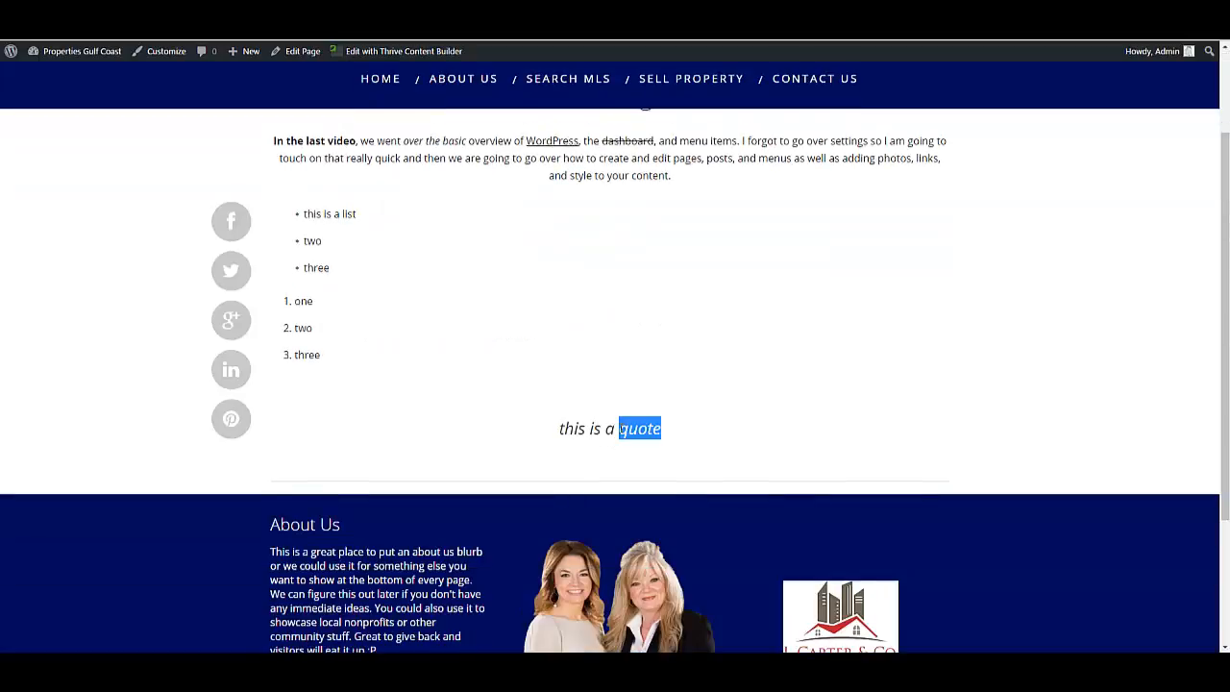
{"action": "triple_click", "coordinate": [615, 428]}
{"action": "left_click", "coordinate": [608, 362]}
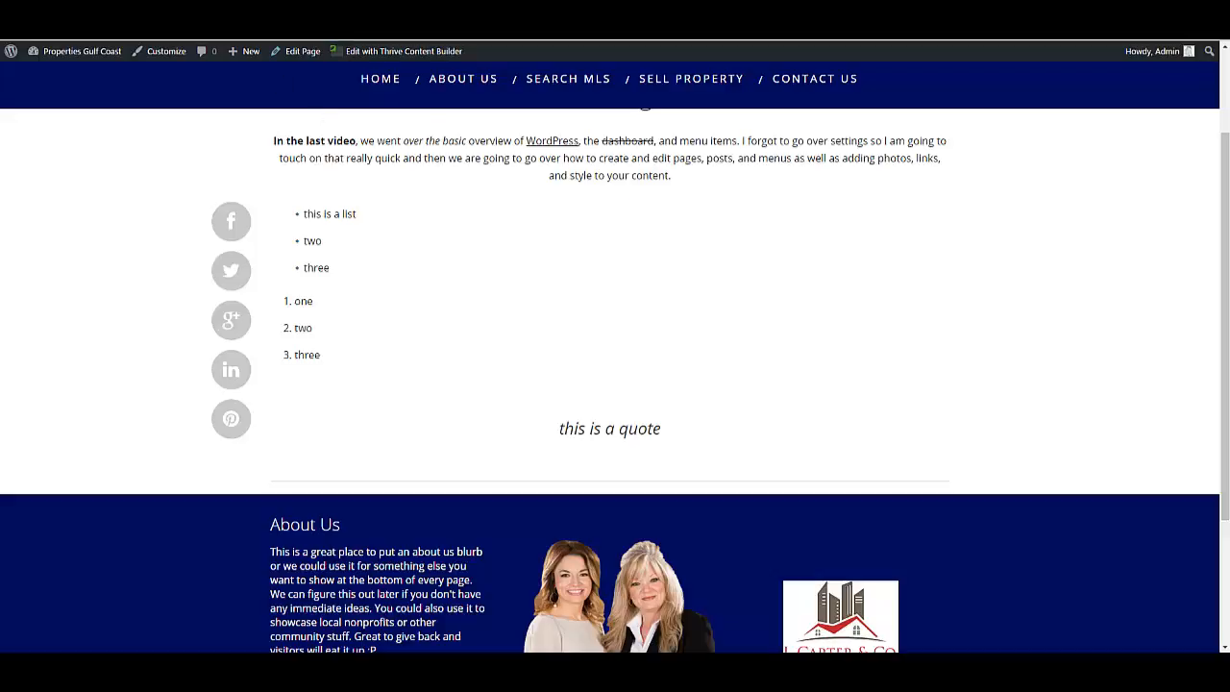
{"action": "left_click", "coordinate": [197, 12]}
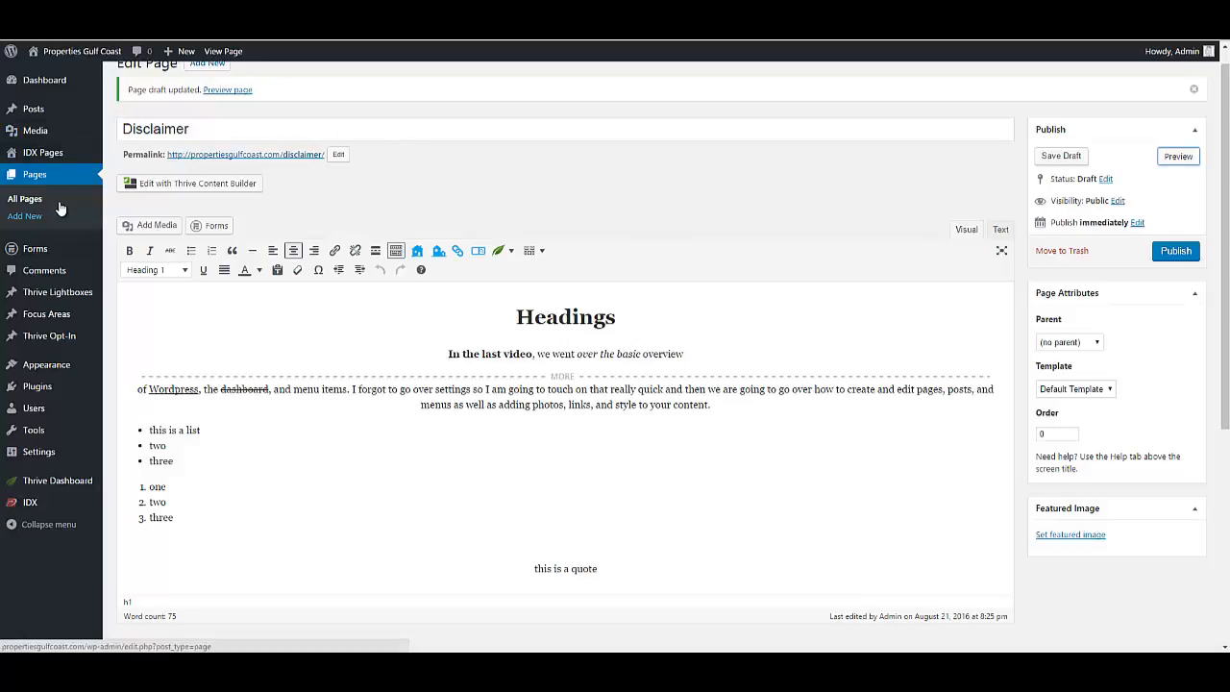
Show the list of all pages and move the Disclaimer draft to the trash
{"action": "mouse_move", "coordinate": [50, 145]}
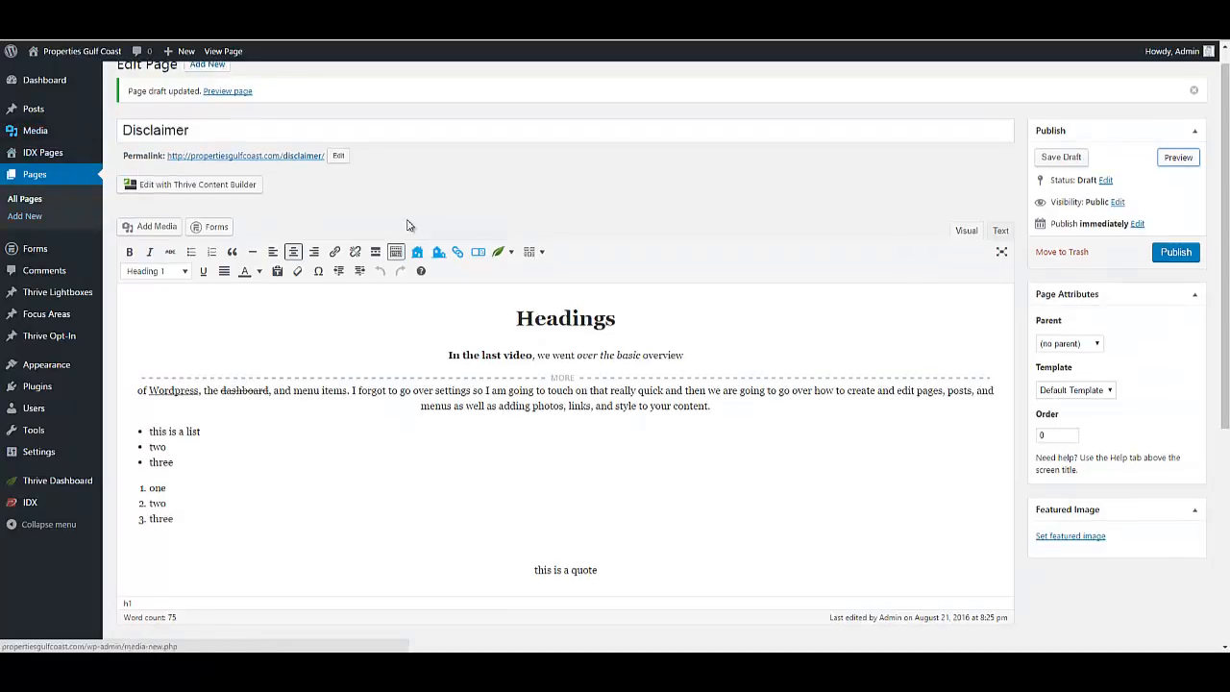
{"action": "scroll", "coordinate": [451, 212], "scroll_direction": "up", "scroll_amount": 1}
{"action": "left_click", "coordinate": [41, 179]}
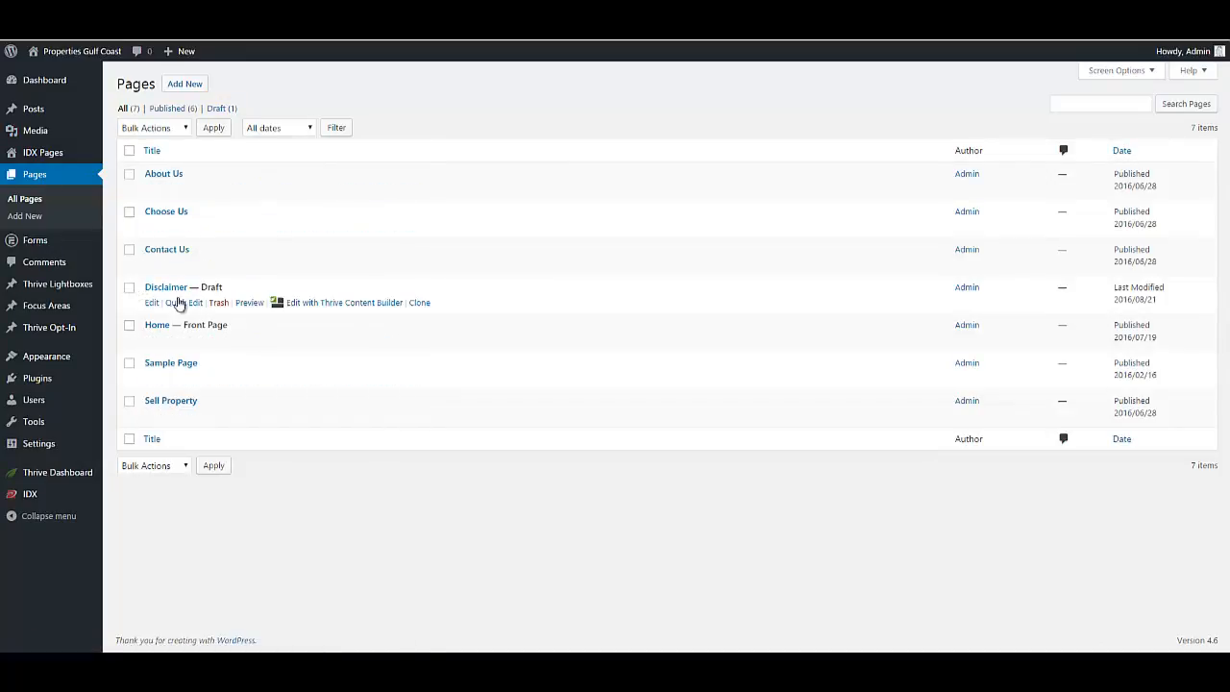
{"action": "left_click", "coordinate": [218, 303]}
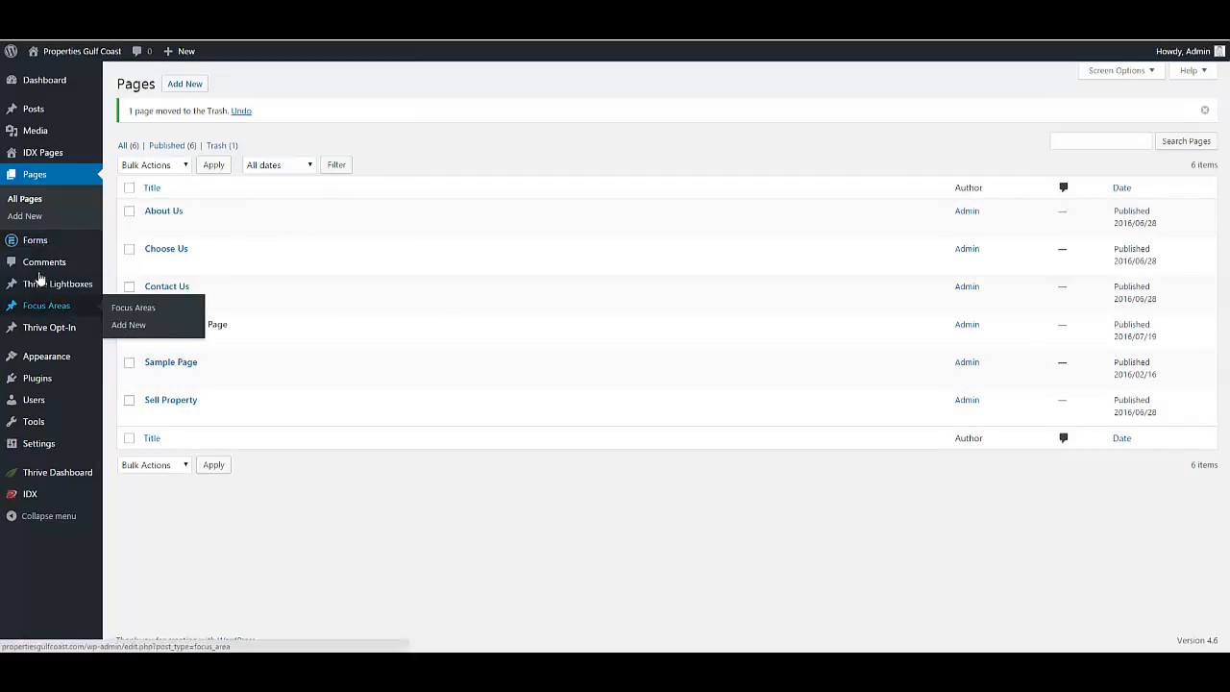
Open the post "Sample Featured Listing 4" for editing and examine its idx-listing shortcode
{"action": "left_click", "coordinate": [34, 109]}
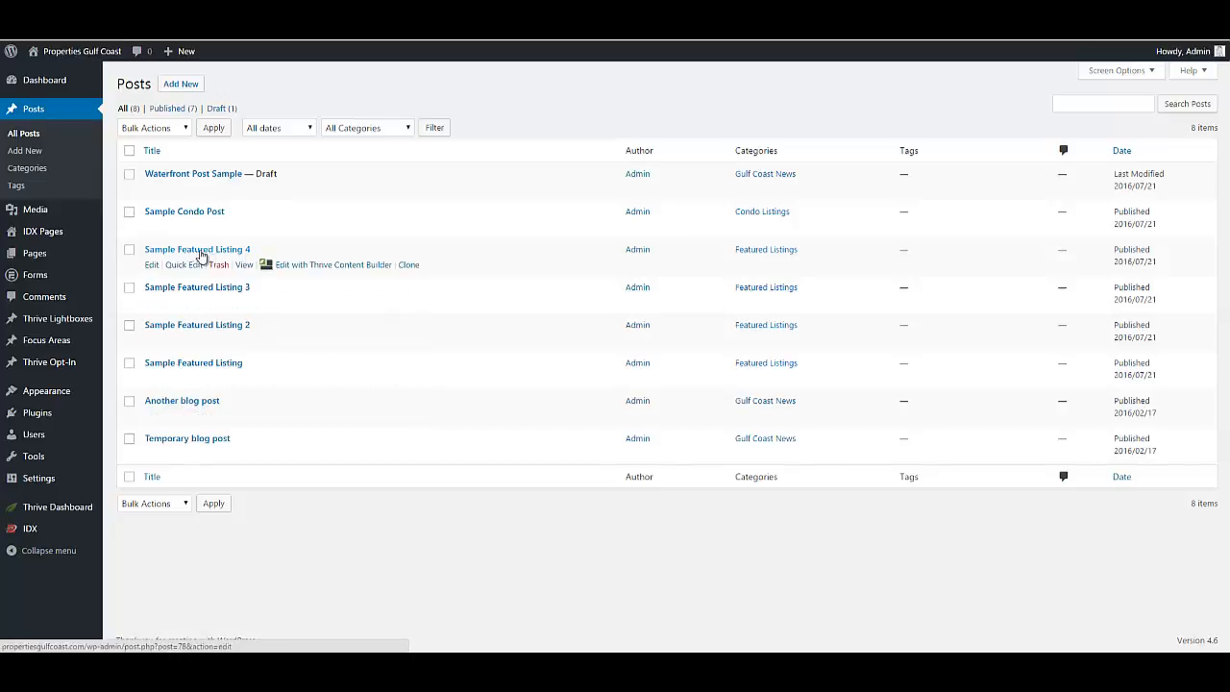
{"action": "left_click", "coordinate": [163, 252]}
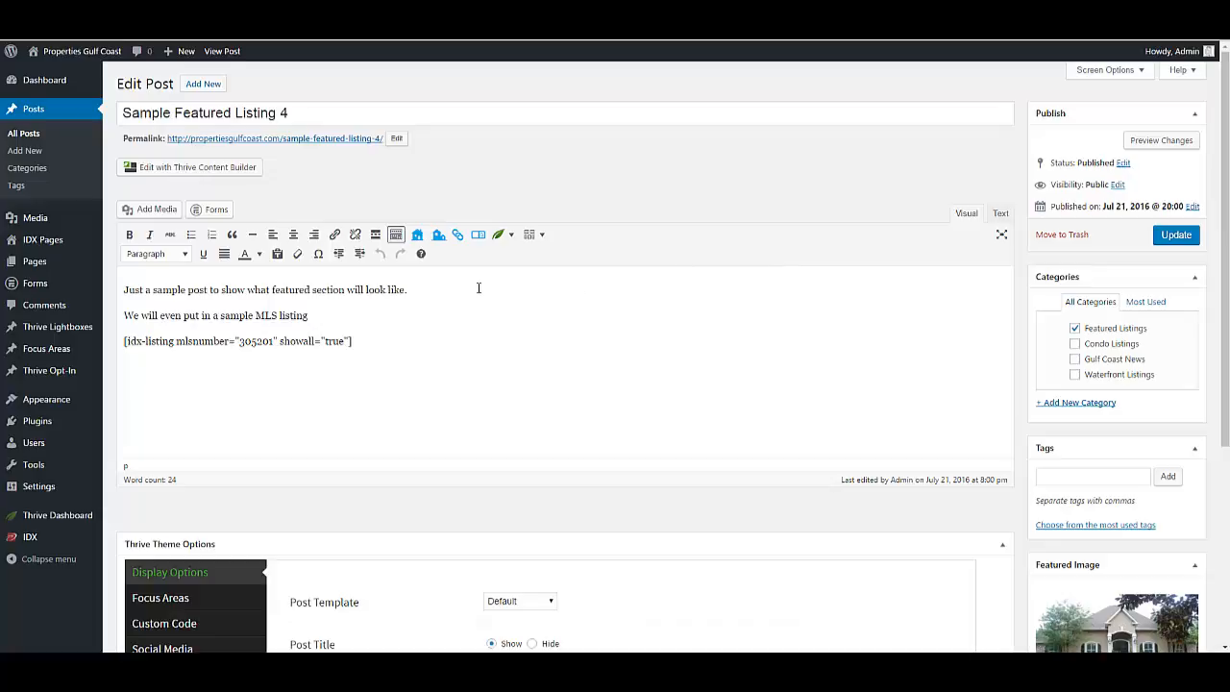
{"action": "left_click", "coordinate": [325, 340]}
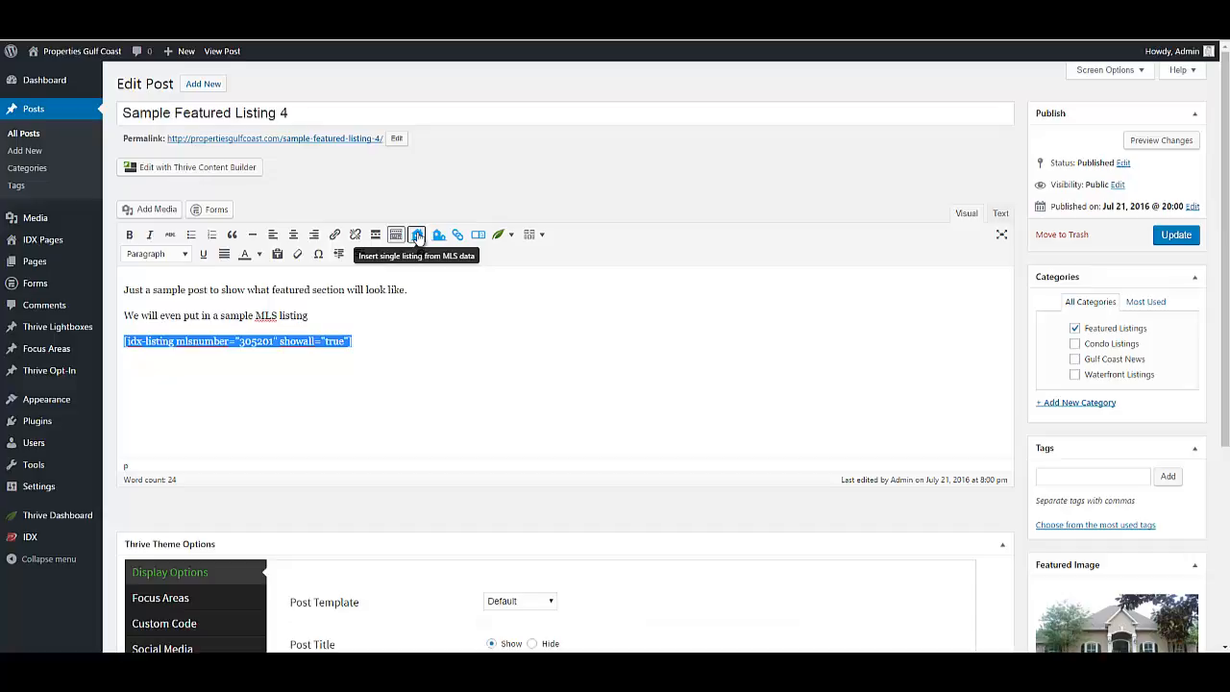
{"action": "left_click", "coordinate": [347, 312]}
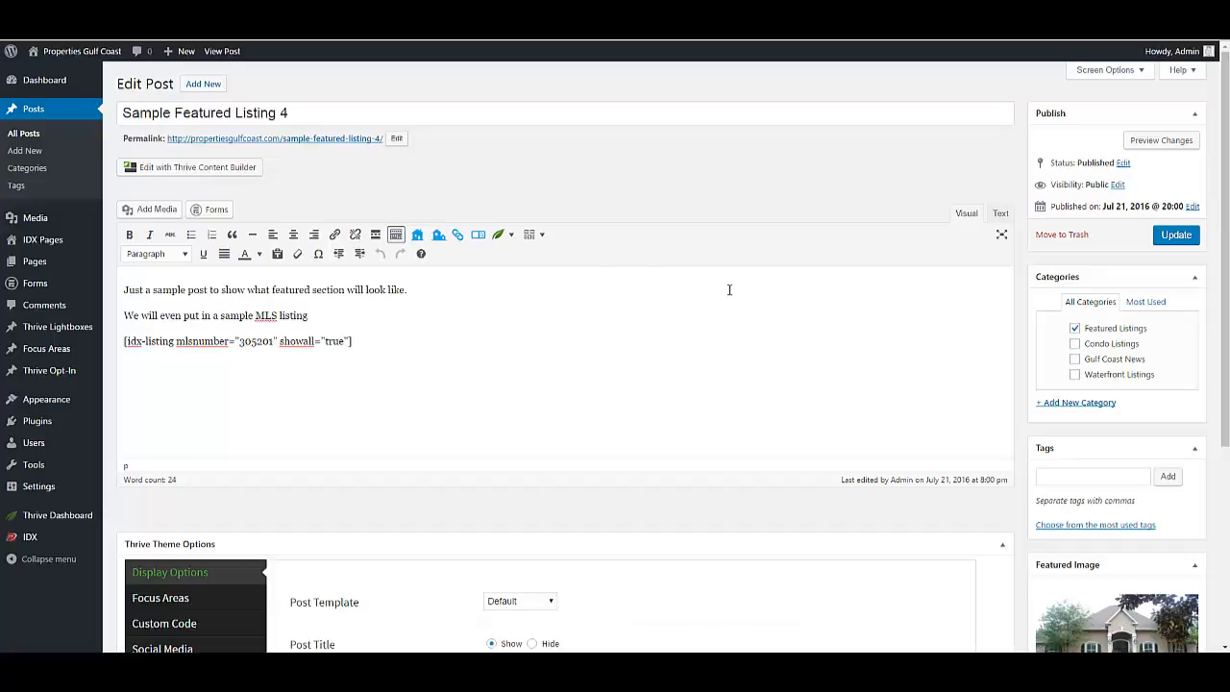
Enter the tags "robinwood, saucier, lakes, ponds" for the post Sample Featured Listing 4
{"action": "scroll", "coordinate": [643, 311], "scroll_direction": "down", "scroll_amount": 1}
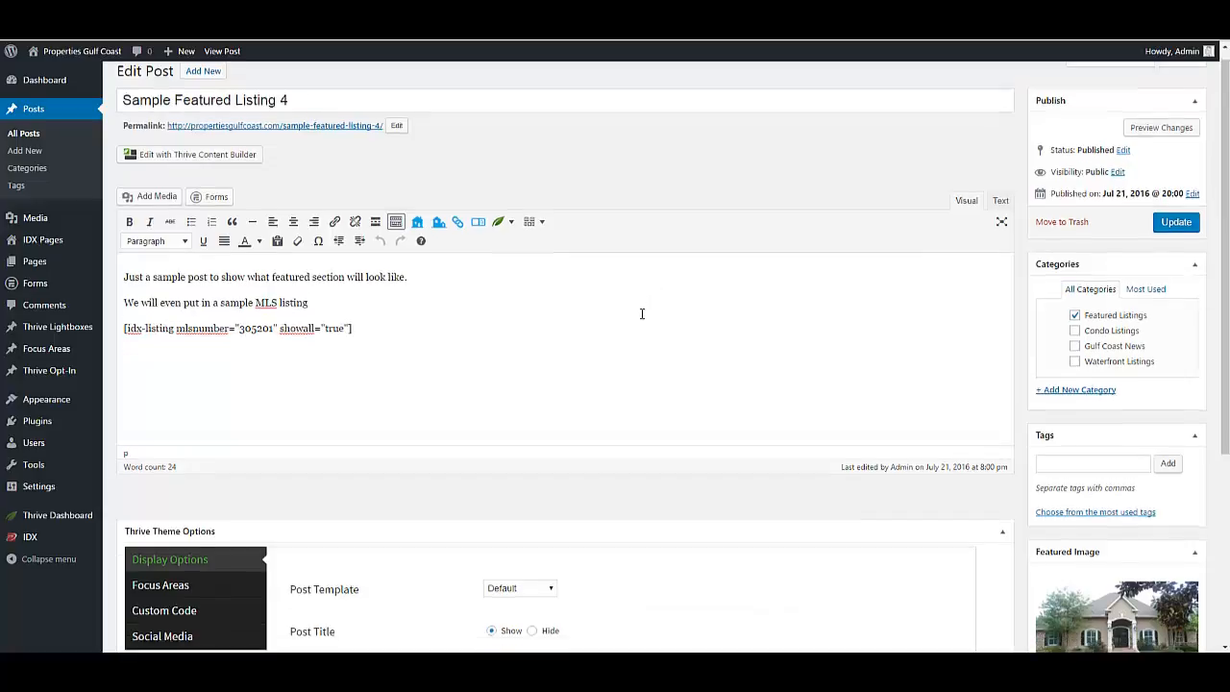
{"action": "scroll", "coordinate": [639, 313], "scroll_direction": "up", "scroll_amount": 1}
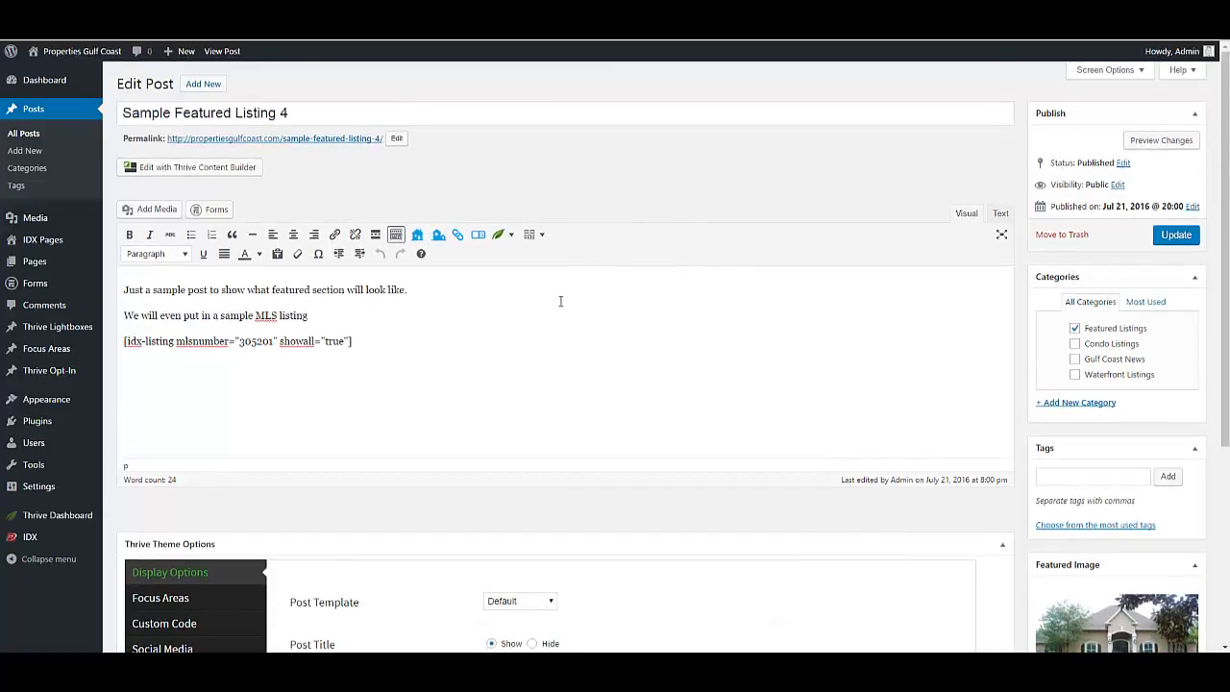
{"action": "scroll", "coordinate": [811, 319], "scroll_direction": "down", "scroll_amount": 1}
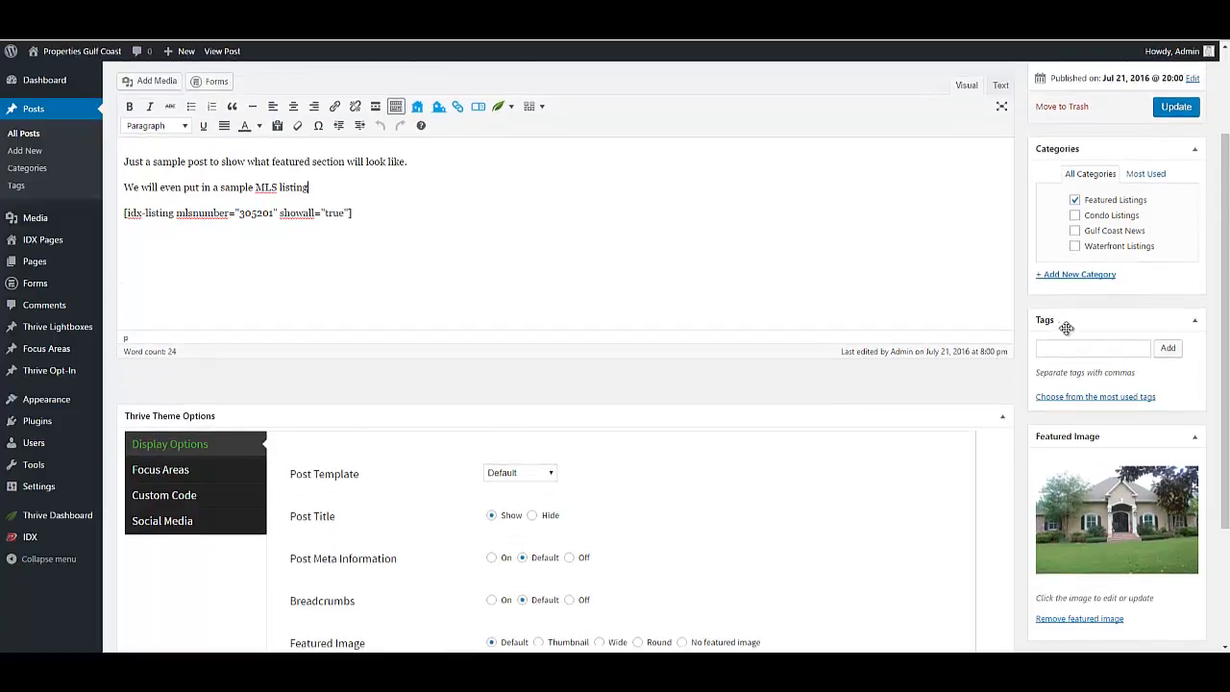
{"action": "scroll", "coordinate": [865, 279], "scroll_direction": "up", "scroll_amount": 1}
{"action": "scroll", "coordinate": [735, 283], "scroll_direction": "up", "scroll_amount": 1}
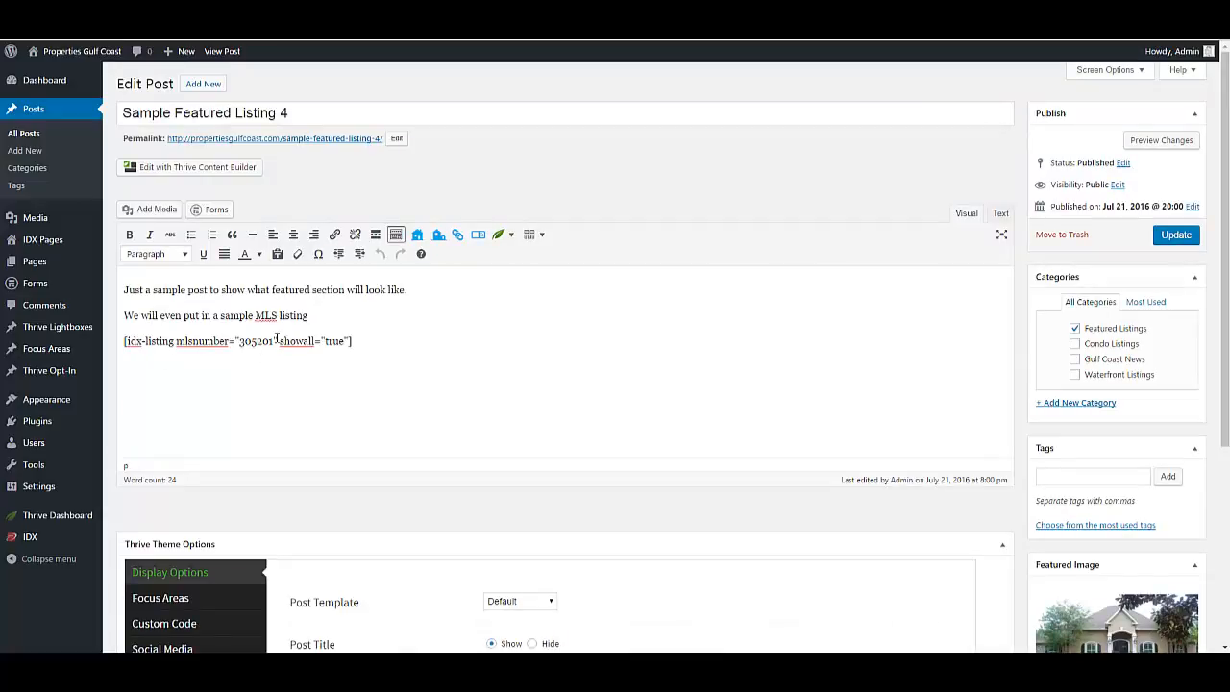
{"action": "scroll", "coordinate": [487, 325], "scroll_direction": "down", "scroll_amount": 1}
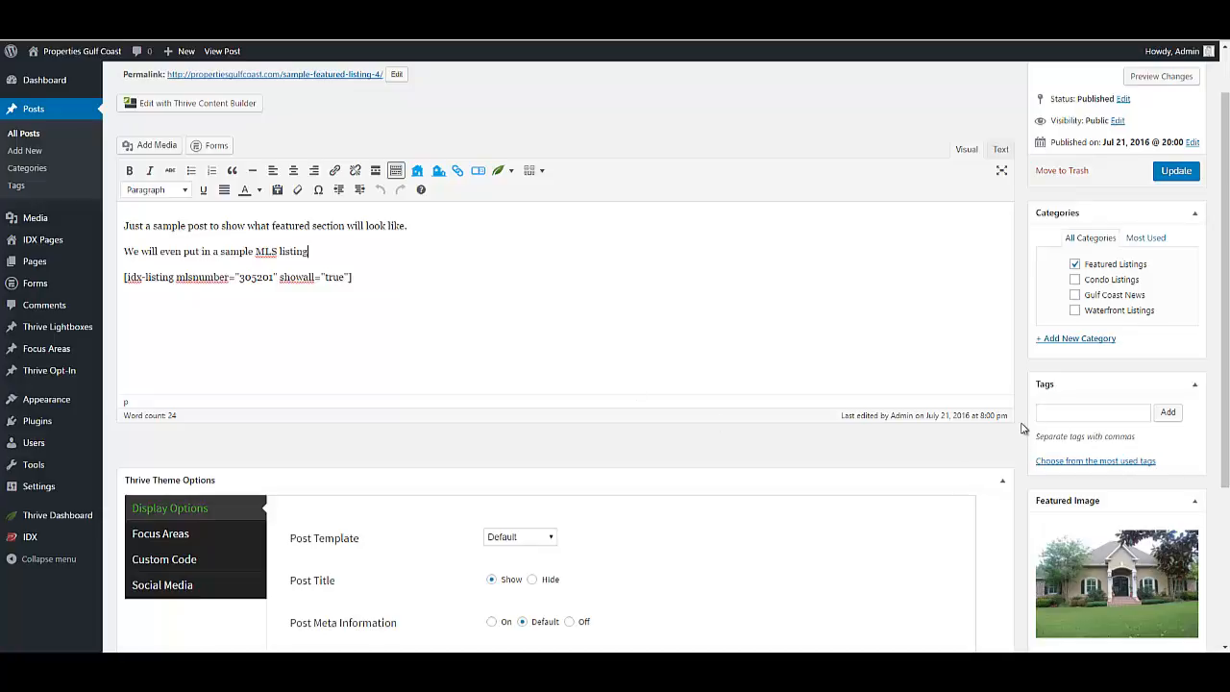
{"action": "left_click", "coordinate": [1053, 414]}
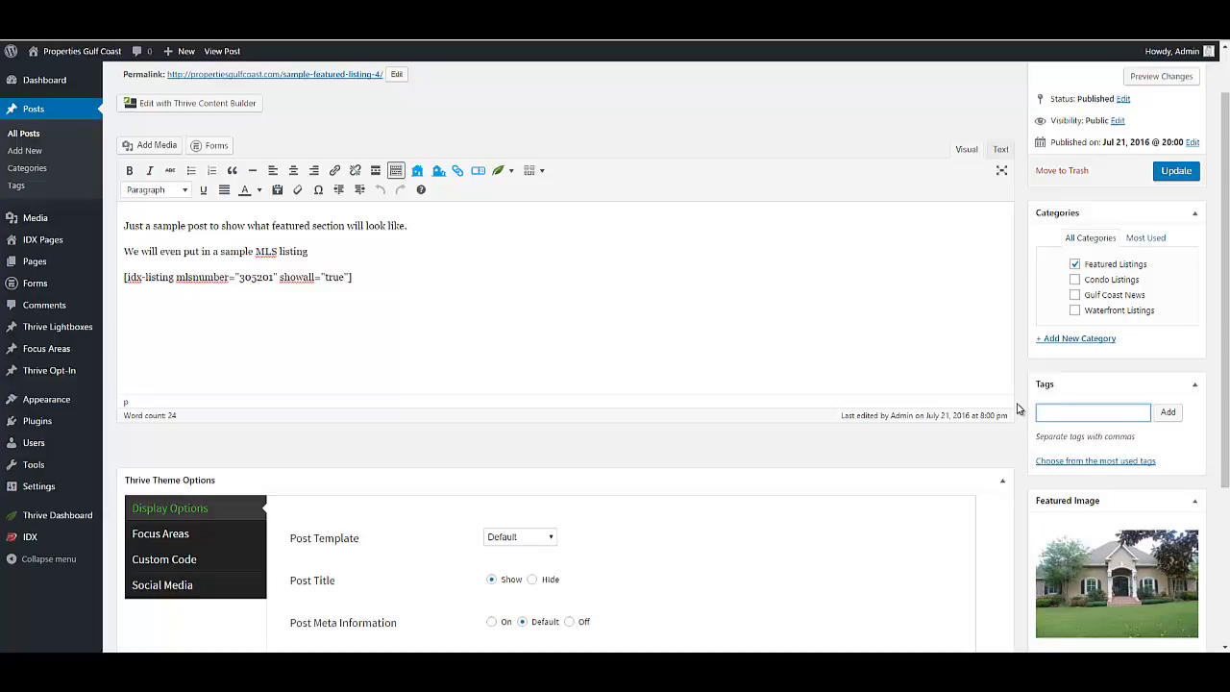
{"action": "type", "text": "robinwood"}
{"action": "type", "text": ", sau"}
{"action": "type", "text": "cier"}
{"action": "type", "text": ", lakes, ponds"}
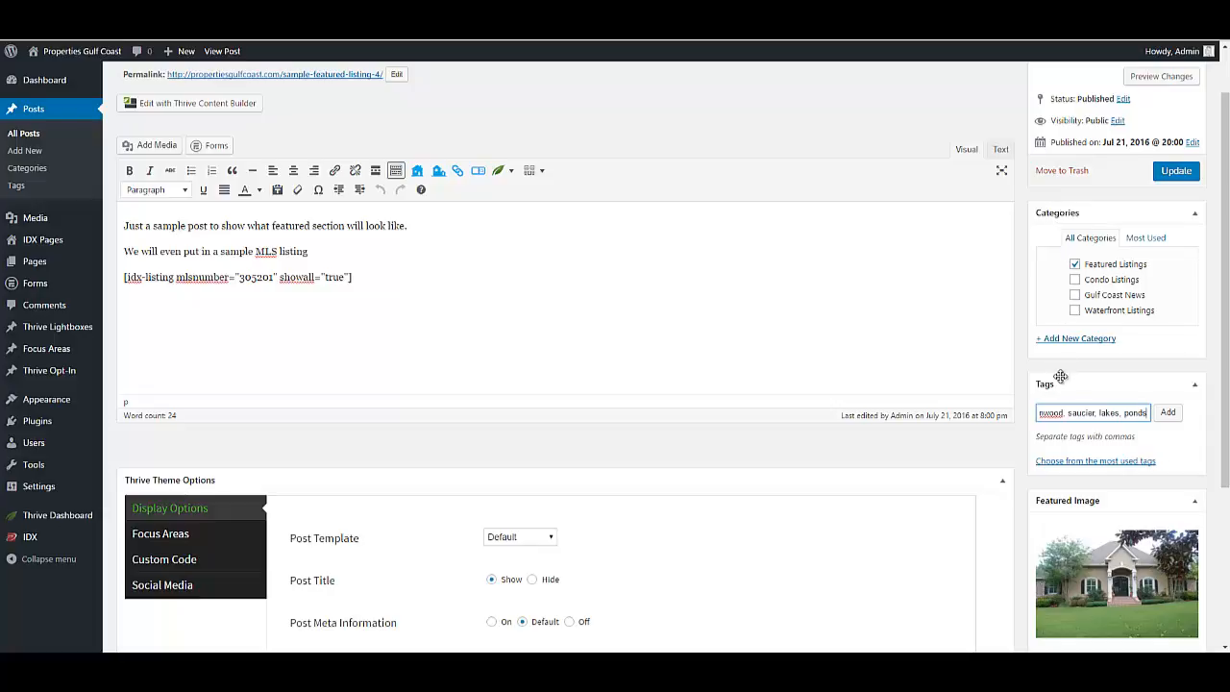
Switch to the example blog's category archive and examine how post titles, excerpts and featured images are displayed
{"action": "scroll", "coordinate": [1060, 376], "scroll_direction": "down", "scroll_amount": 2}
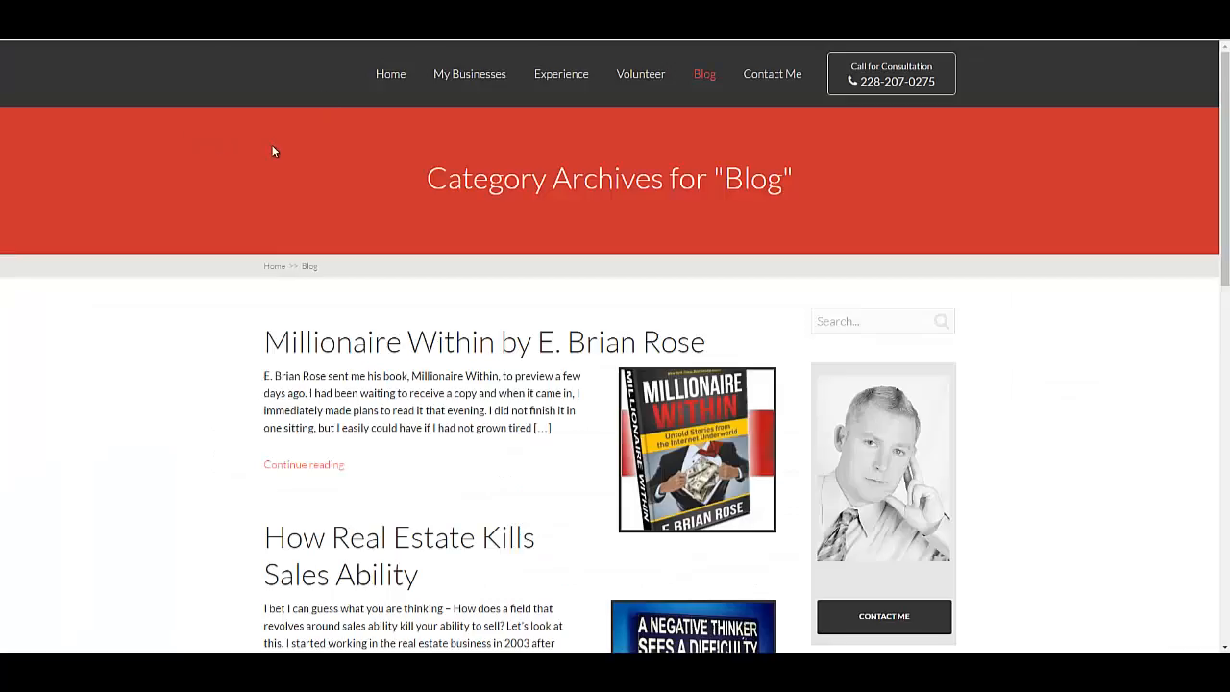
{"action": "scroll", "coordinate": [263, 153], "scroll_direction": "down", "scroll_amount": 1}
{"action": "scroll", "coordinate": [258, 151], "scroll_direction": "down", "scroll_amount": 2}
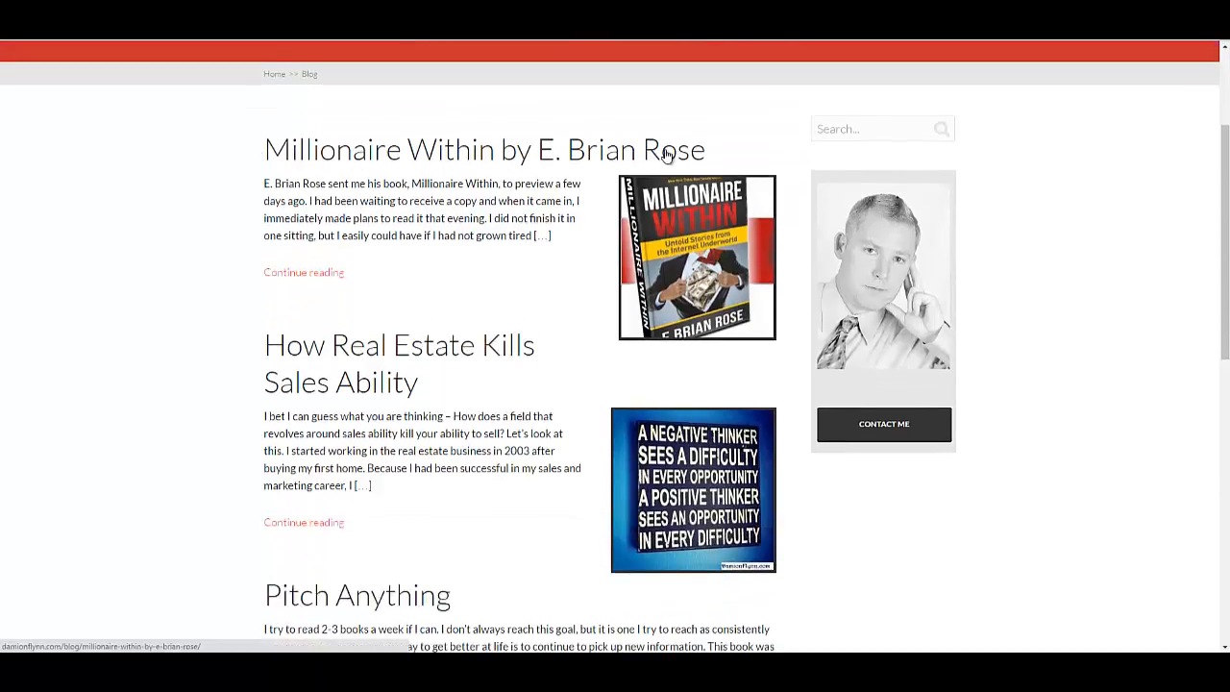
{"action": "triple_click", "coordinate": [328, 197]}
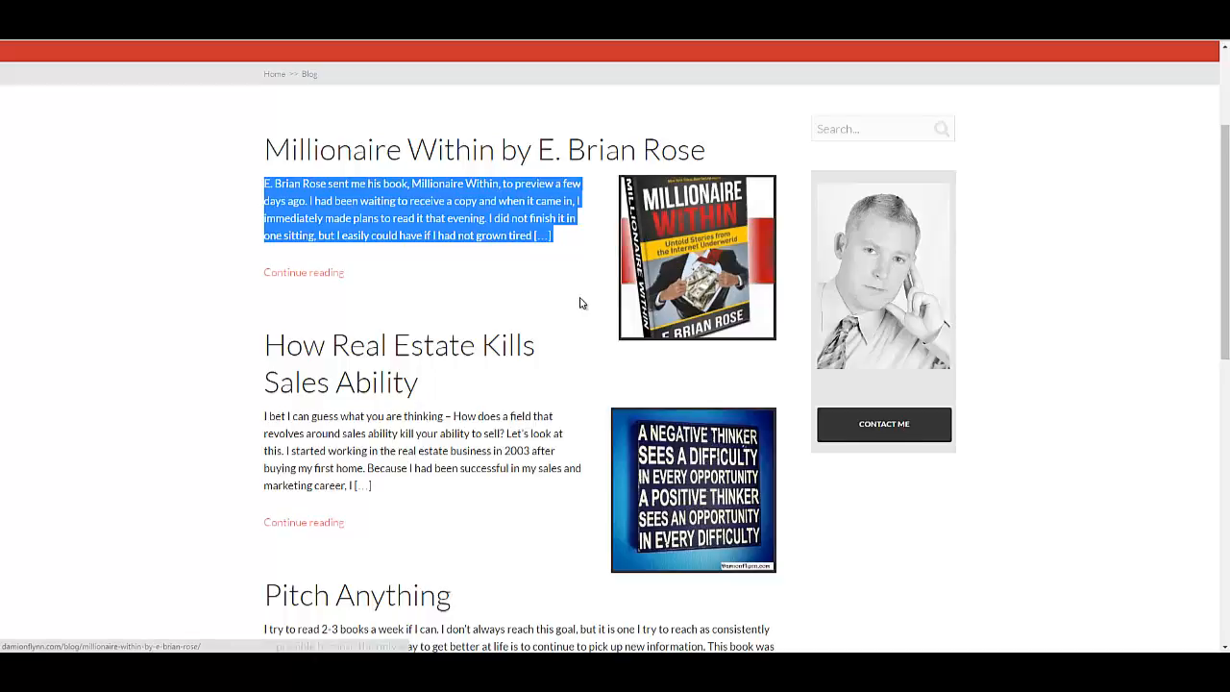
{"action": "scroll", "coordinate": [604, 297], "scroll_direction": "down", "scroll_amount": 3}
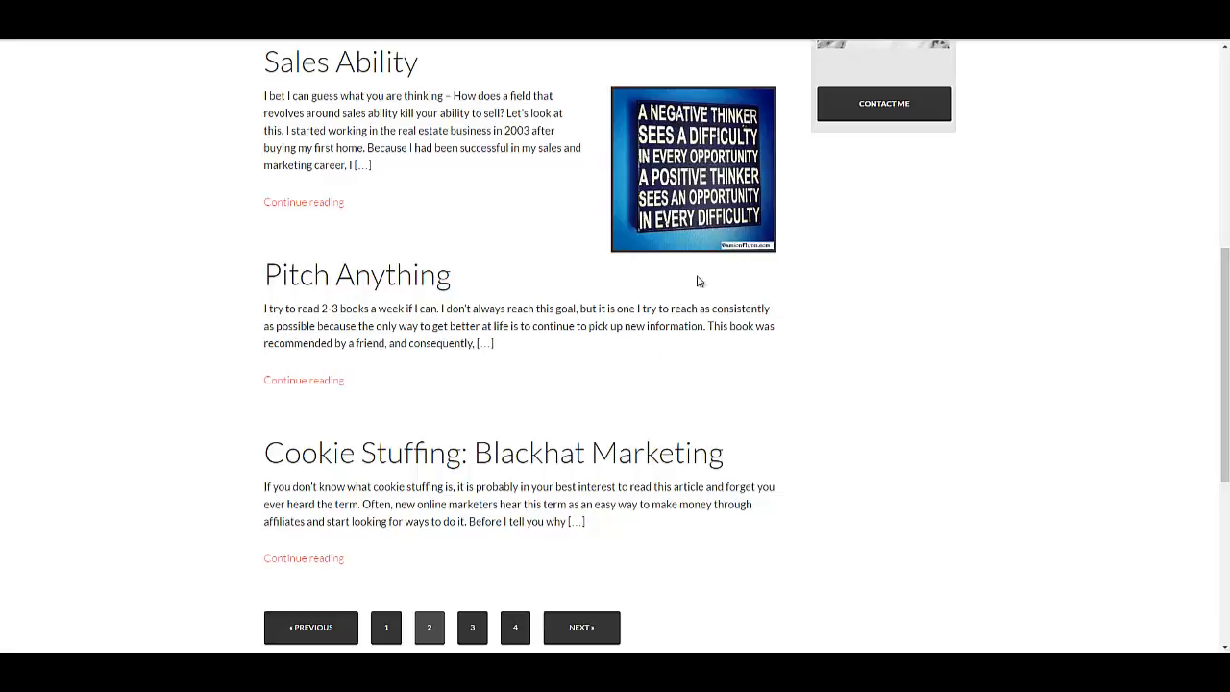
{"action": "scroll", "coordinate": [723, 326], "scroll_direction": "down", "scroll_amount": 1}
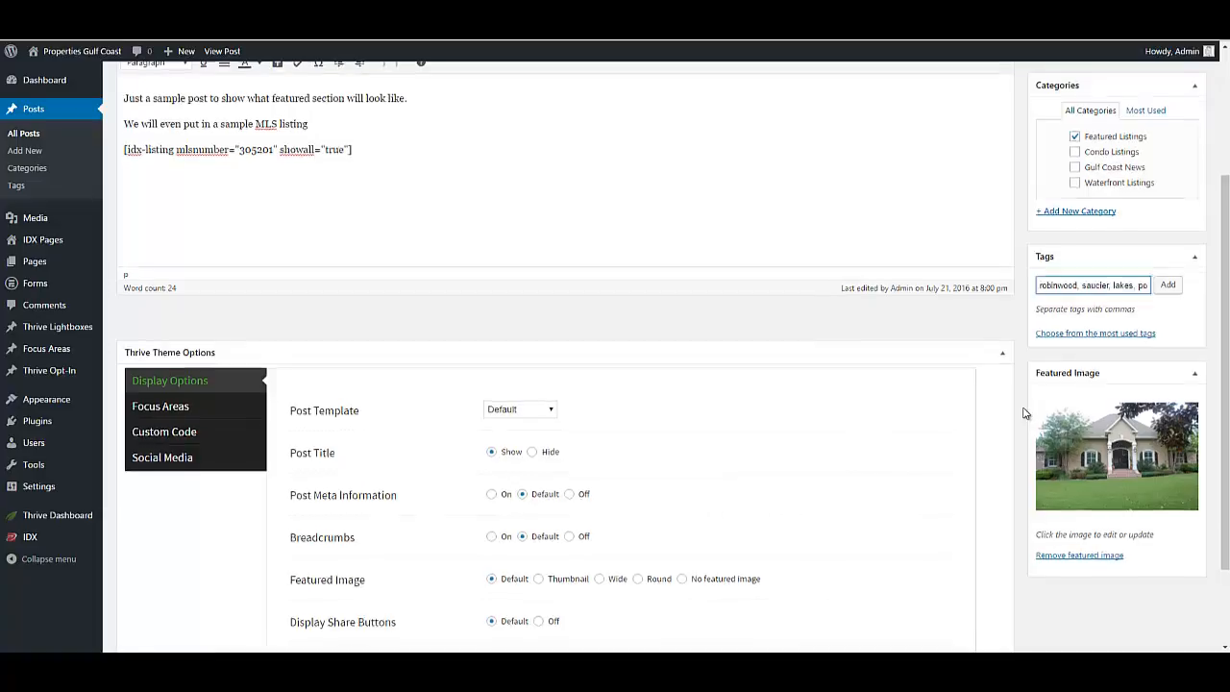
Open the site's Main menu for editing and add Sample Page as a menu item
{"action": "scroll", "coordinate": [1024, 413], "scroll_direction": "up", "scroll_amount": 2}
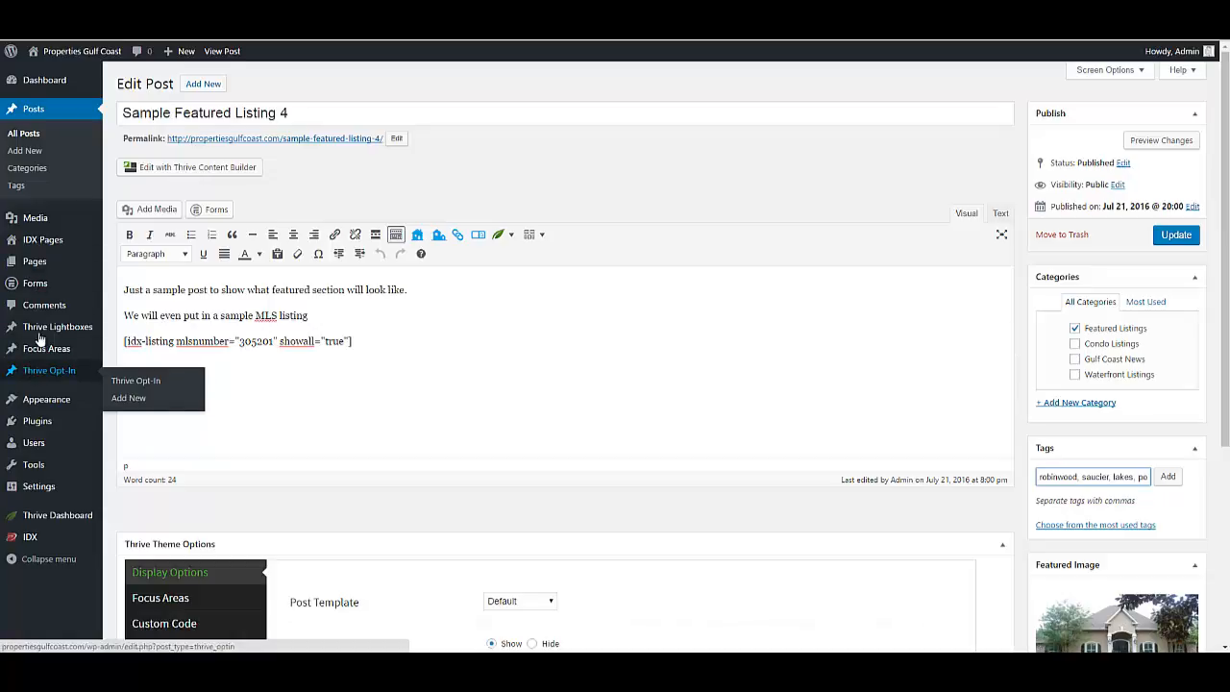
{"action": "mouse_move", "coordinate": [40, 336]}
{"action": "mouse_move", "coordinate": [73, 404]}
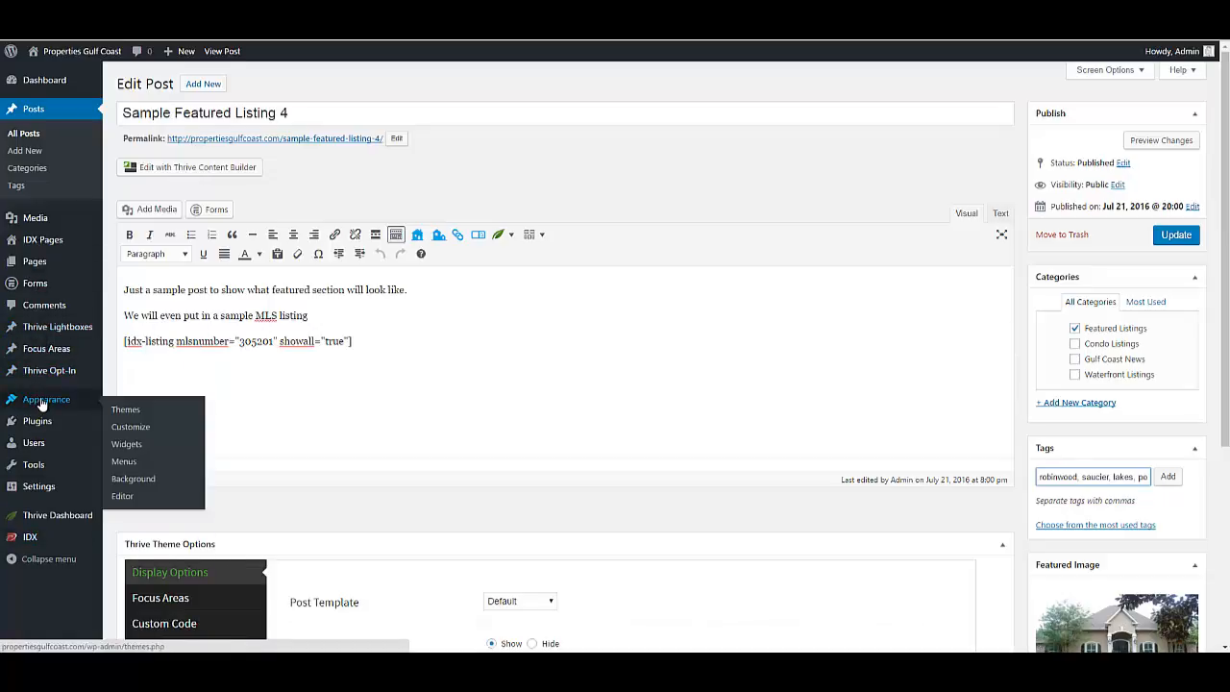
{"action": "left_click", "coordinate": [124, 461]}
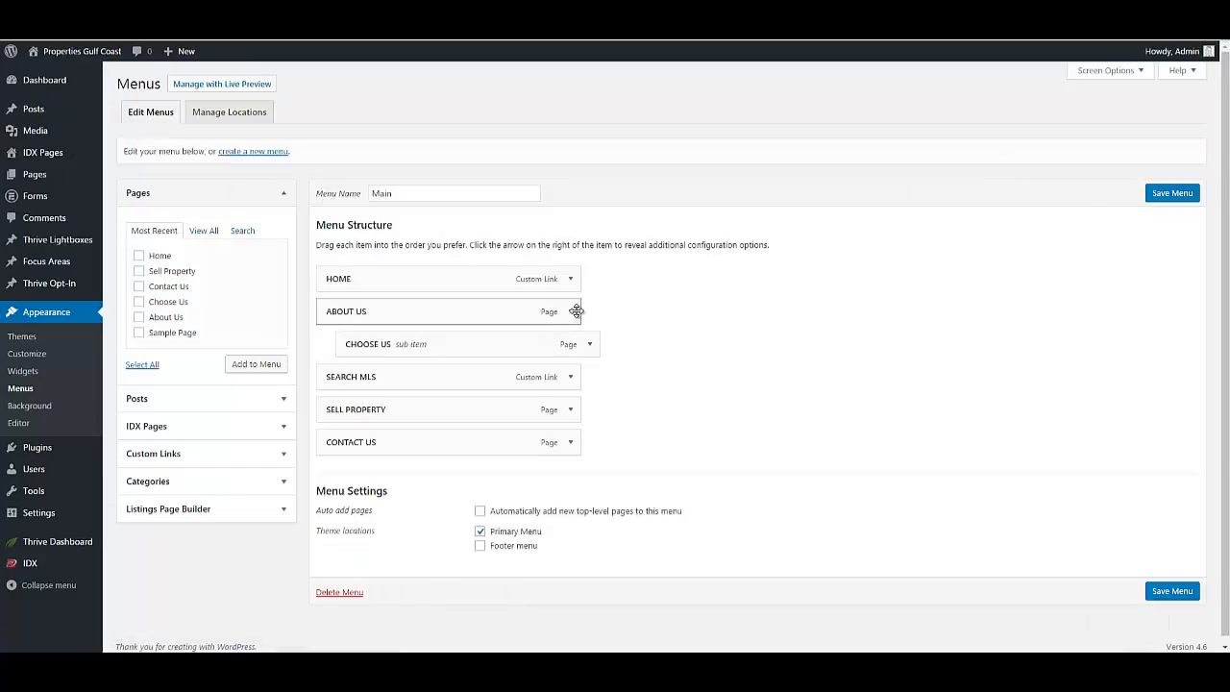
{"action": "scroll", "coordinate": [803, 267], "scroll_direction": "down", "scroll_amount": 1}
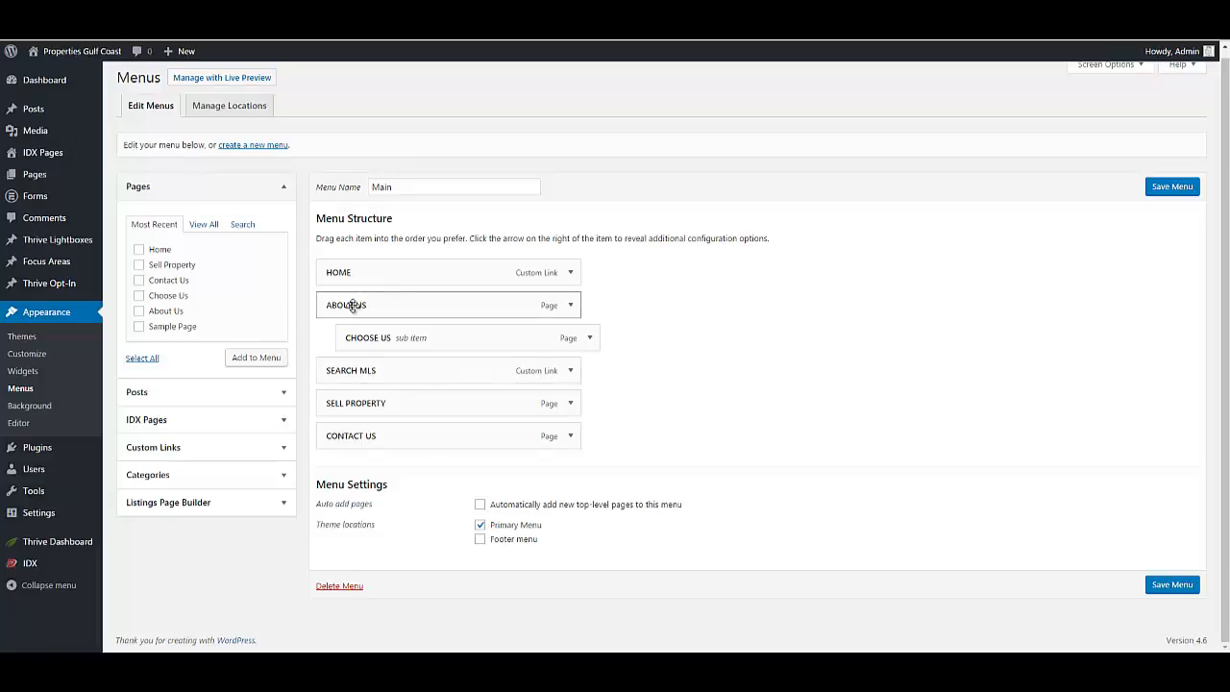
{"action": "left_click", "coordinate": [140, 326]}
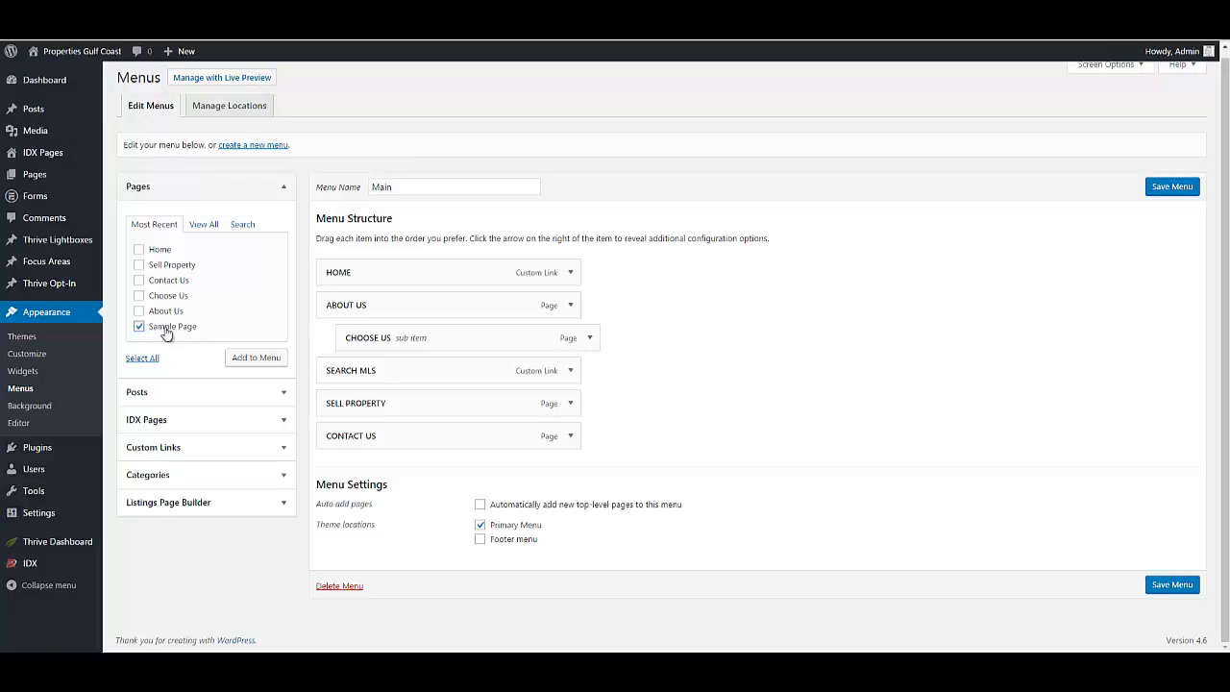
{"action": "left_click", "coordinate": [257, 360]}
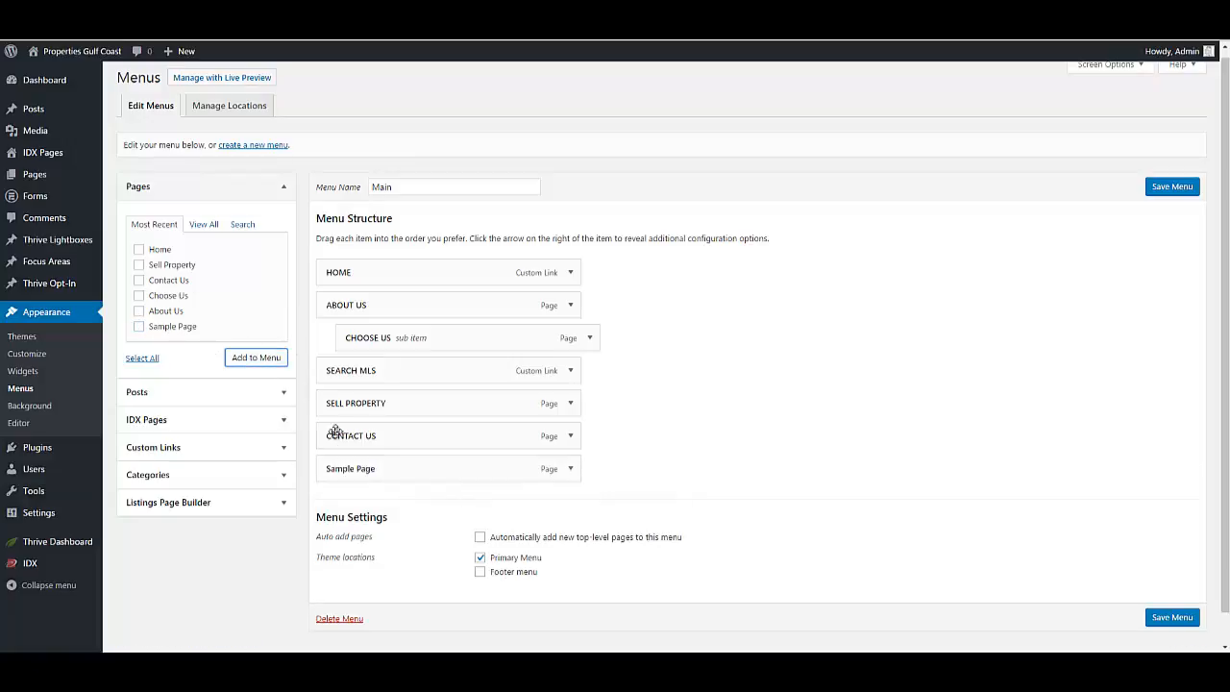
Move Sample Page directly below Choose Us as a sub item of About Us, and view the About Us dropdown on the live site
{"action": "left_click_drag", "start_coordinate": [367, 473], "coordinate": [342, 386]}
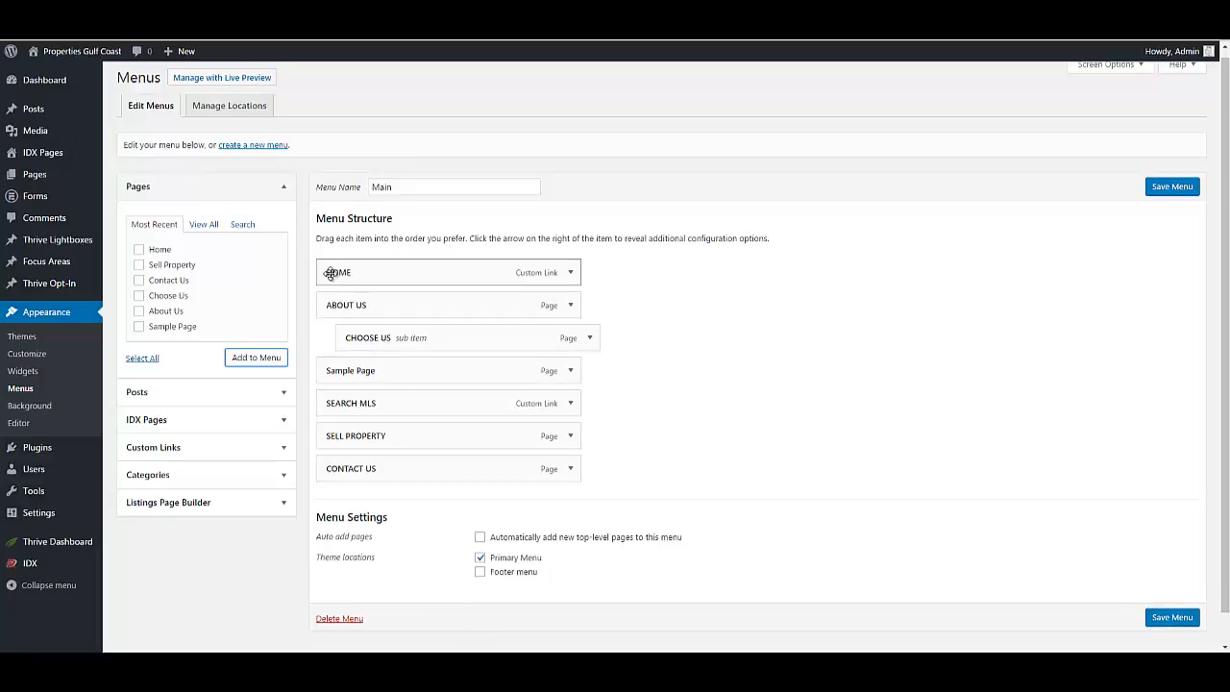
{"action": "mouse_move", "coordinate": [336, 372]}
{"action": "left_mouse_down"}
{"action": "mouse_move", "coordinate": [363, 368]}
{"action": "mouse_move", "coordinate": [352, 368]}
{"action": "left_mouse_up"}
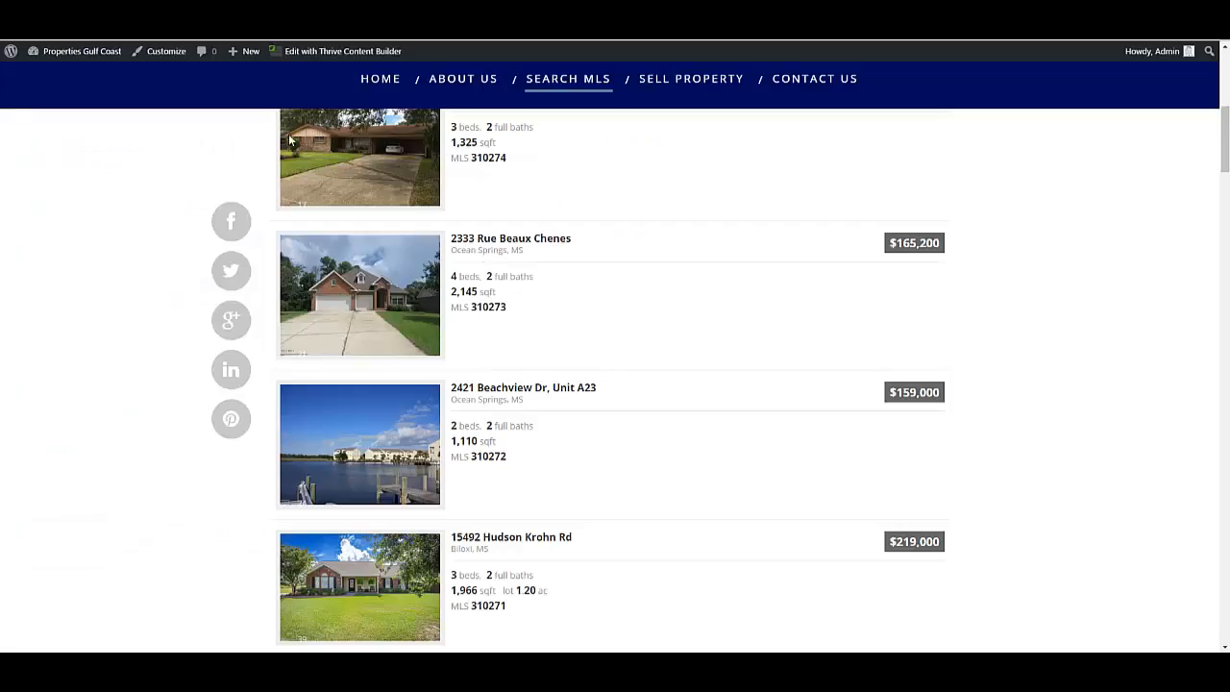
{"action": "scroll", "coordinate": [483, 192], "scroll_direction": "up", "scroll_amount": 1}
{"action": "mouse_move", "coordinate": [483, 83]}
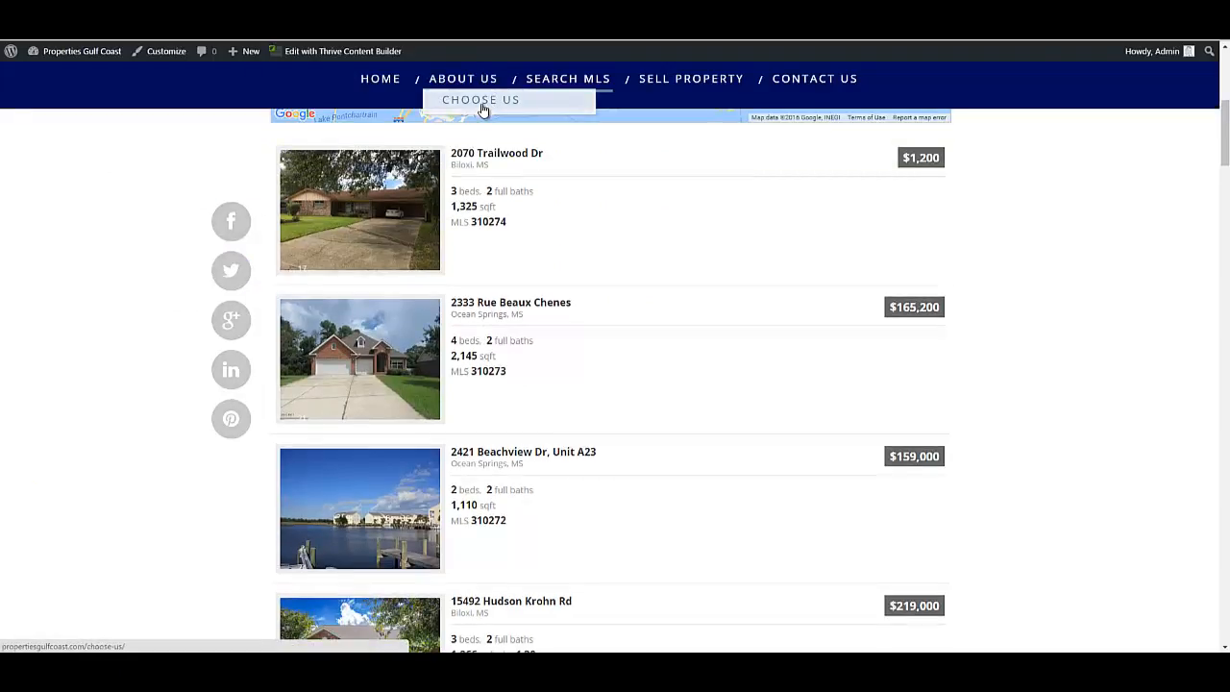